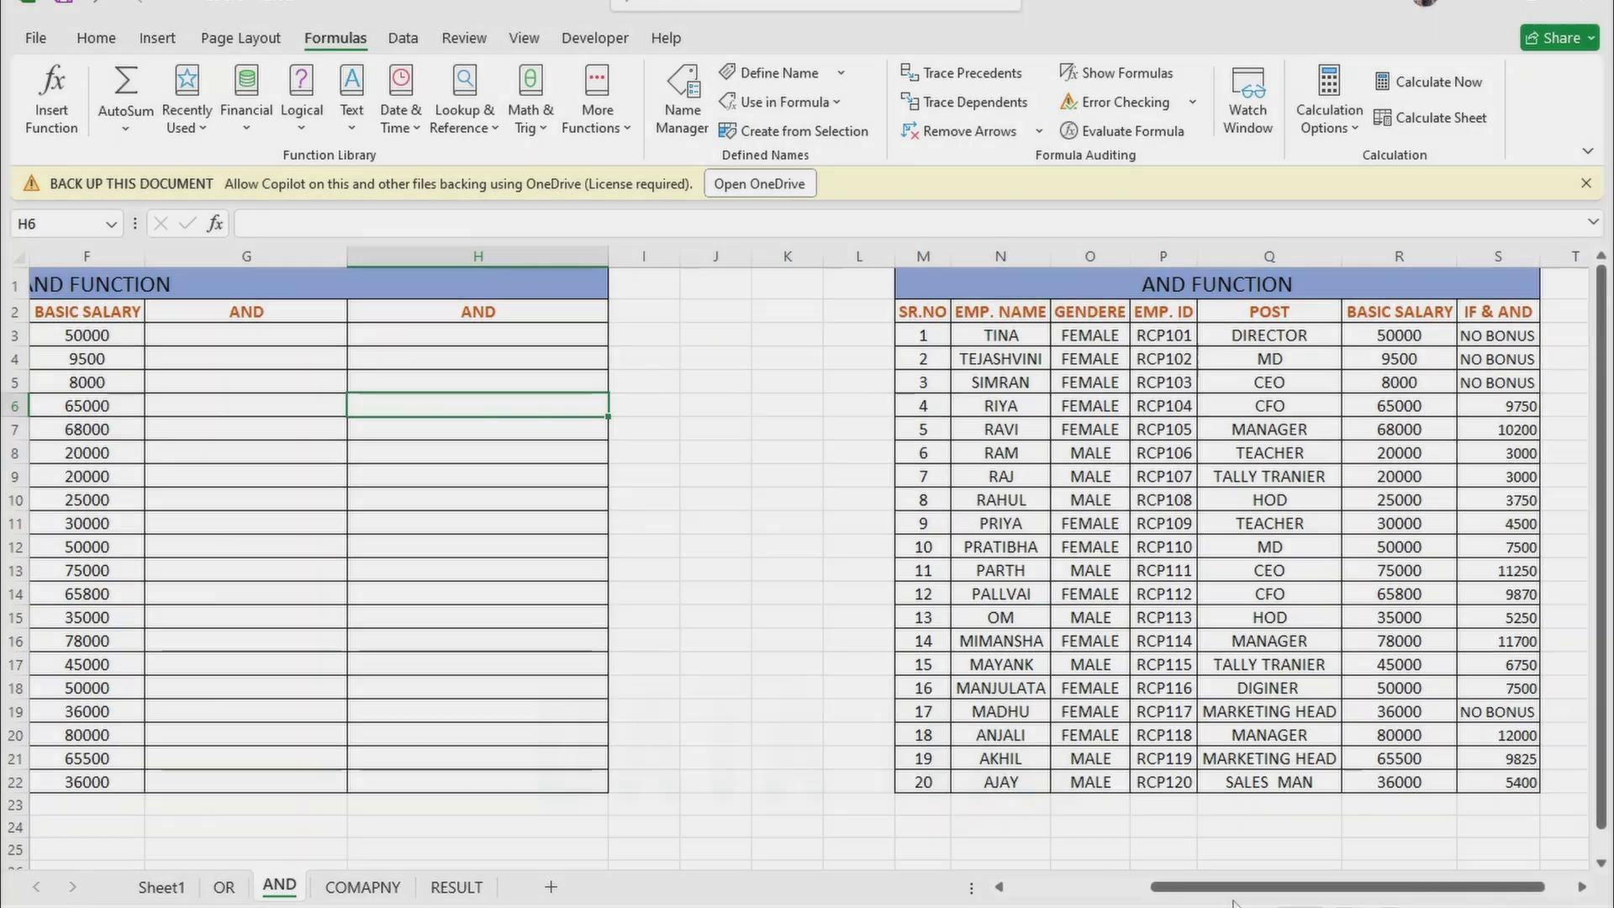
# Step: Enter the formula =AND(C3="FEMALE",E3="TEACHER") in cell G3 to test the first employee's gender and post
pyautogui.moveTo(1179, 887); pyautogui.dragTo(1038, 887)
pyautogui.click(646, 329)
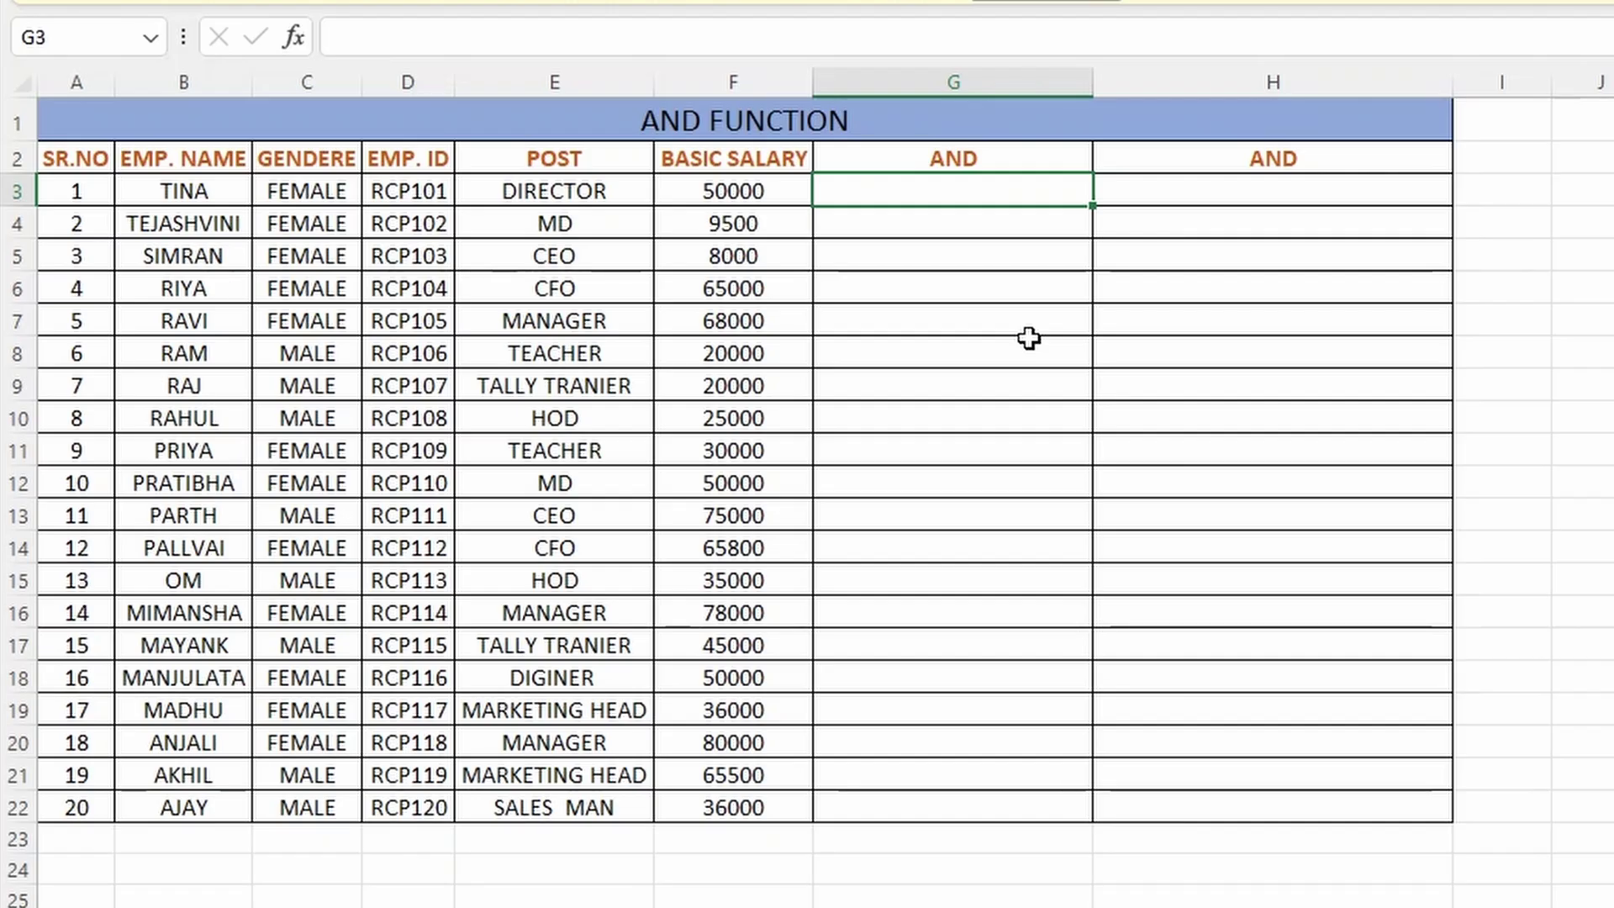
pyautogui.click(891, 220)
pyautogui.click(922, 193)
pyautogui.write('=AND(')
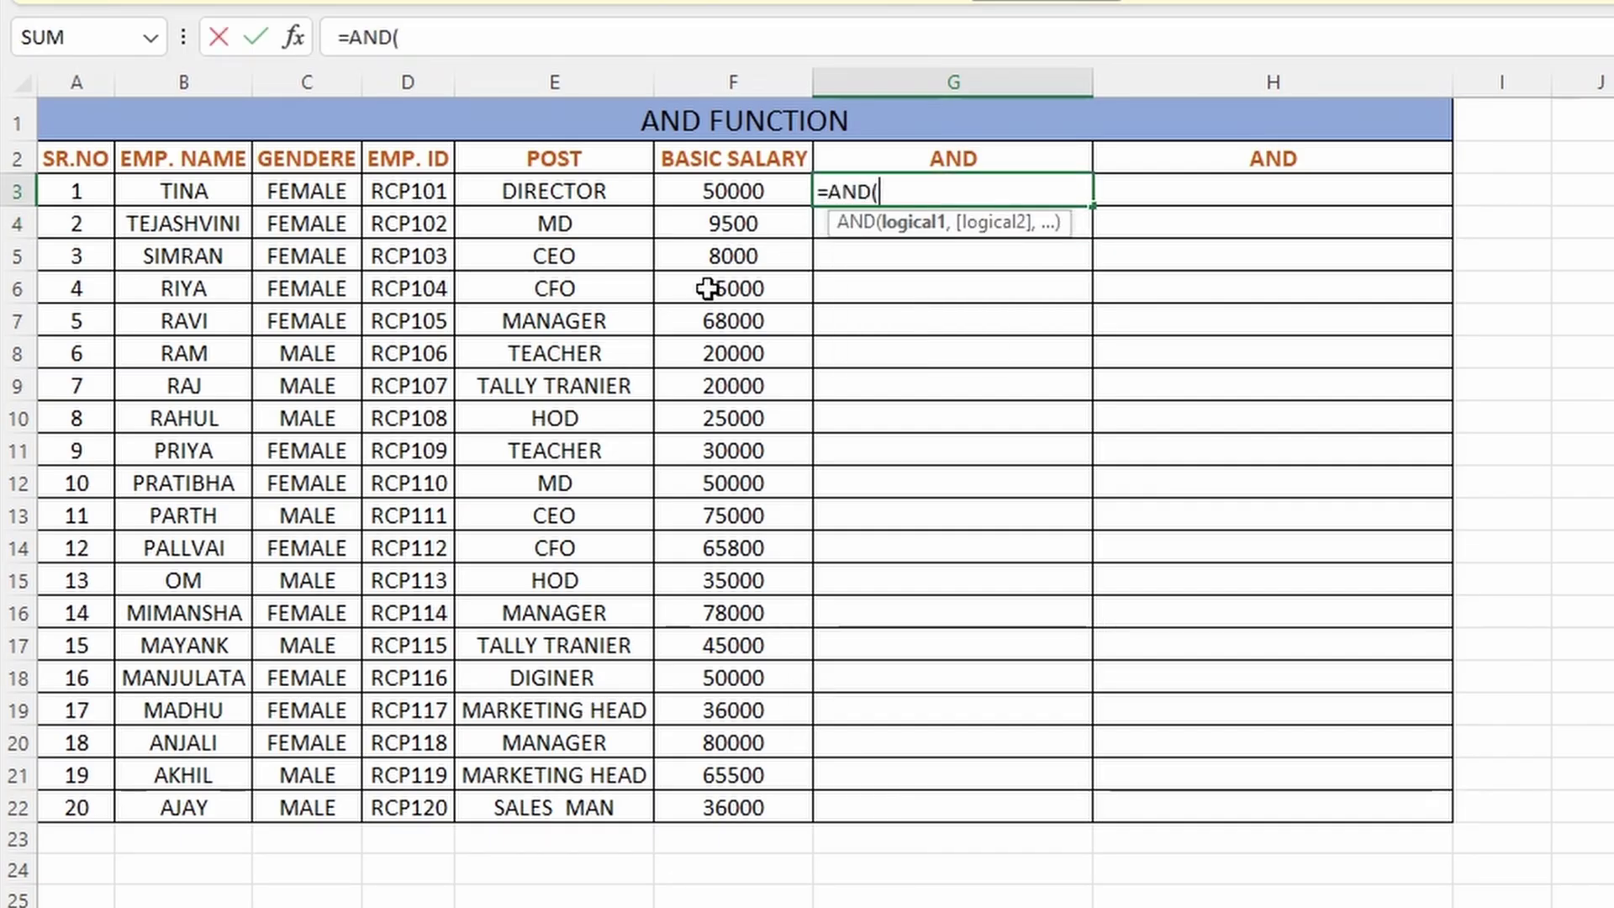
pyautogui.click(304, 199)
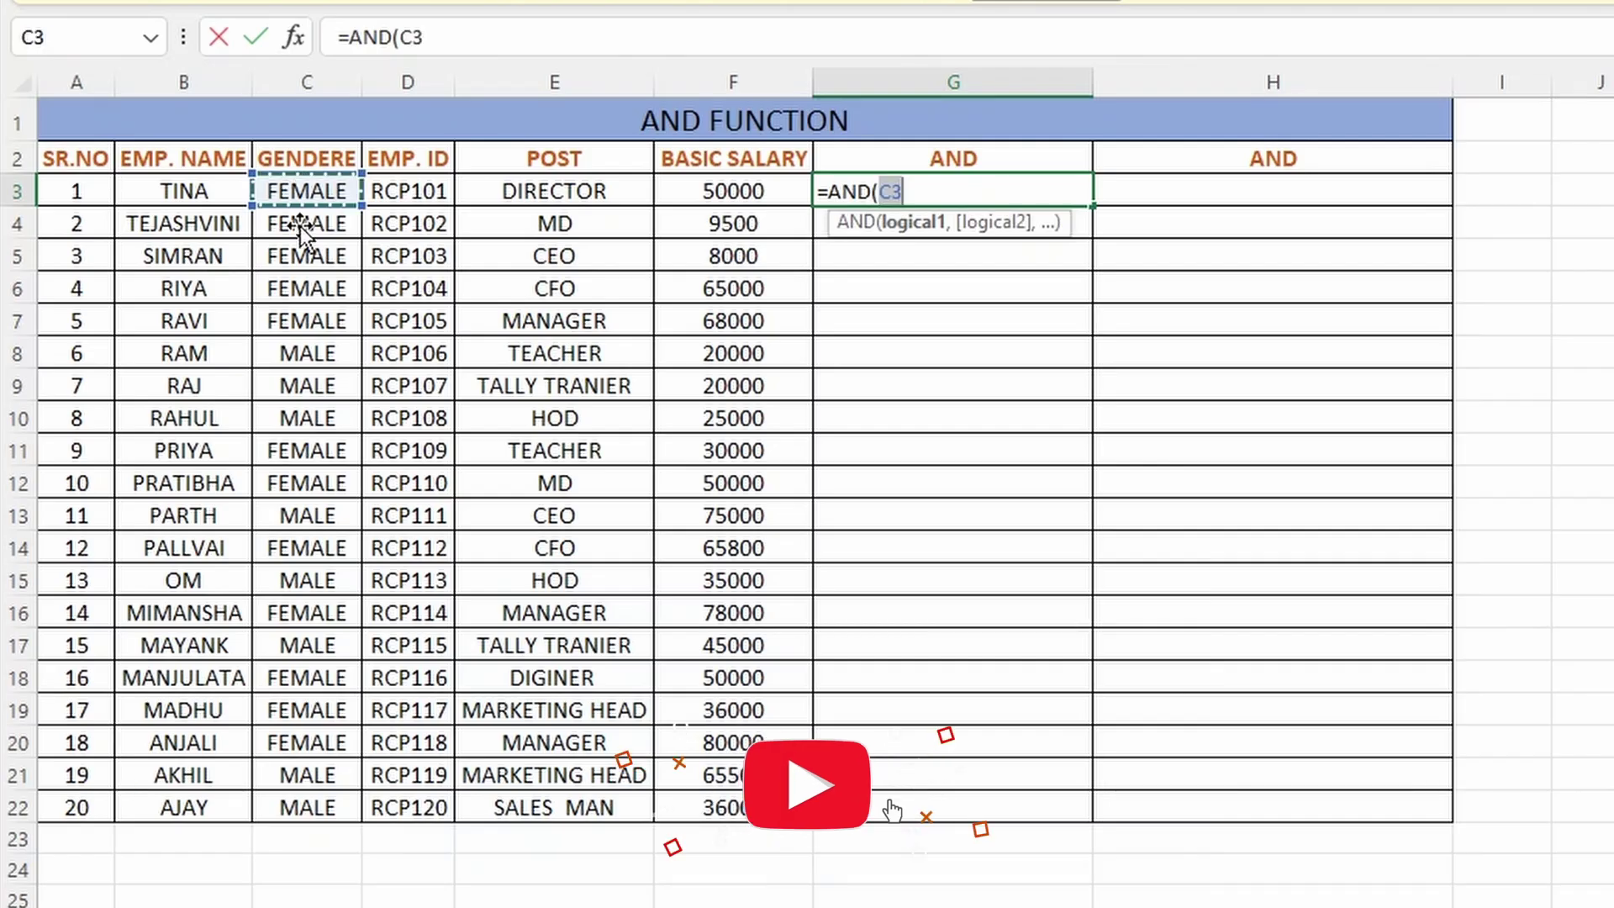
pyautogui.write('="FEMALE')
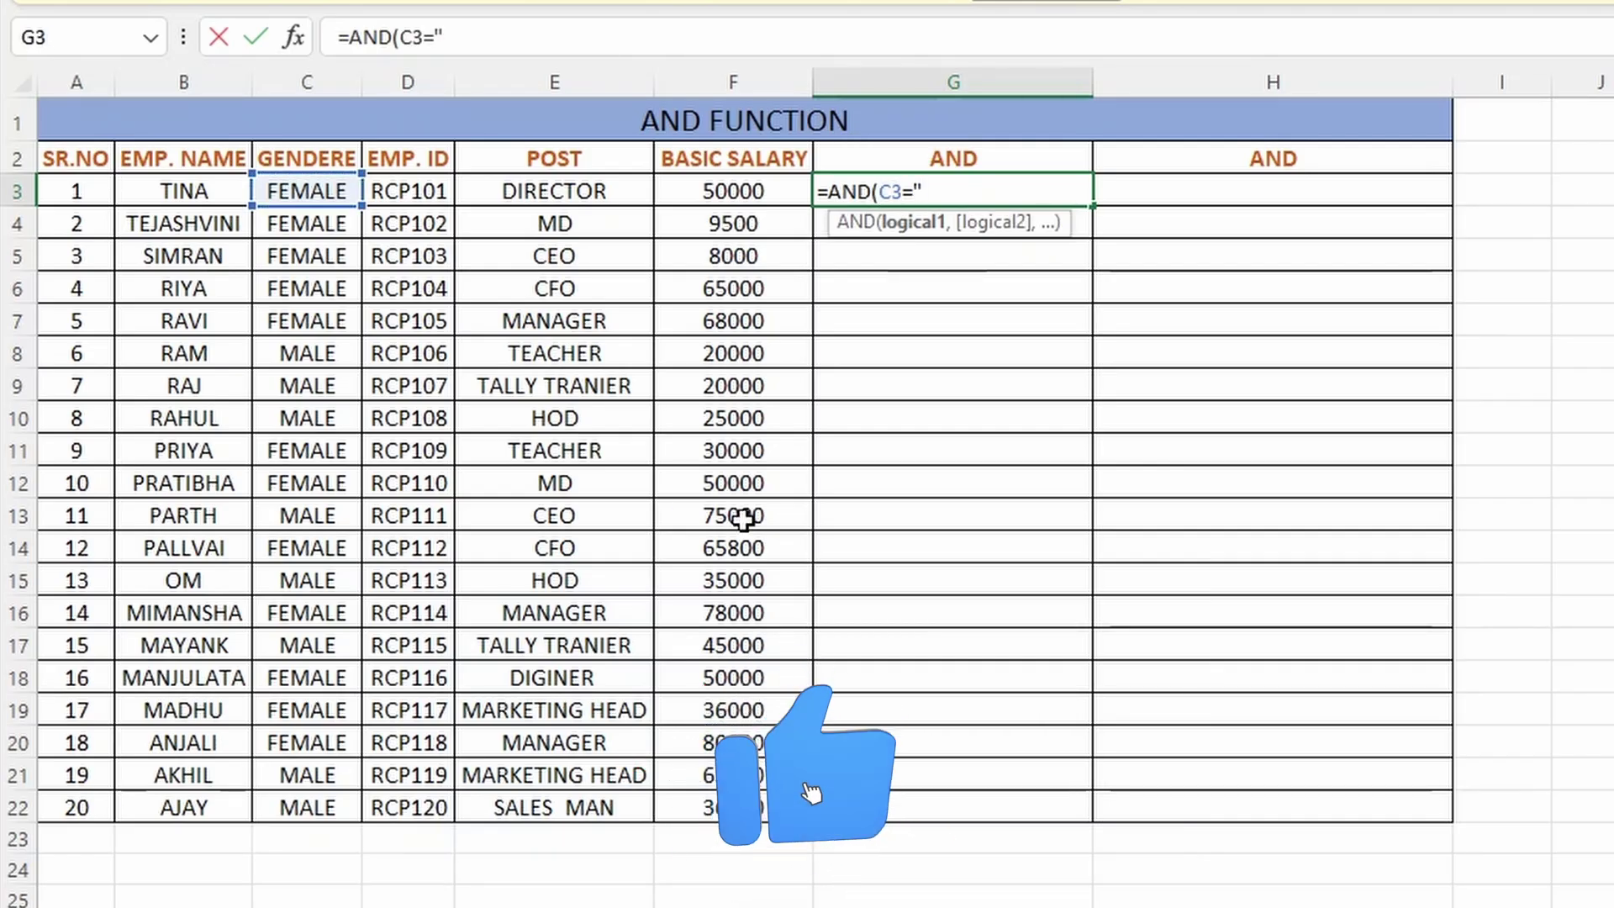
pyautogui.write('",')
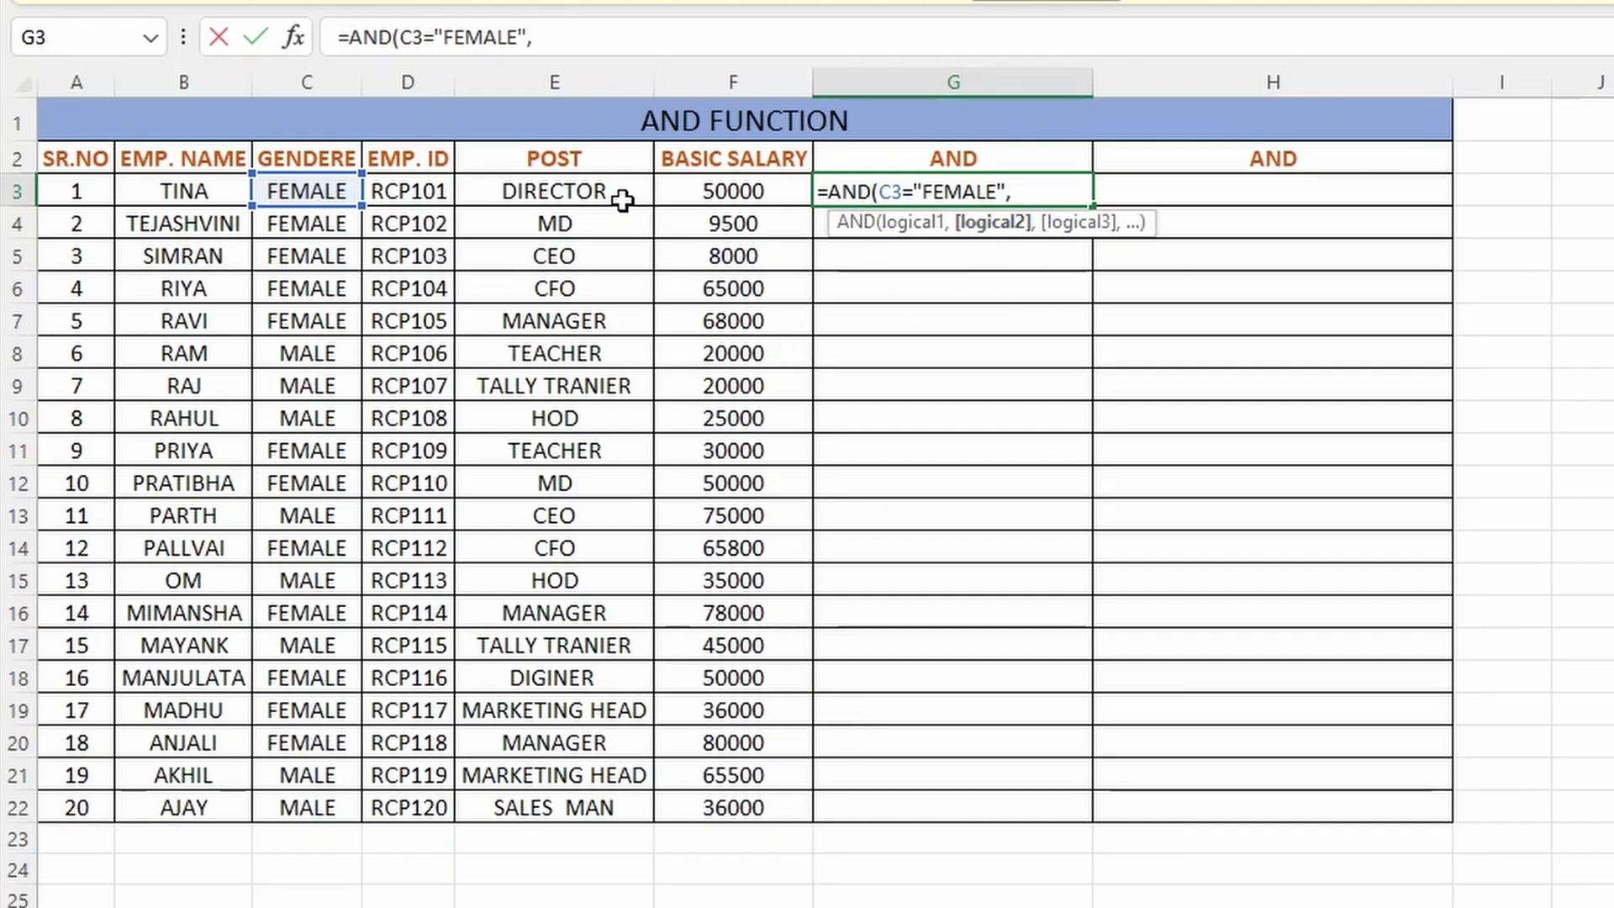
pyautogui.press('Left')
pyautogui.press('Left')
pyautogui.write('="TEACHER"')
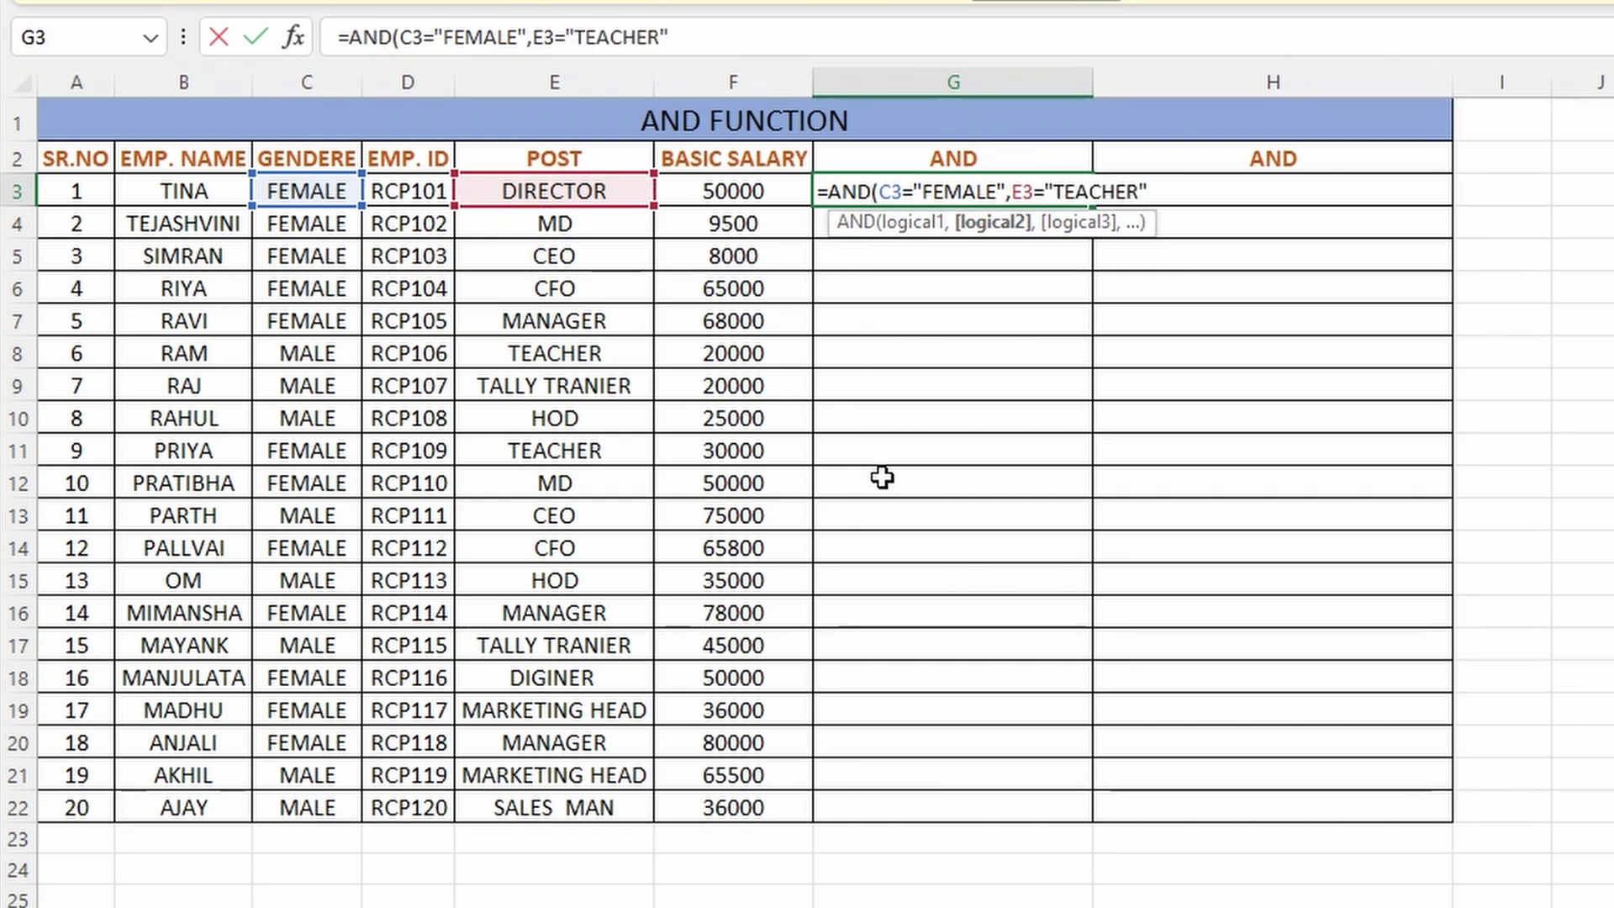
pyautogui.write(')')
pyautogui.press('Return')
pyautogui.press('Up')
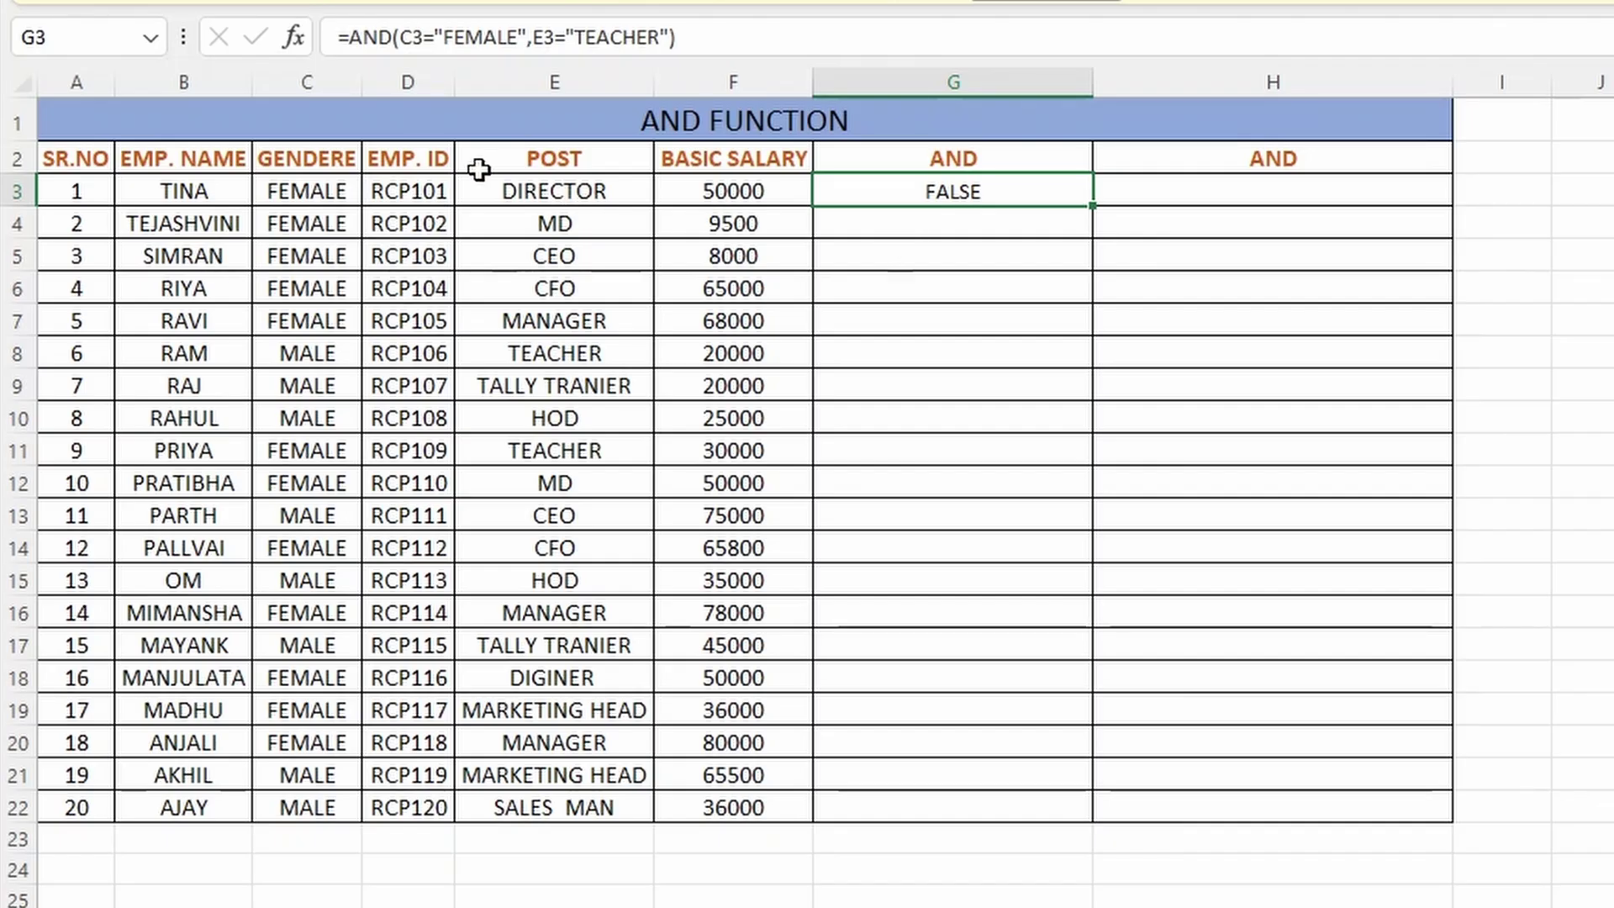
# Step: Change the first employee's post in cell E3 to TEACHER
pyautogui.click(540, 181)
pyautogui.write('TE')
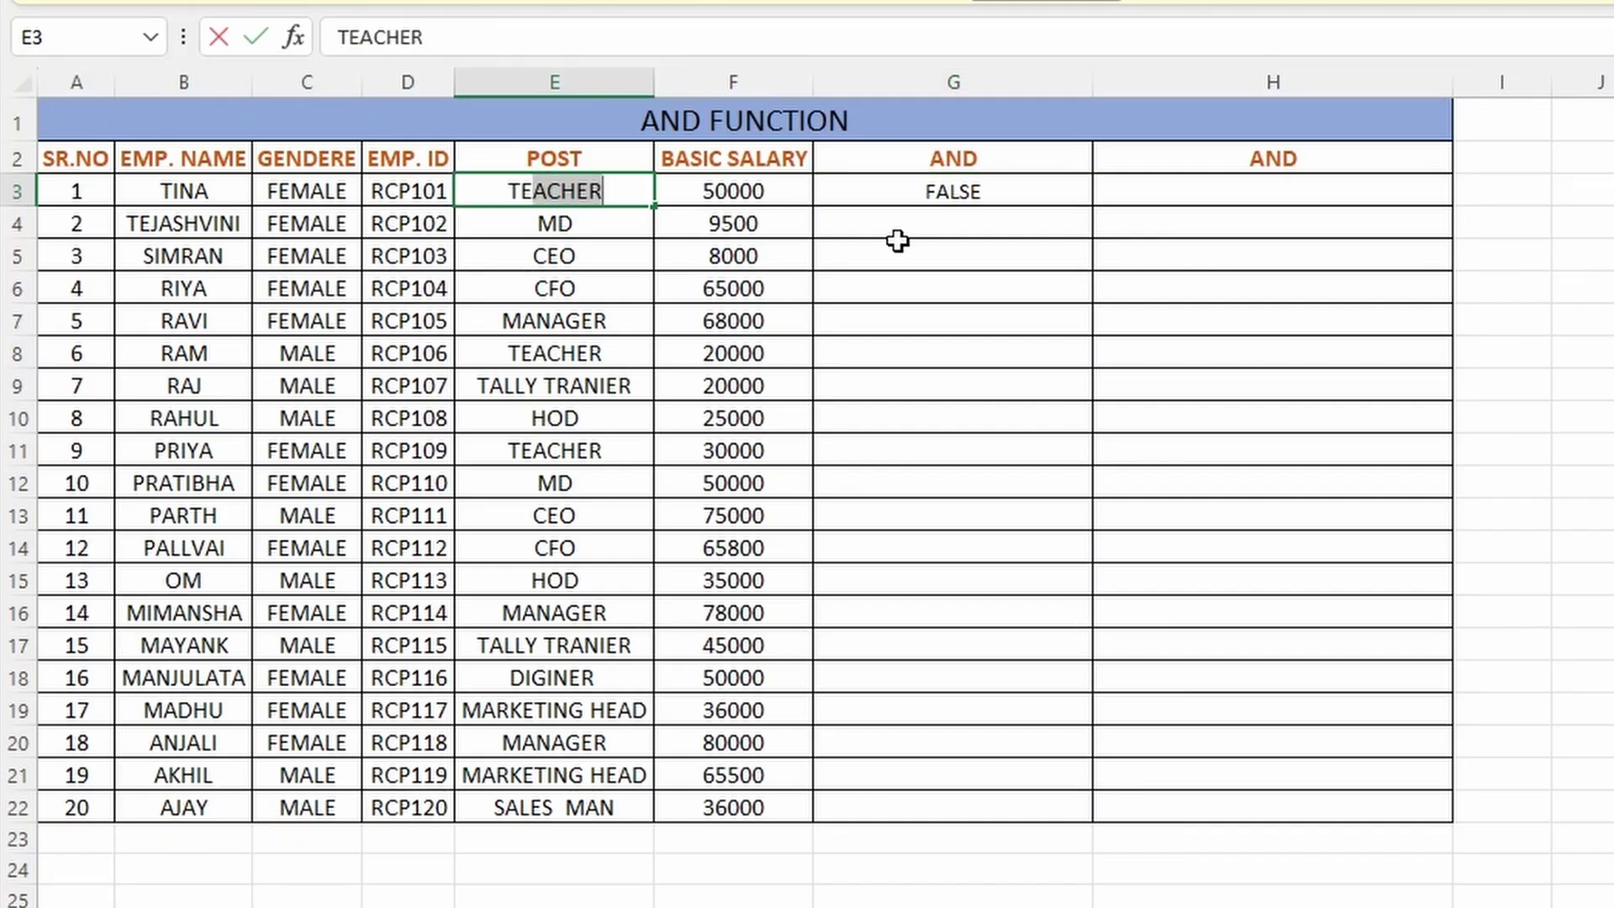
pyautogui.press('Return')
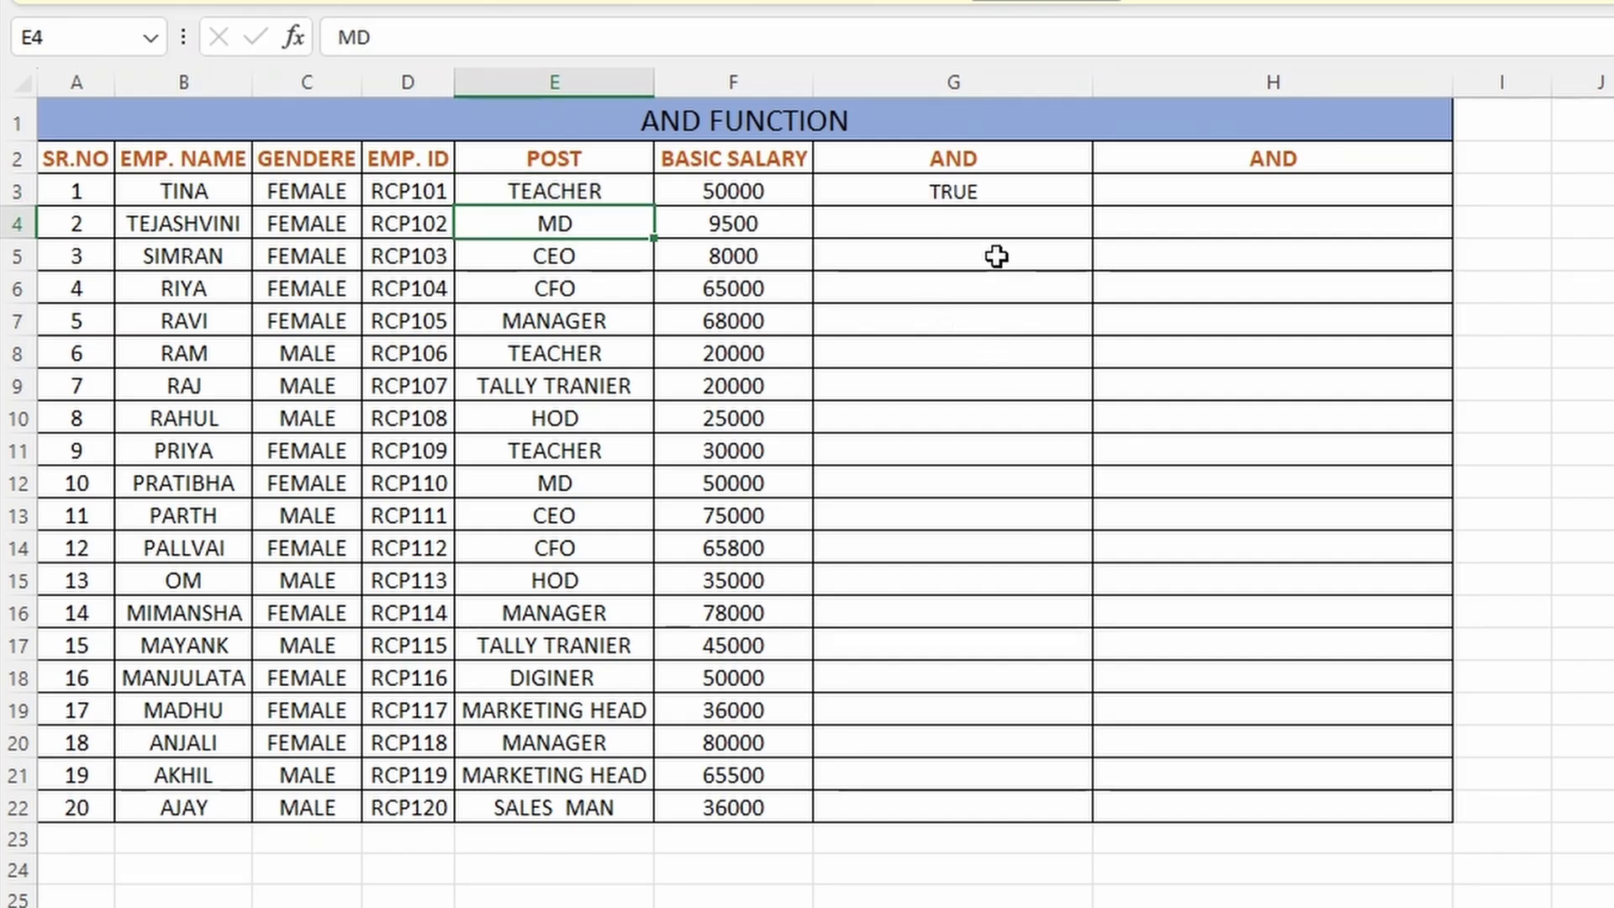
# Step: Fill the AND formula from G3 down to G22 and inspect the results in several rows
pyautogui.click(966, 188)
pyautogui.doubleClick(1096, 208)
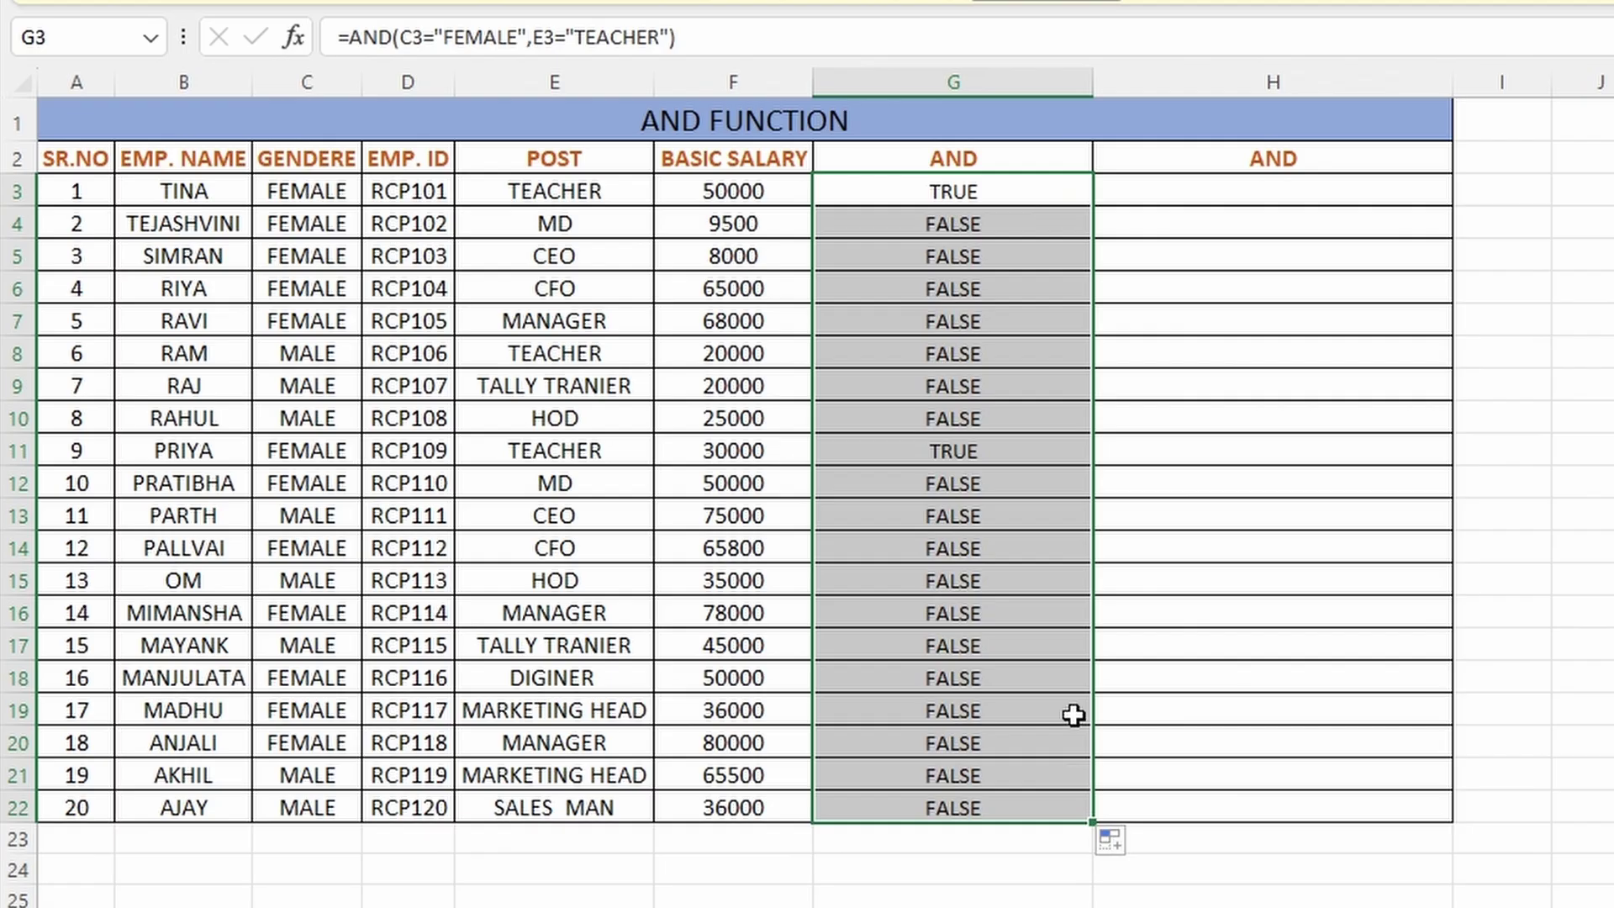
pyautogui.click(966, 483)
pyautogui.click(971, 580)
pyautogui.click(988, 646)
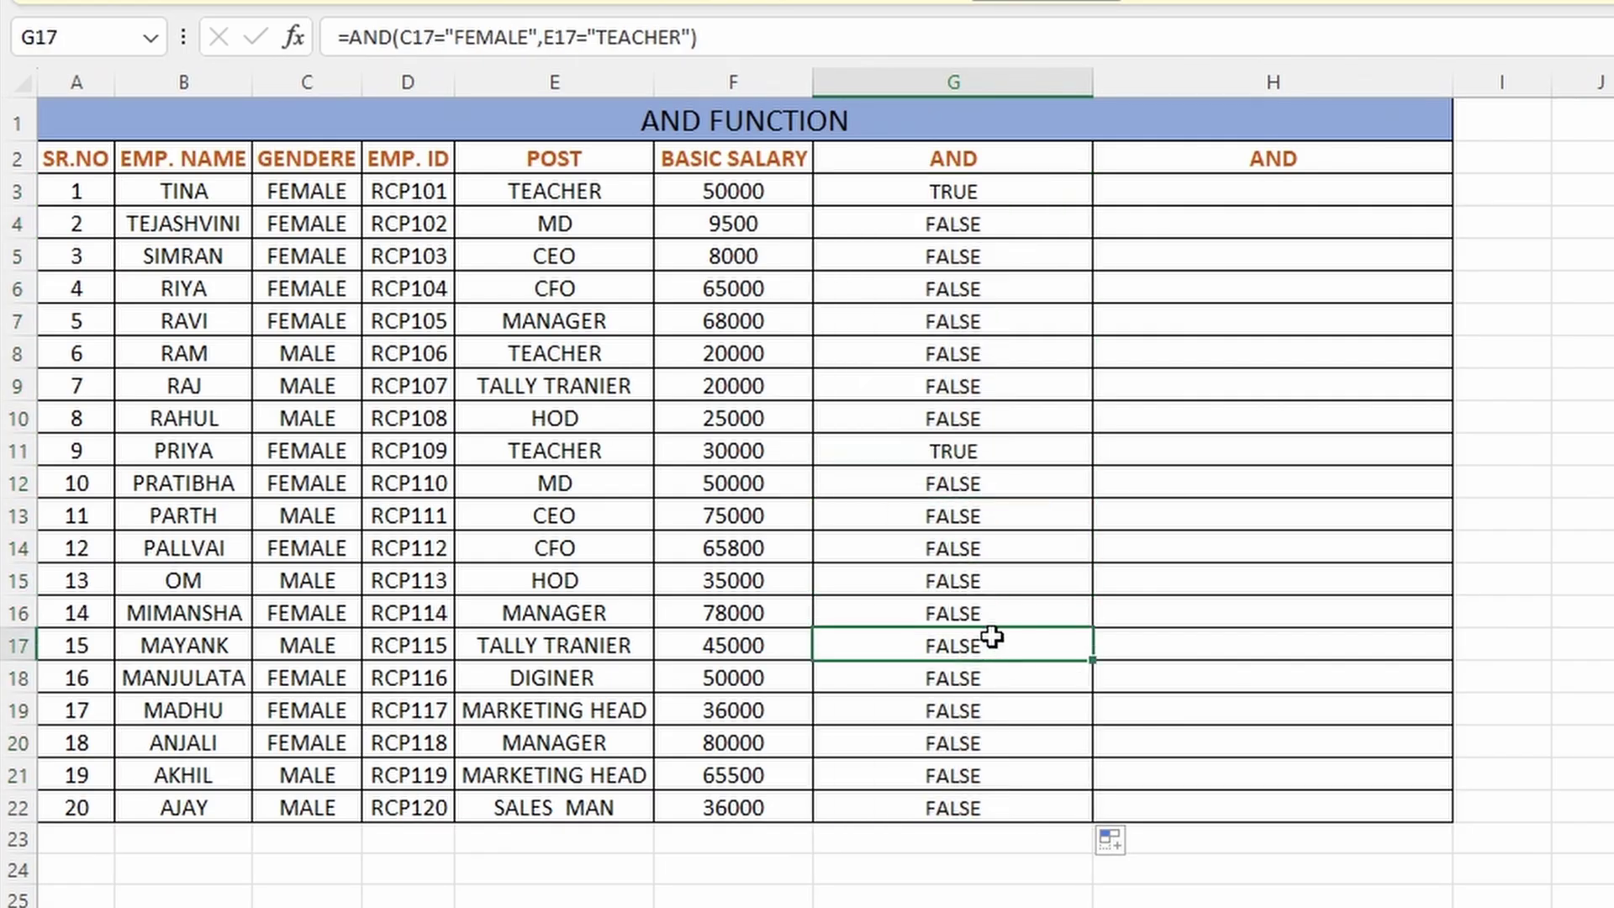
pyautogui.click(956, 456)
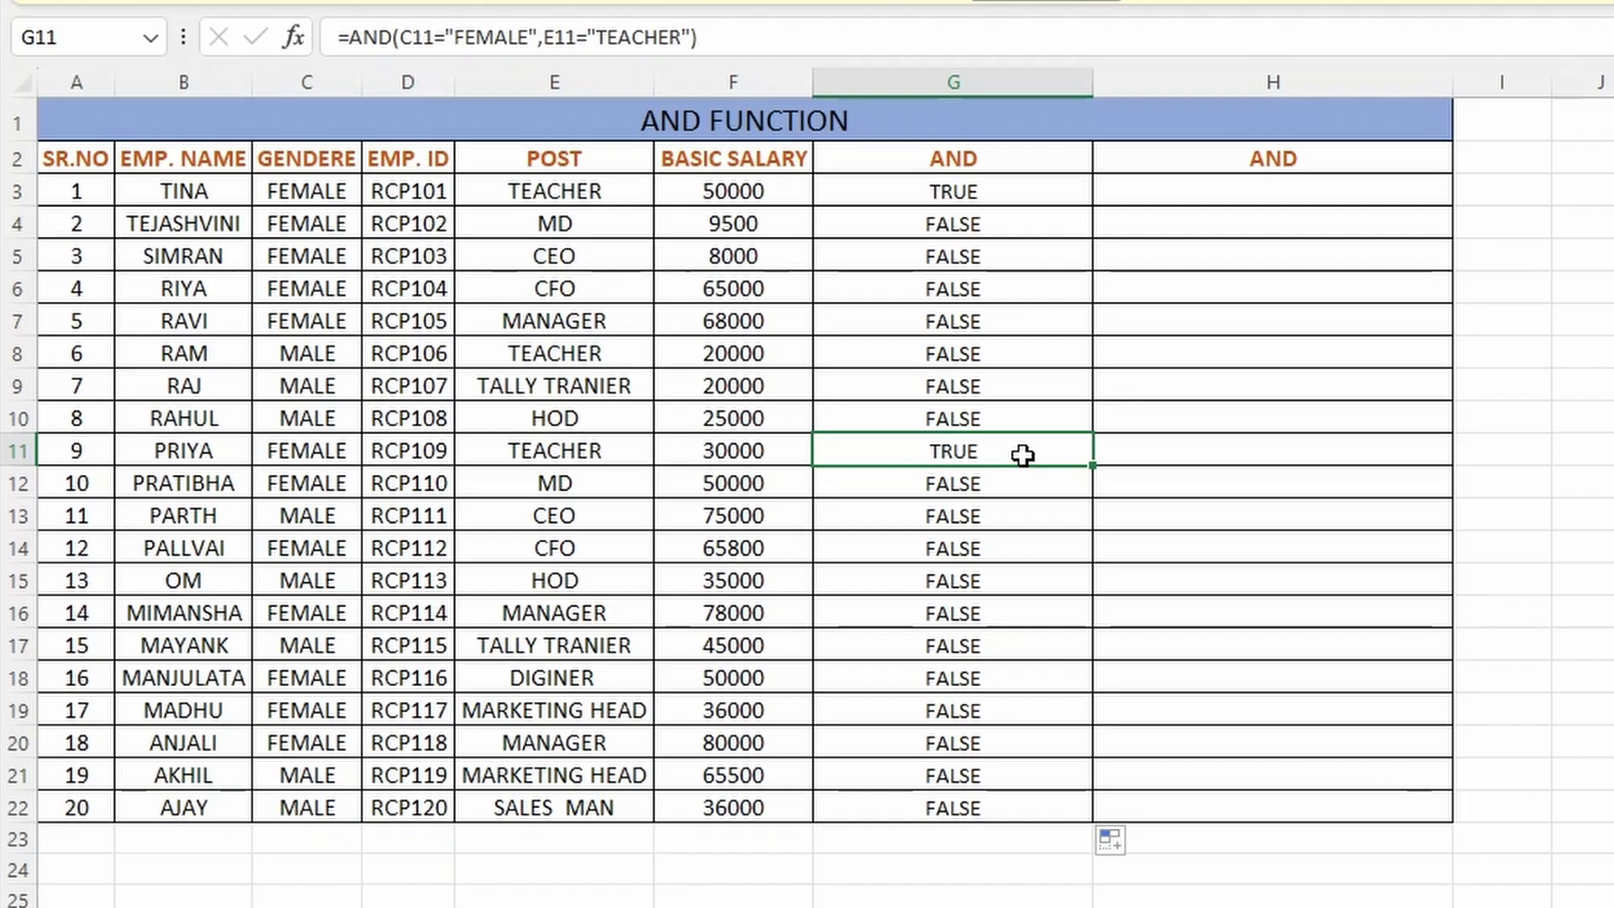
# Step: Enter the three-condition formula =AND(C3="FEMALE",E3="TEACHER",F3>=50000) in cell H3
pyautogui.click(1286, 190)
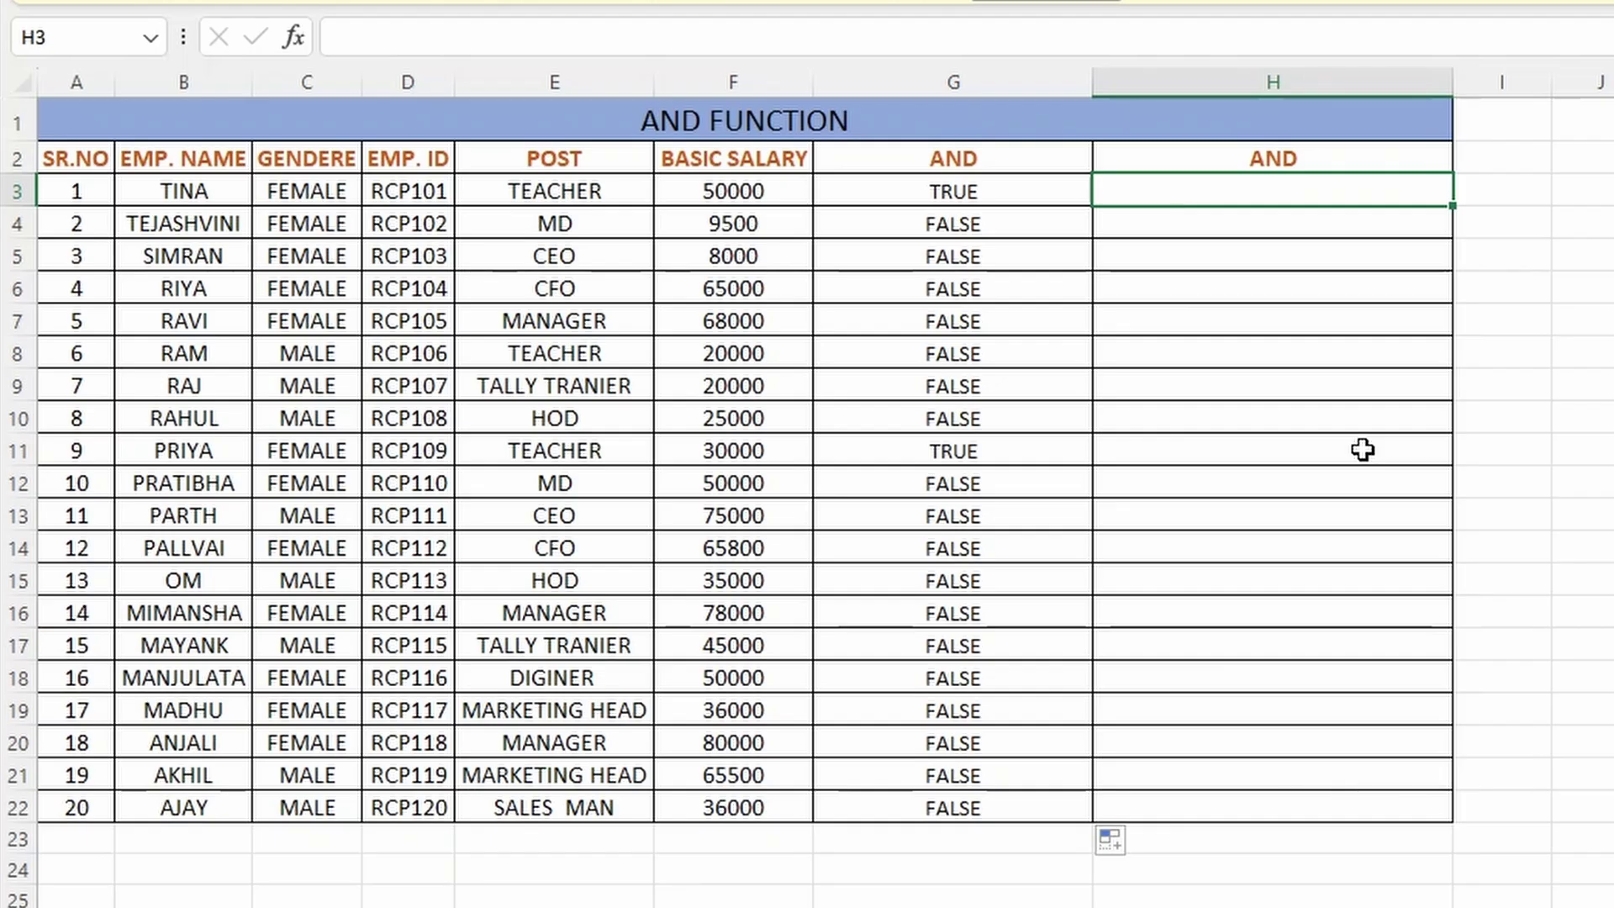
pyautogui.write('=')
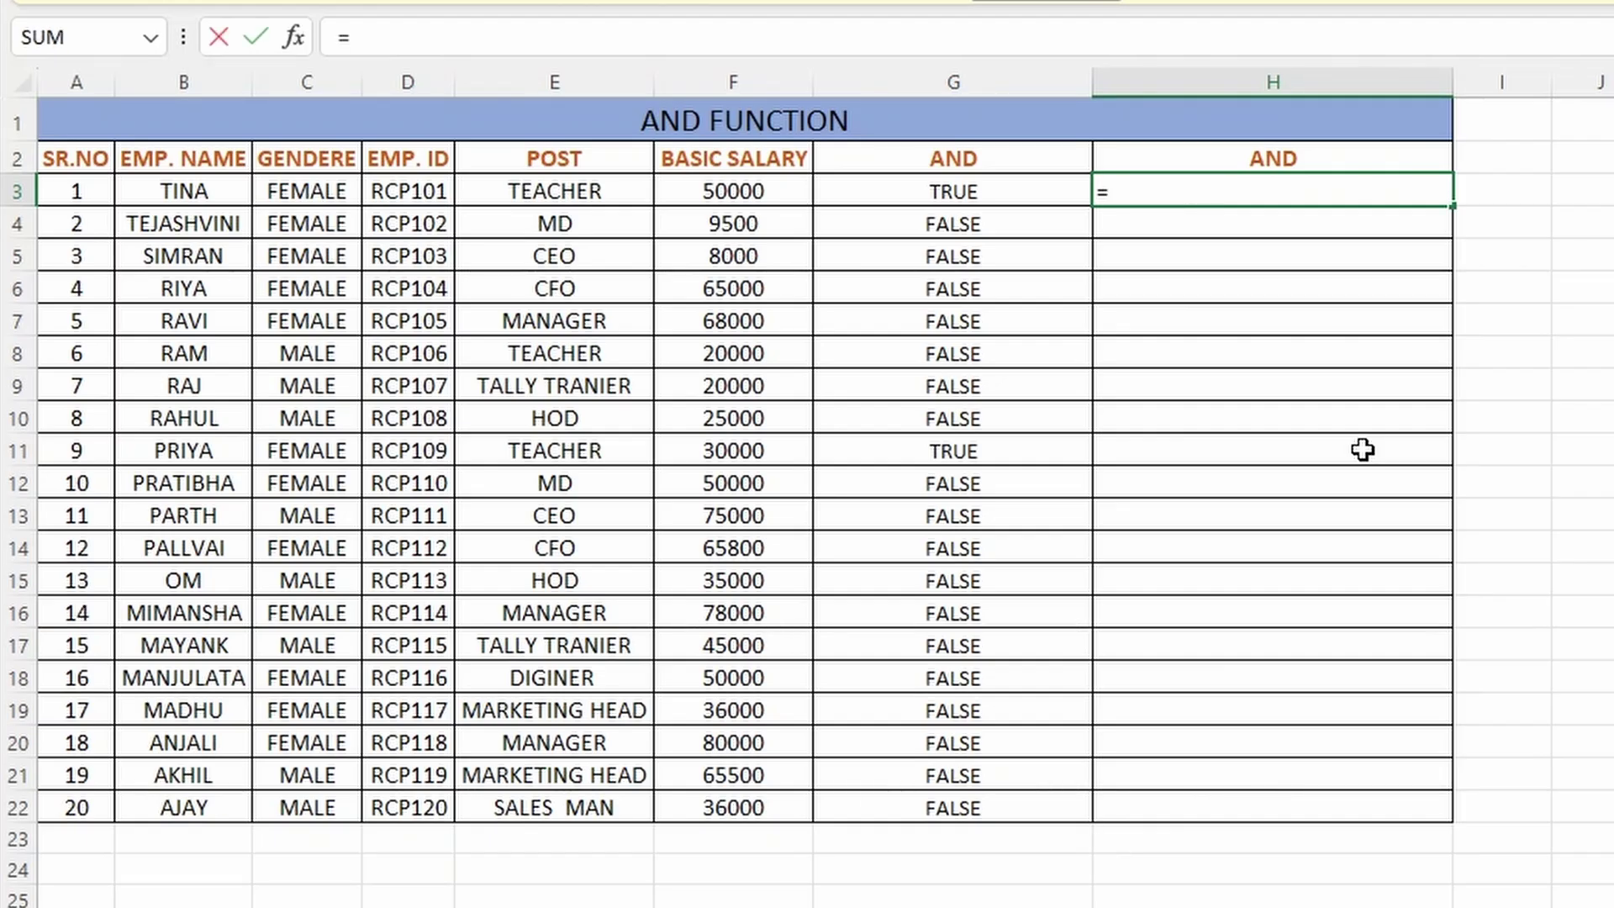
pyautogui.write('AND(')
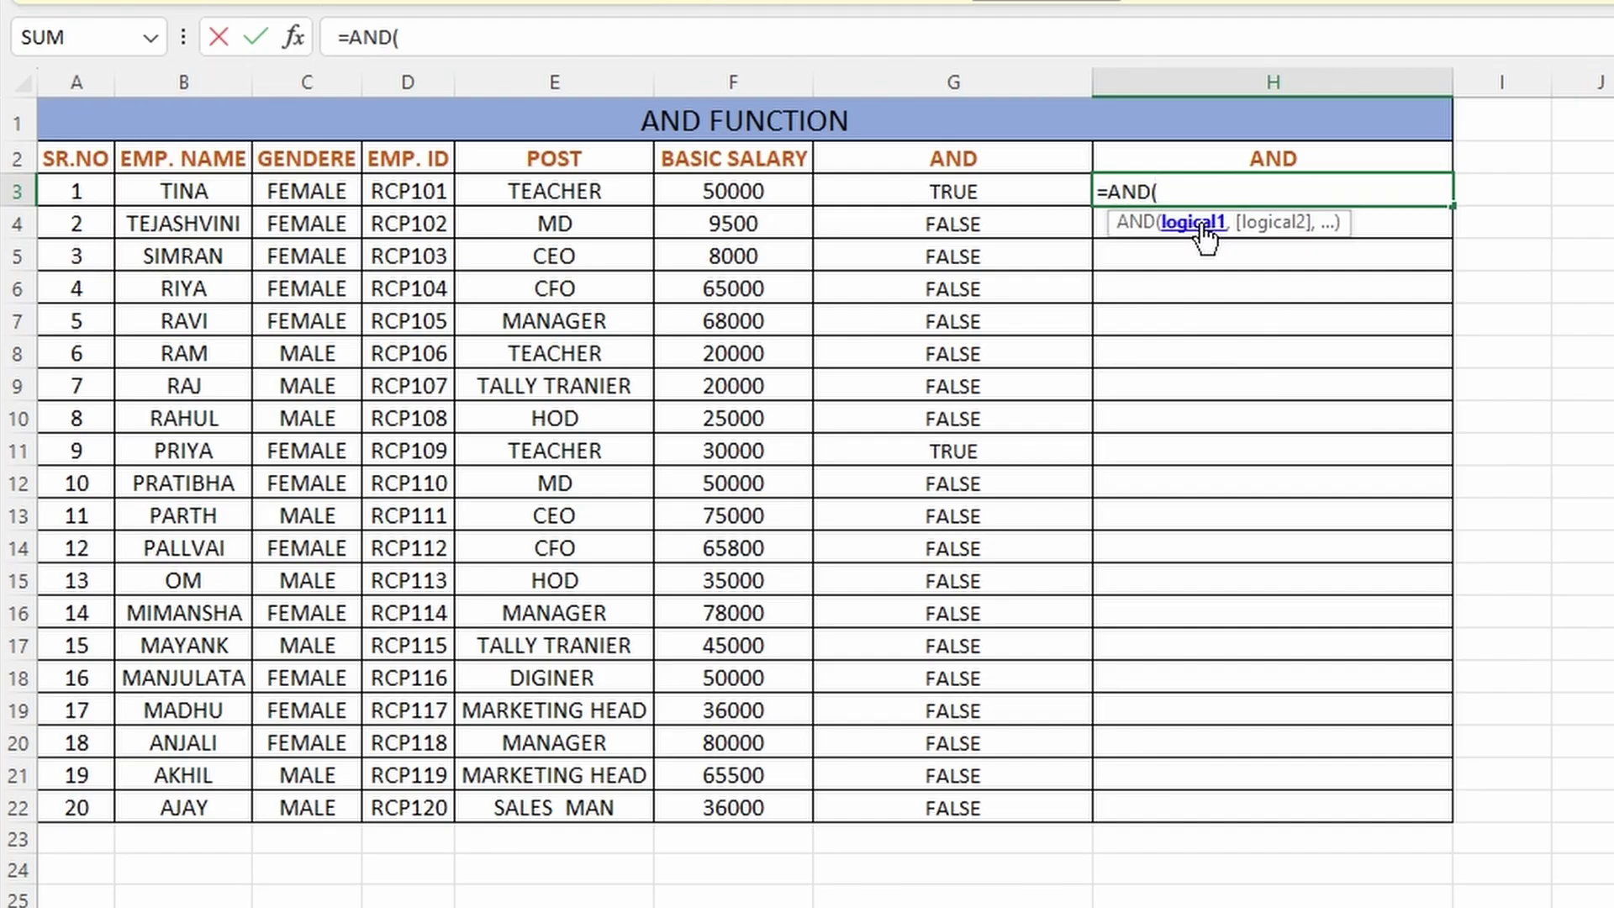
pyautogui.click(313, 197)
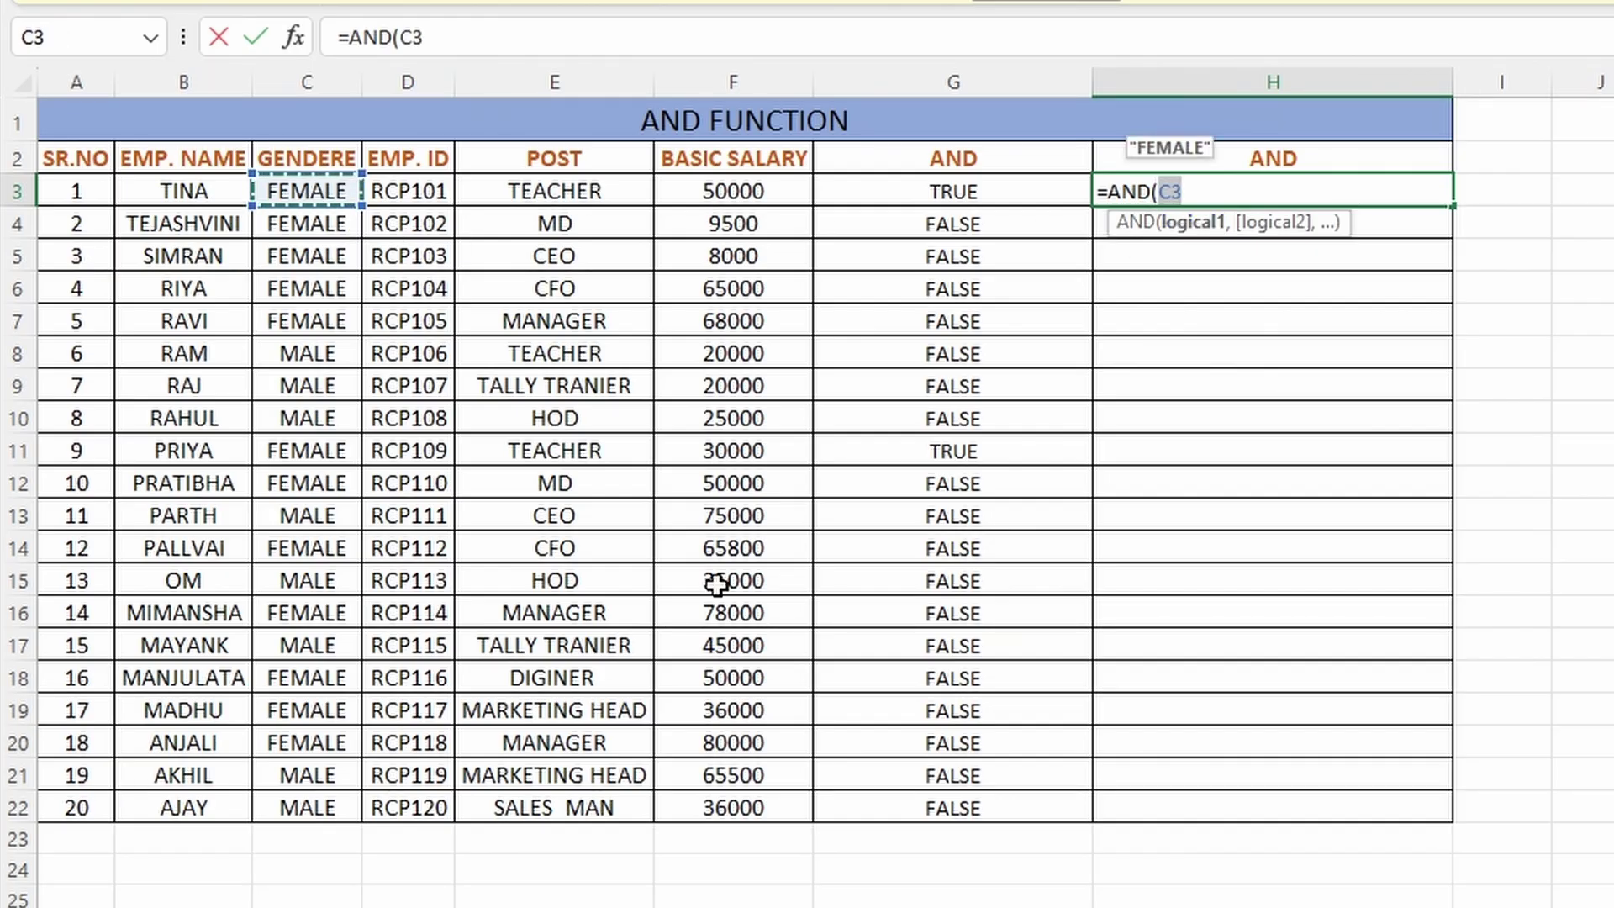
pyautogui.write('="F')
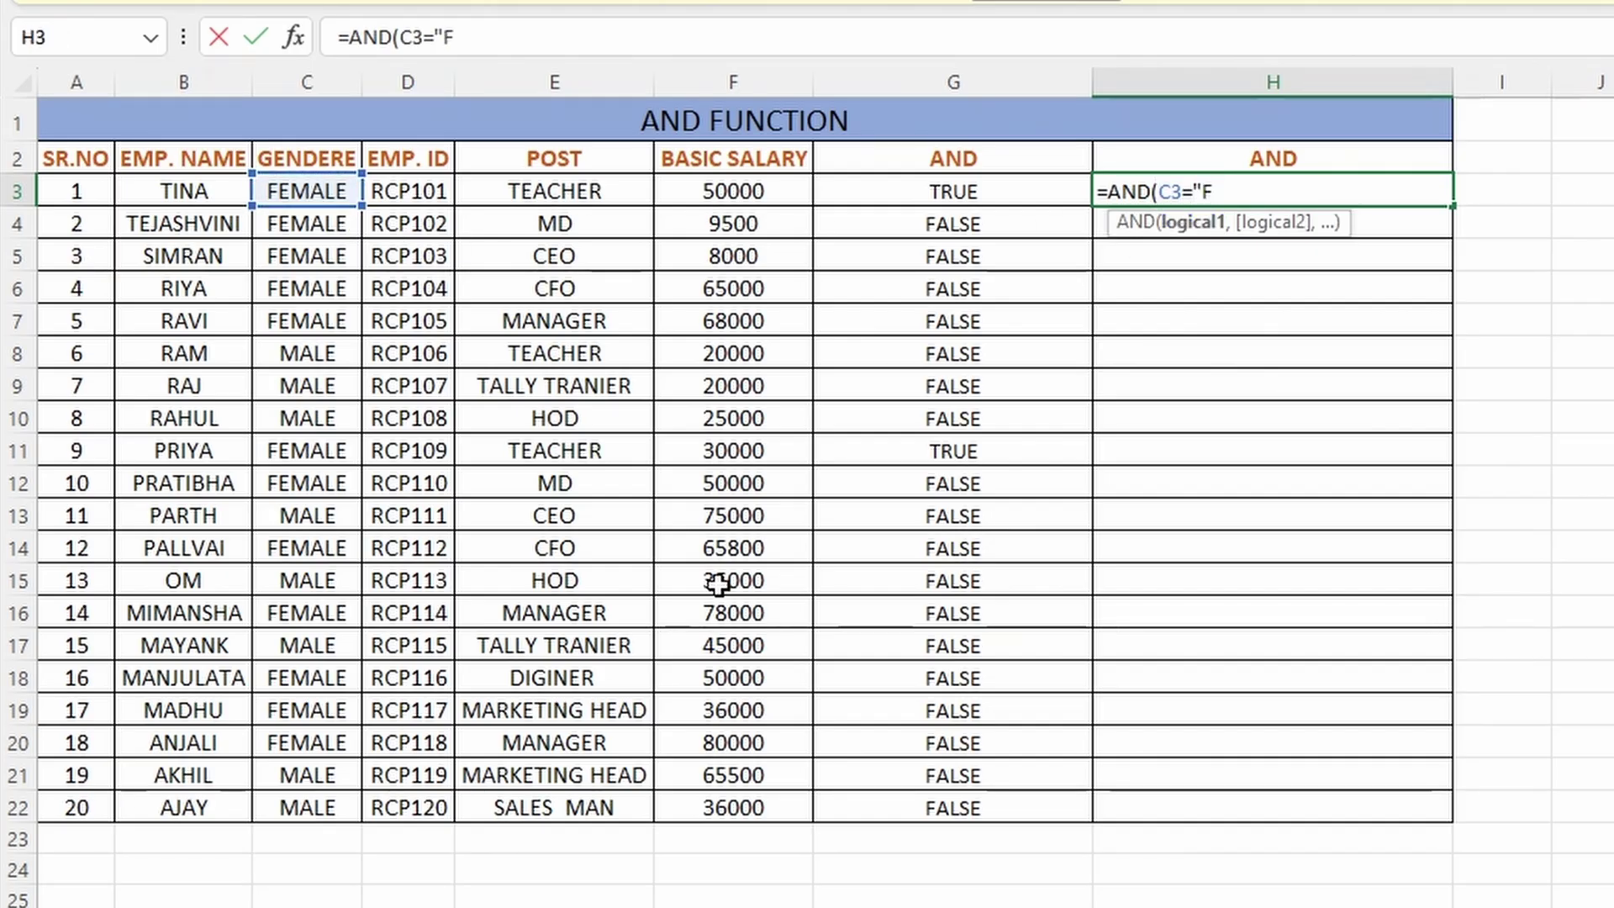
pyautogui.write('EMALE",')
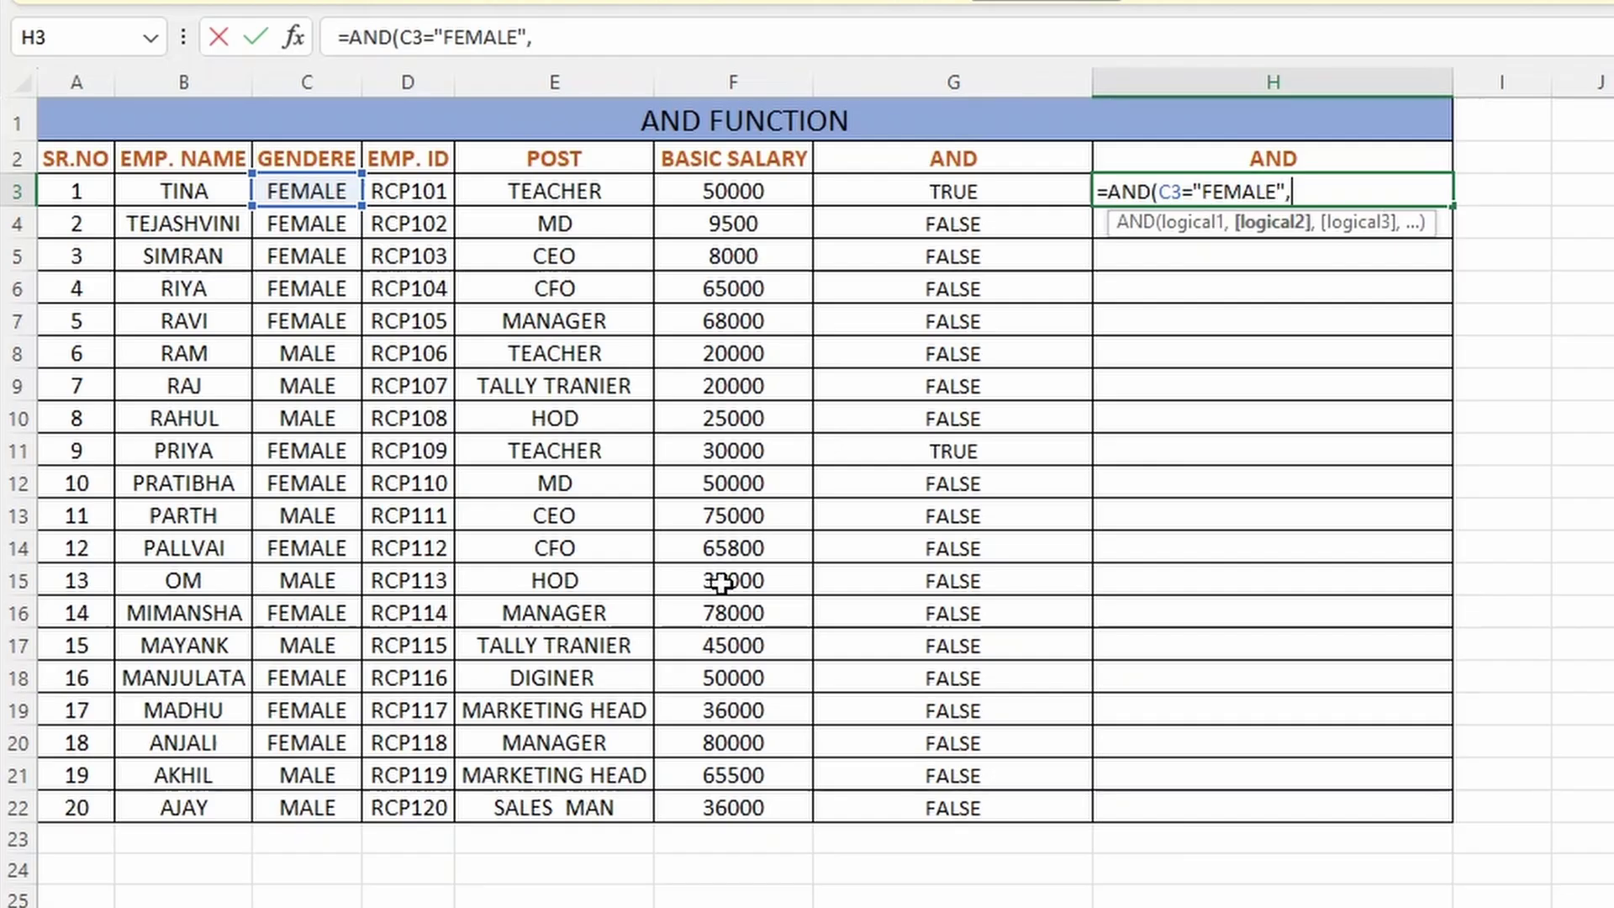
pyautogui.click(604, 192)
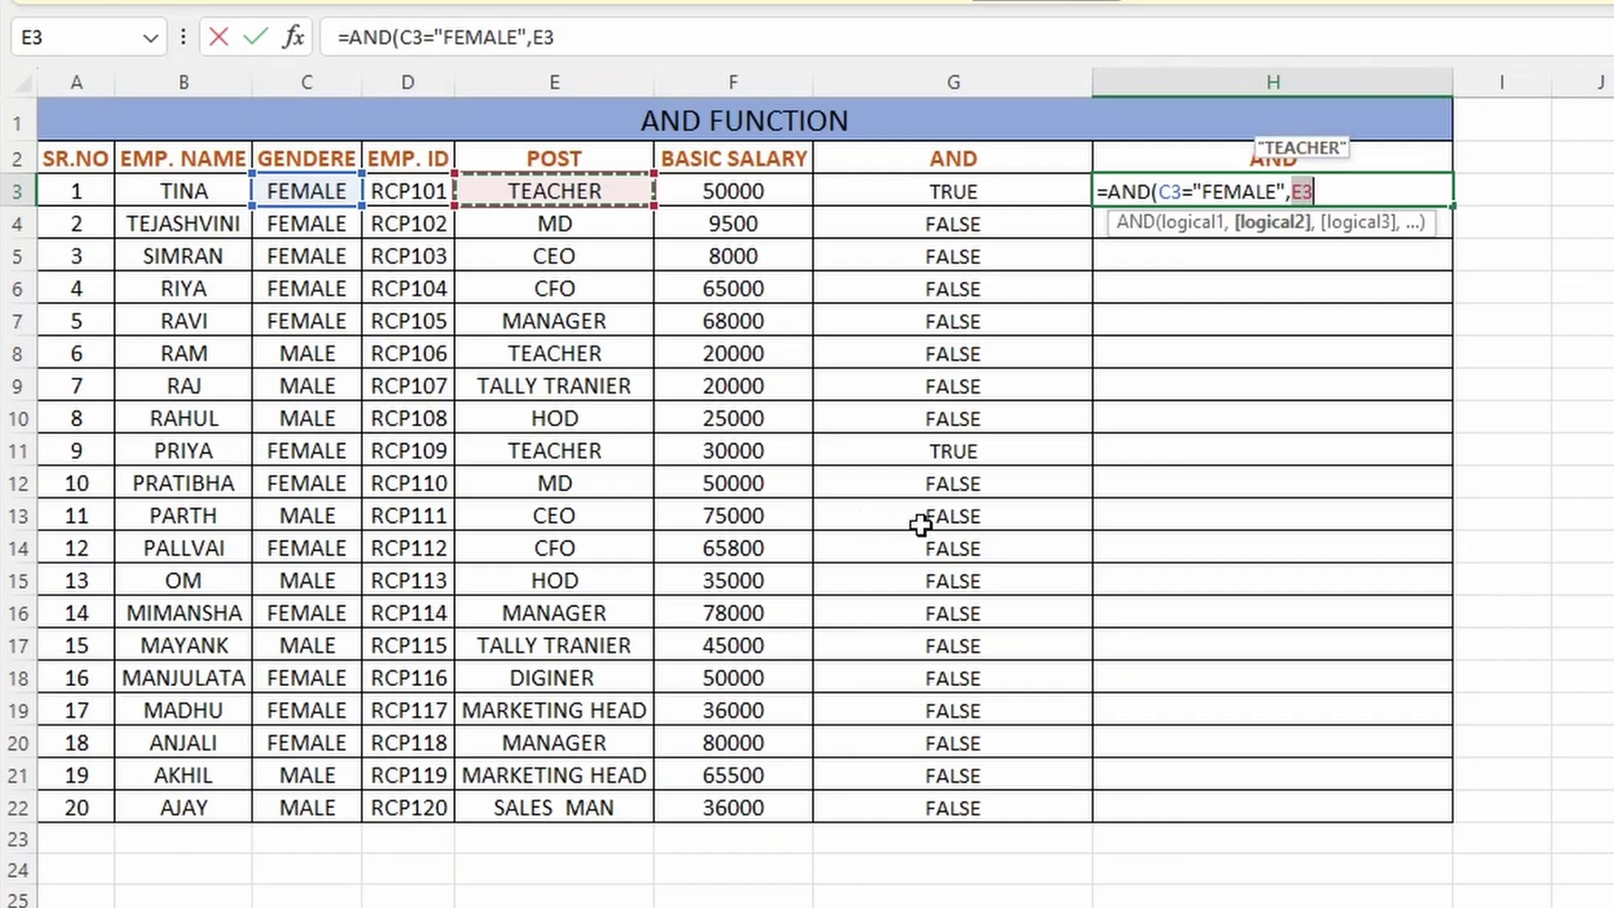
pyautogui.write('="')
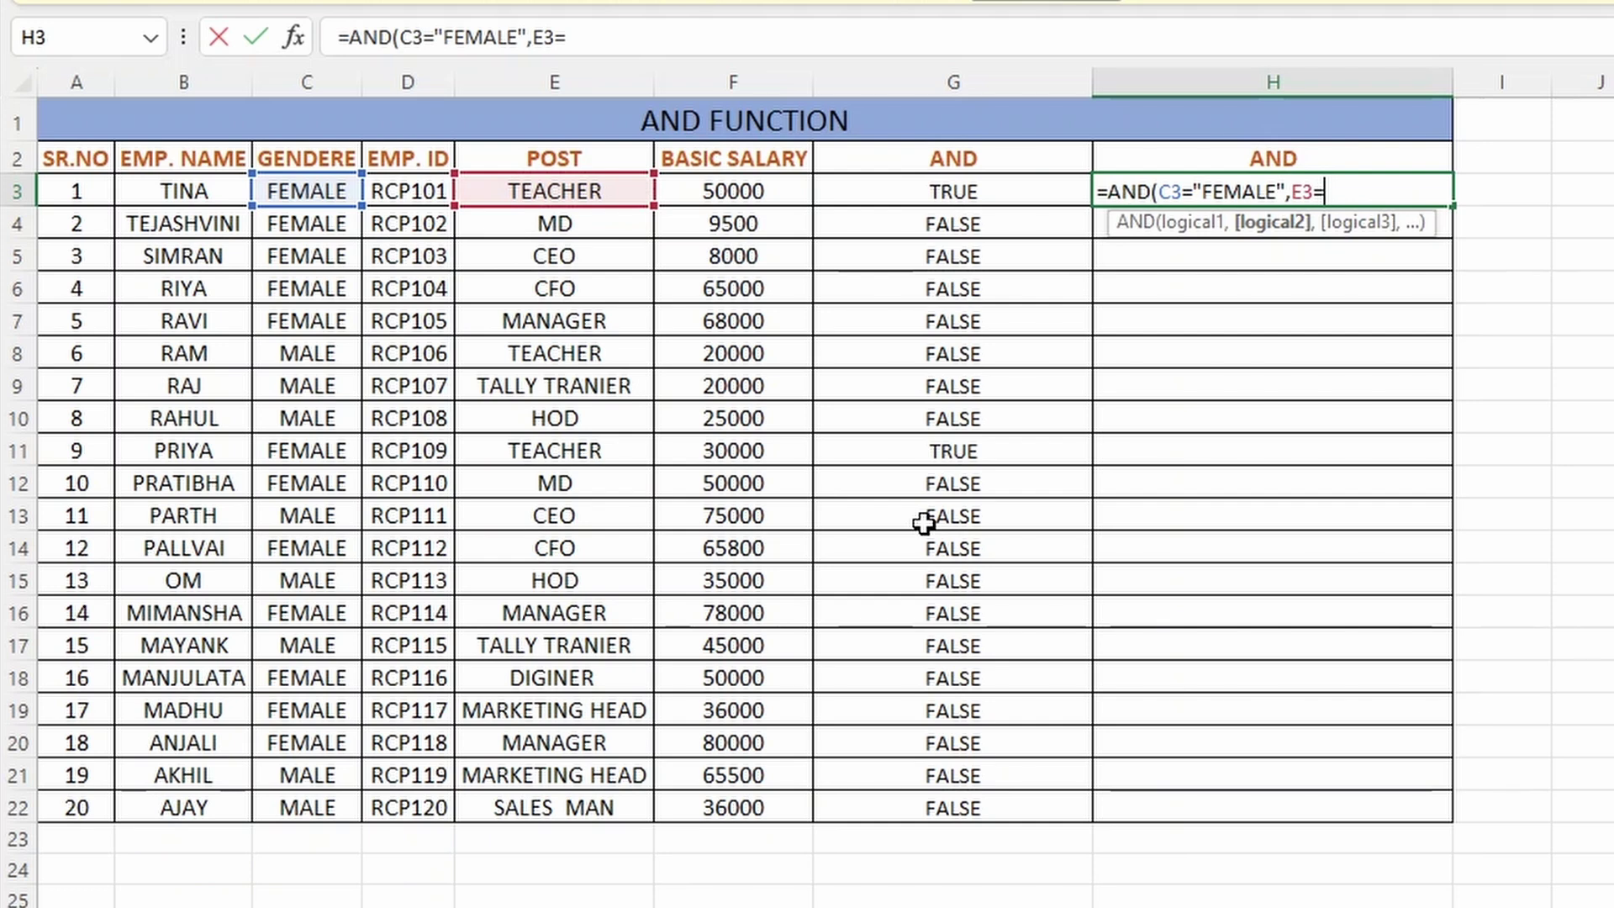
pyautogui.write('TE')
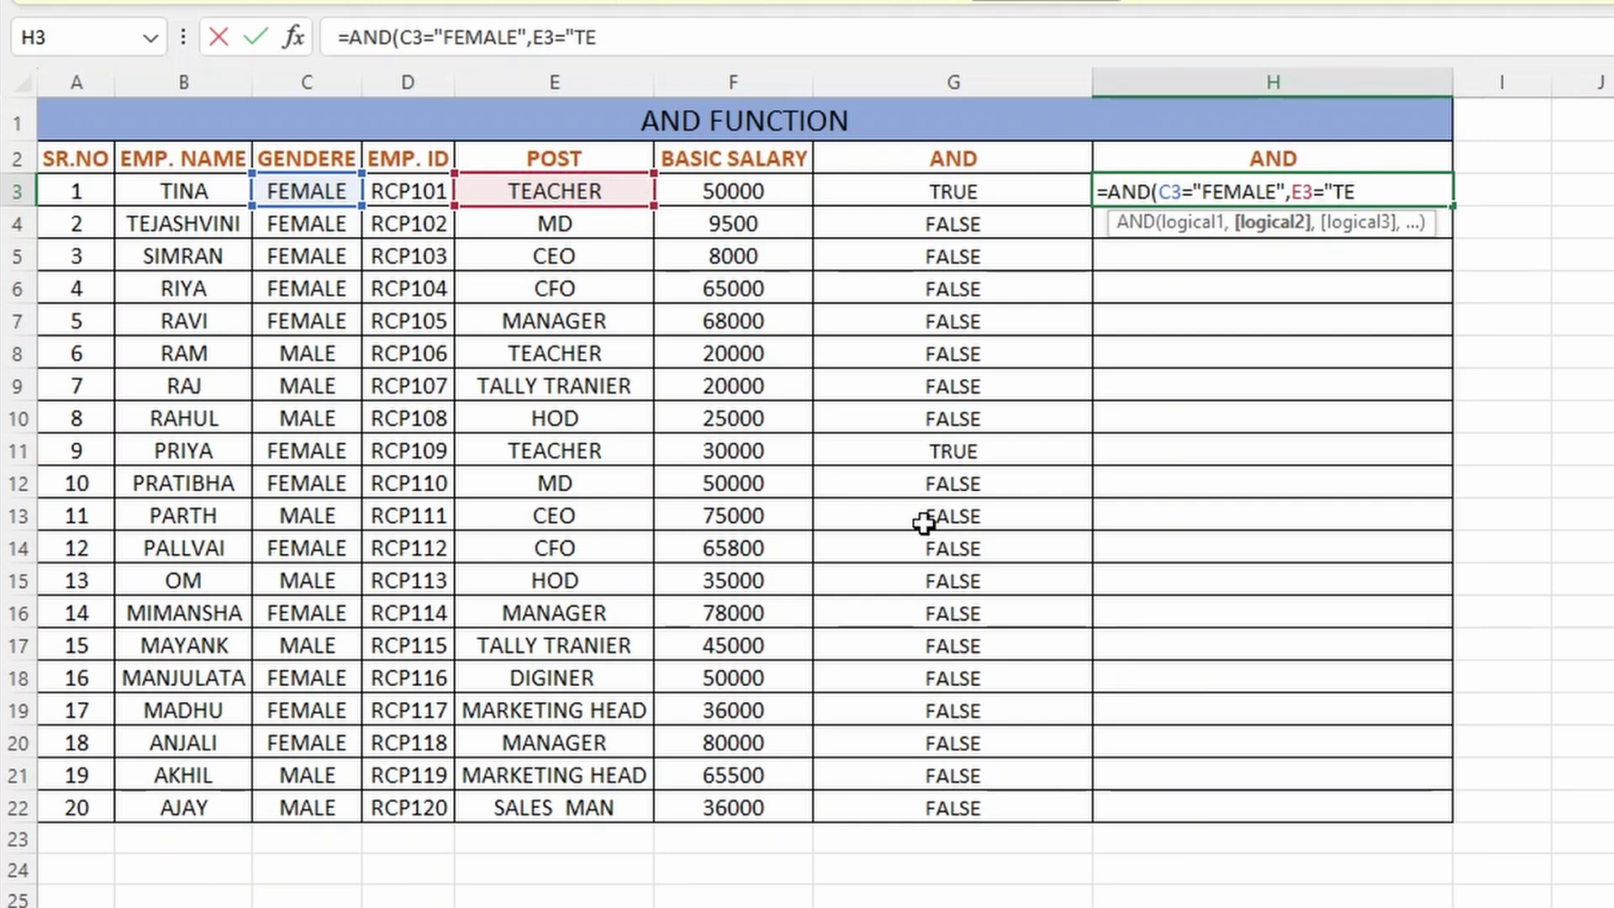
pyautogui.write('ACHER"')
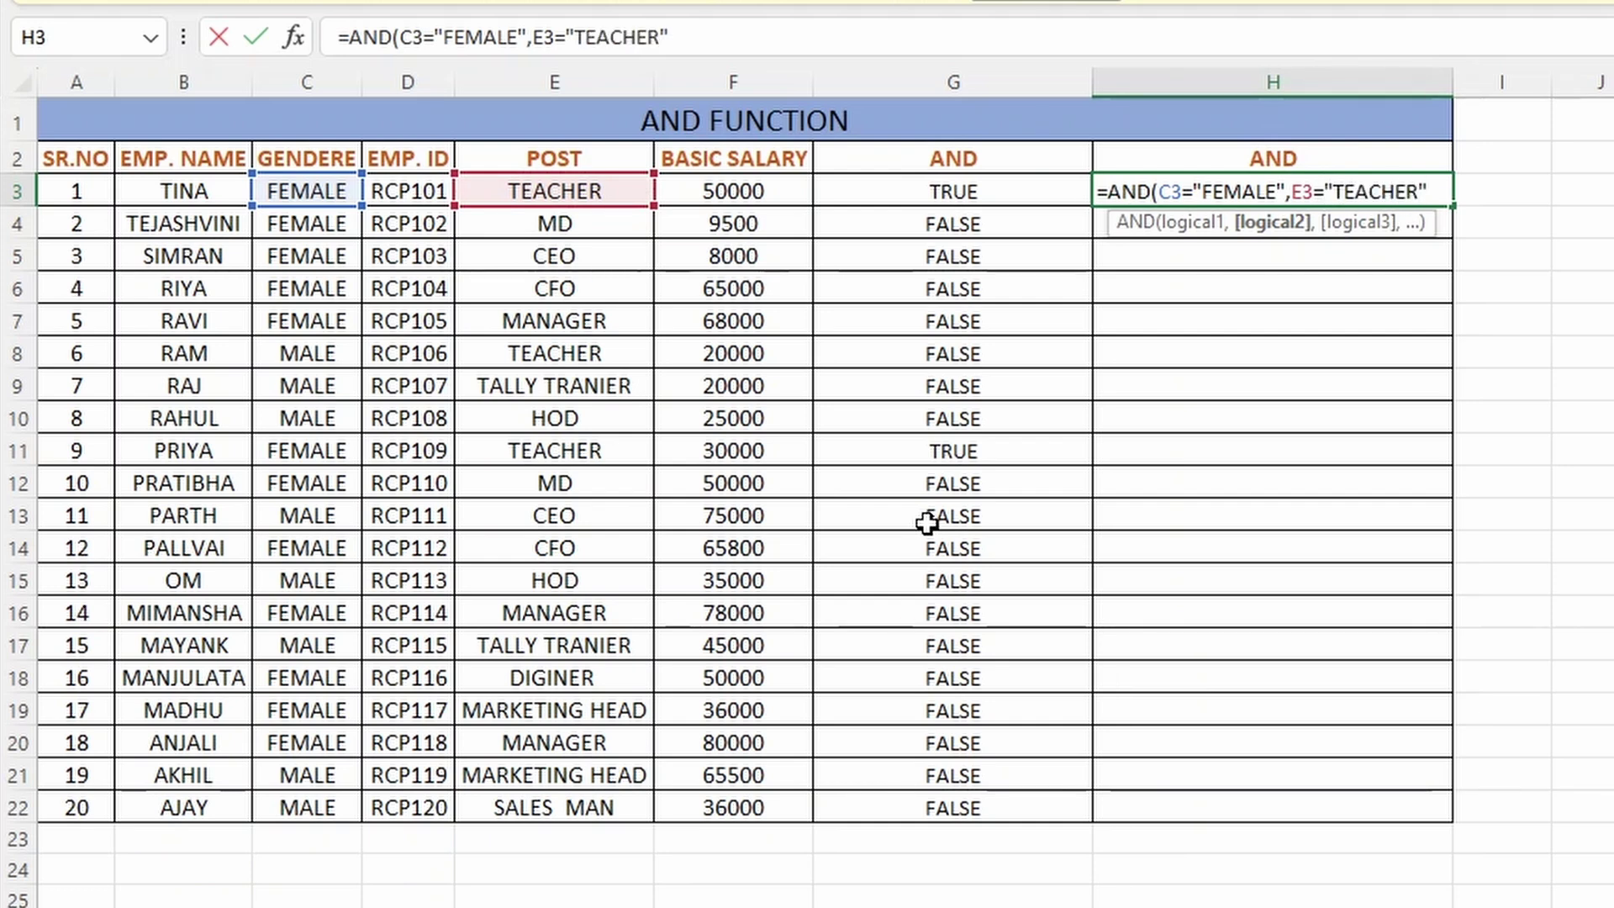
pyautogui.write(',')
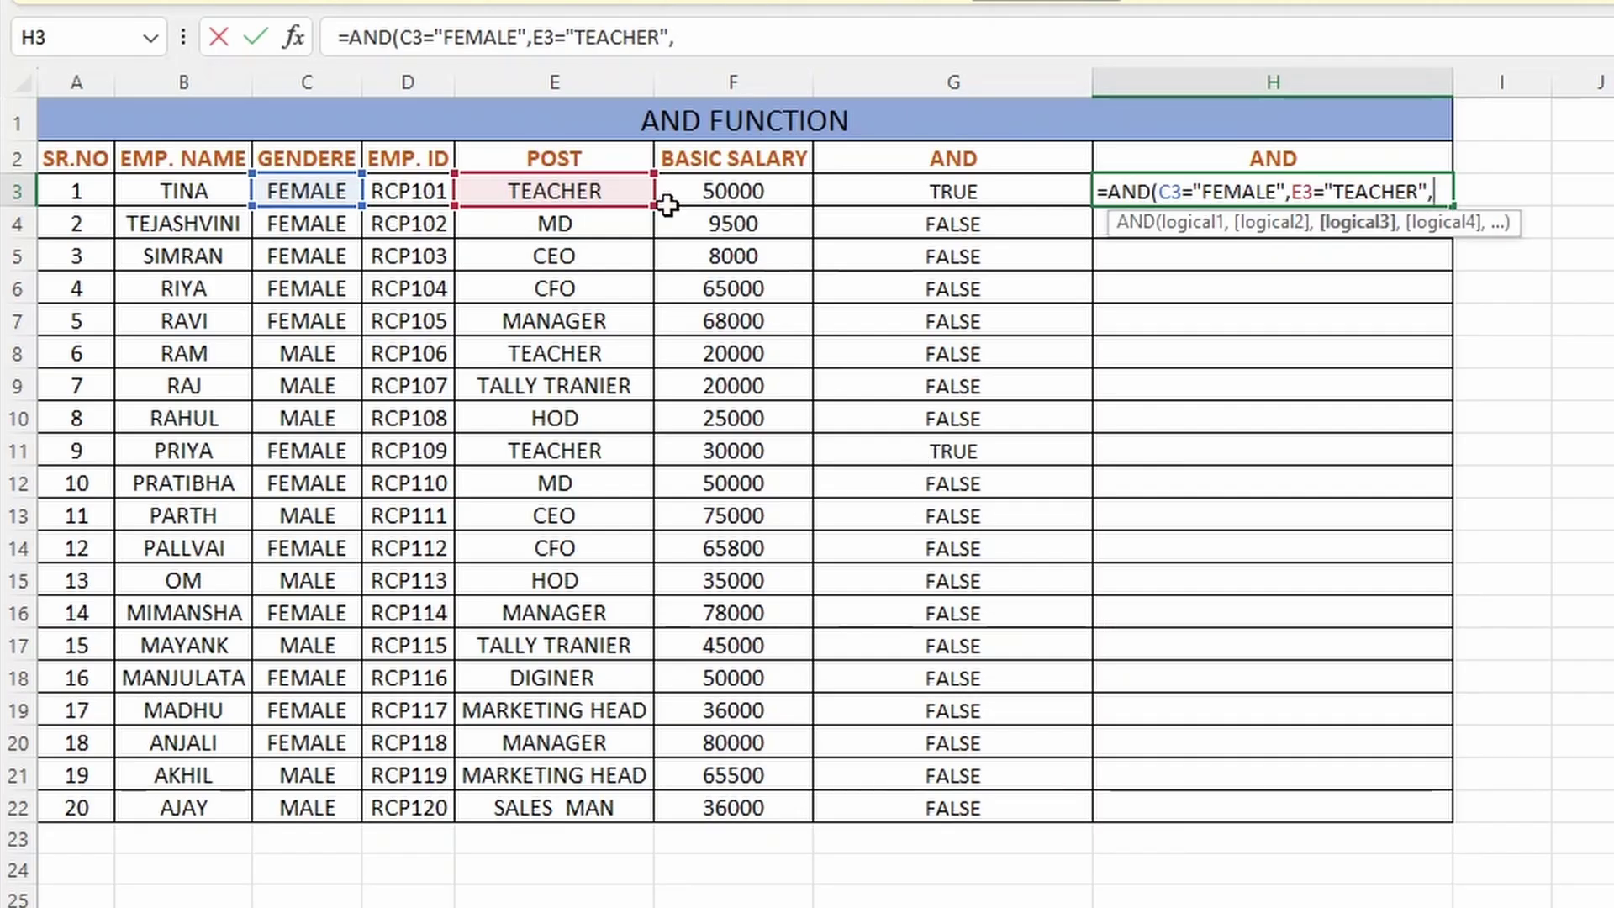
pyautogui.click(724, 195)
pyautogui.write('>=5')
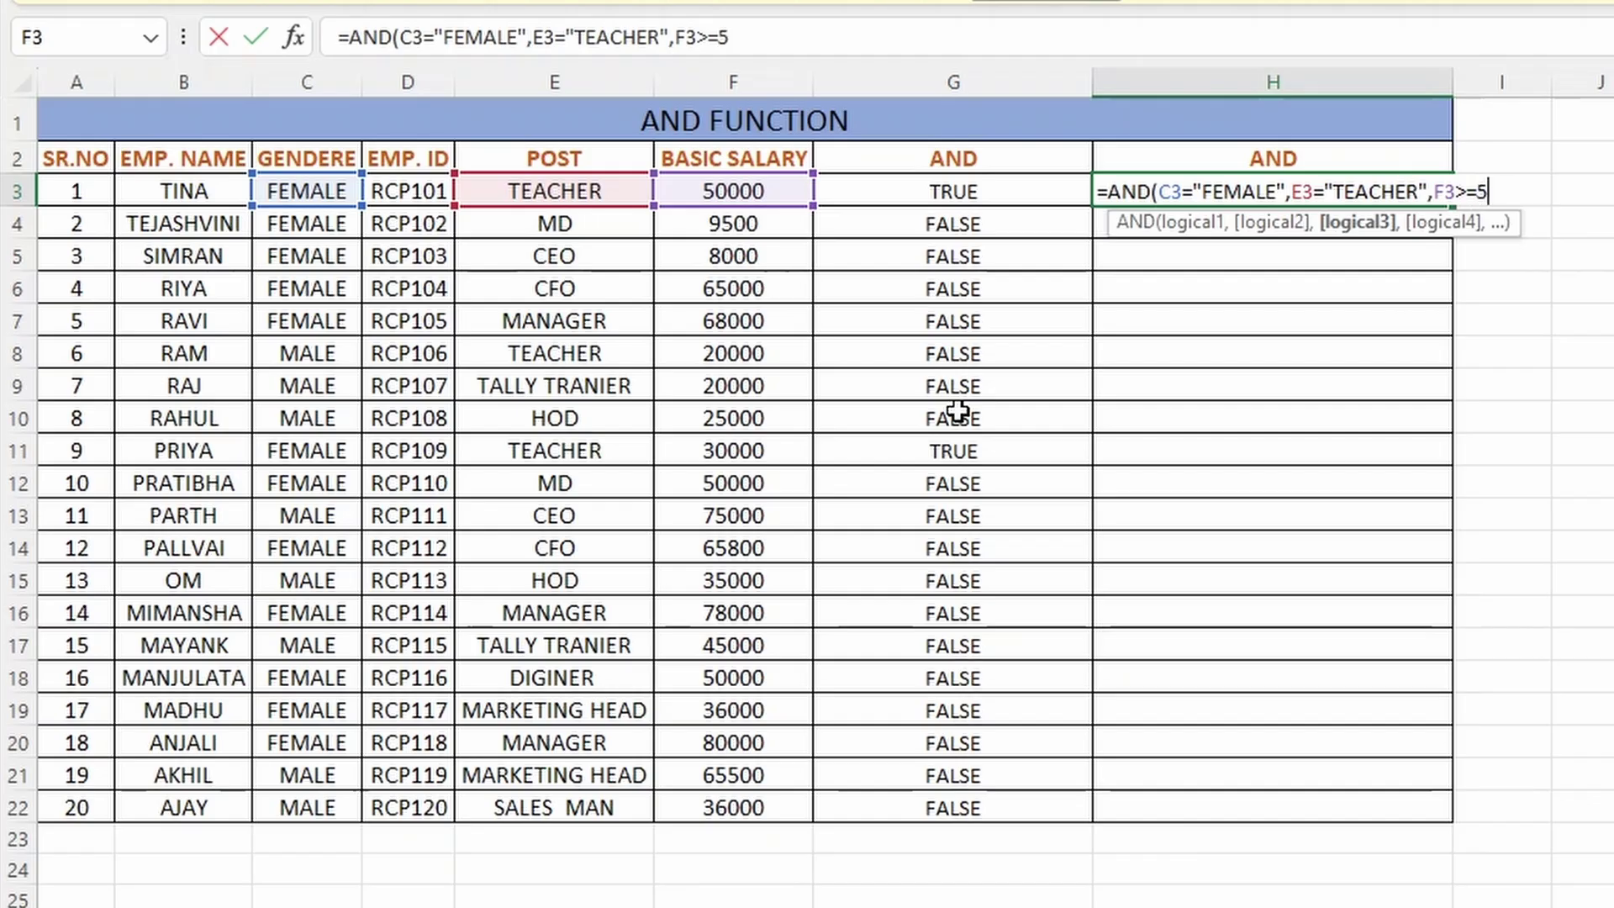
pyautogui.write('0000)')
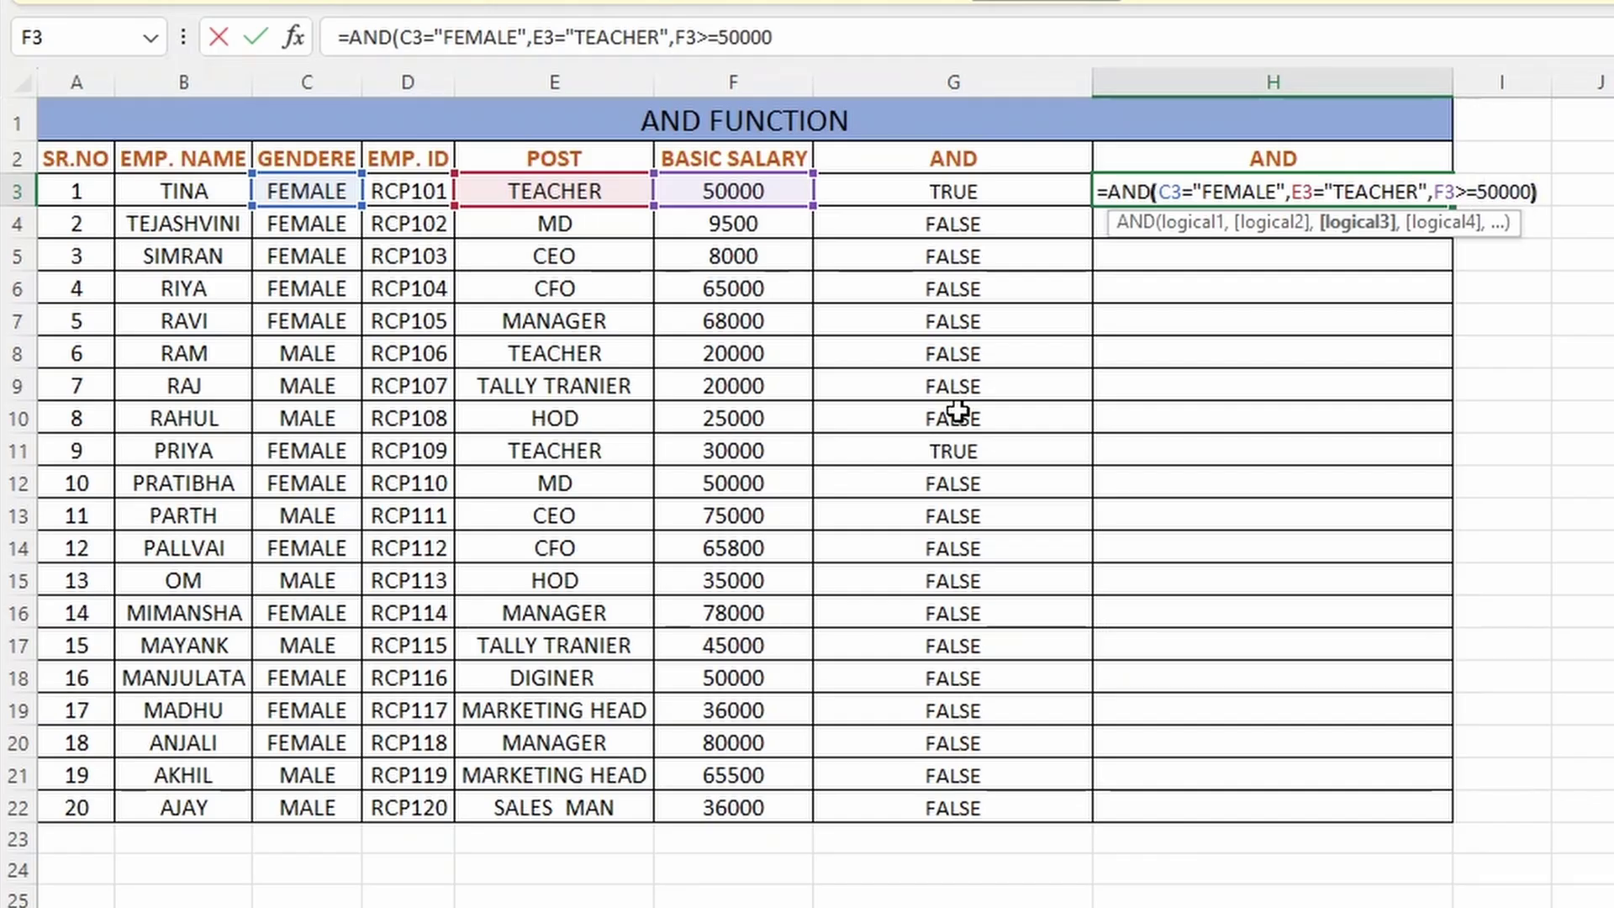
pyautogui.press('Return')
pyautogui.press('Up')
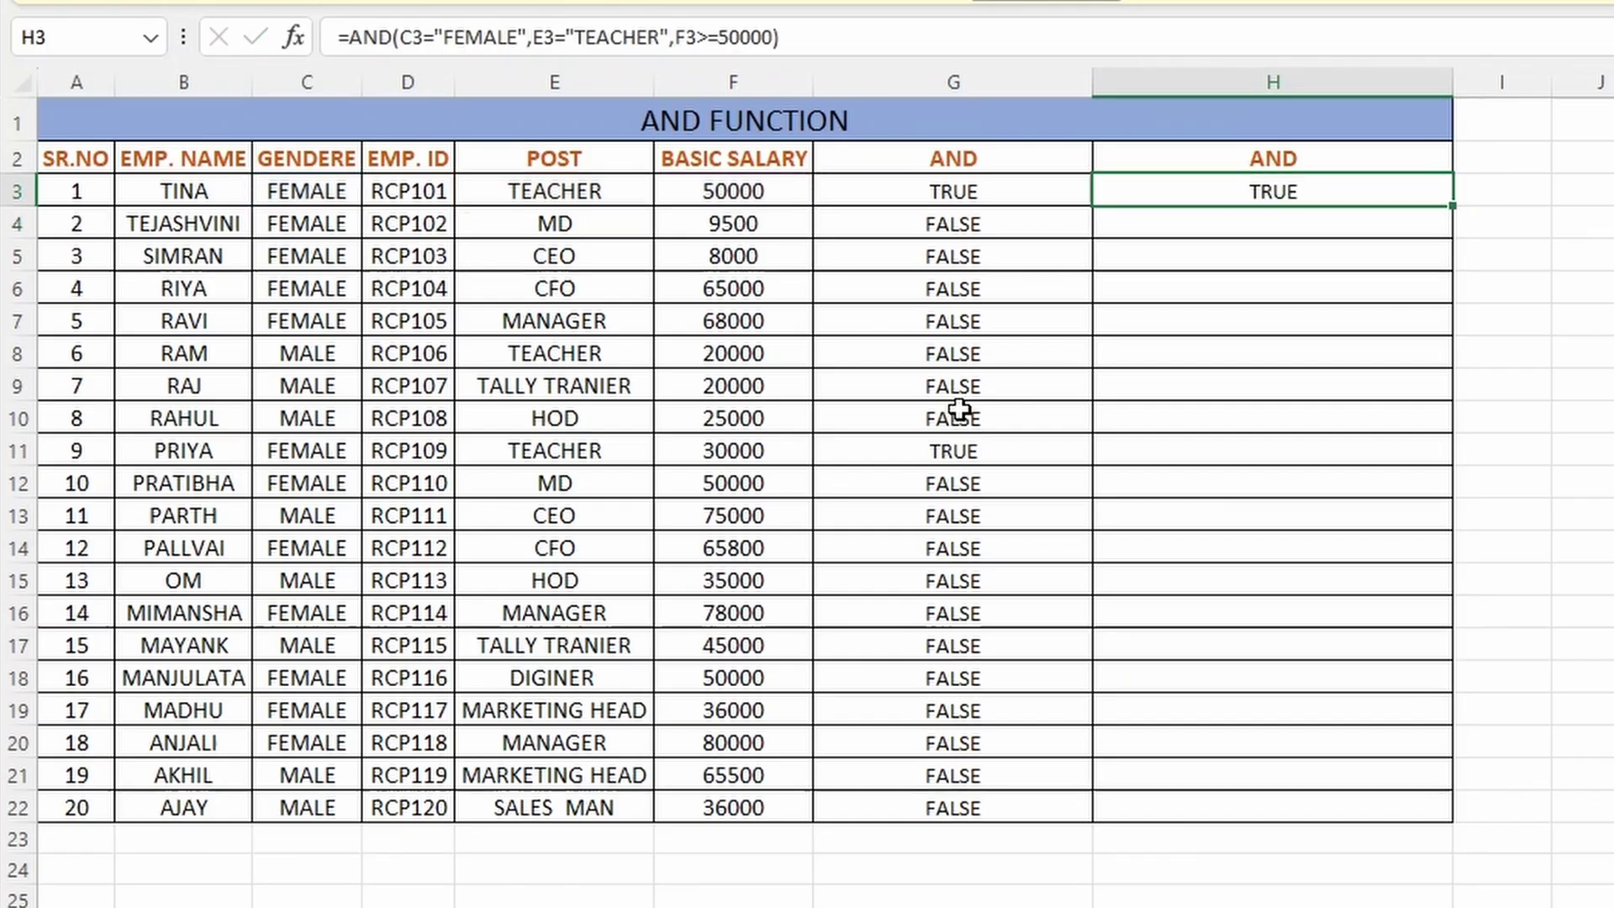
# Step: Fill the three-condition AND formula from H3 down to H22 and review the results
pyautogui.doubleClick(1453, 205)
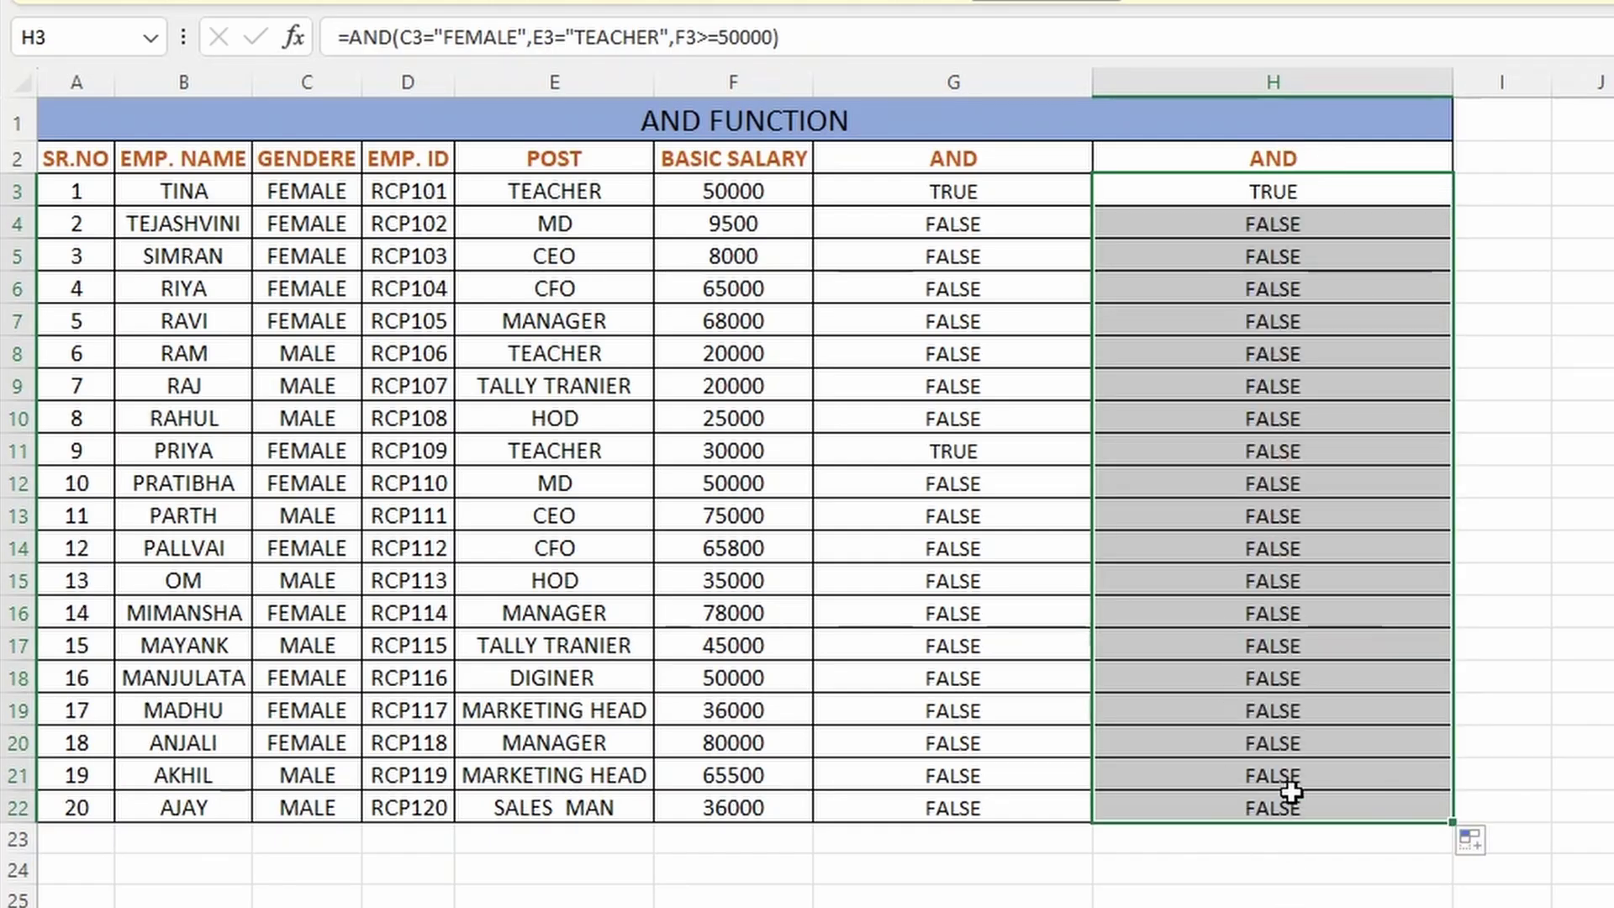
pyautogui.click(1351, 184)
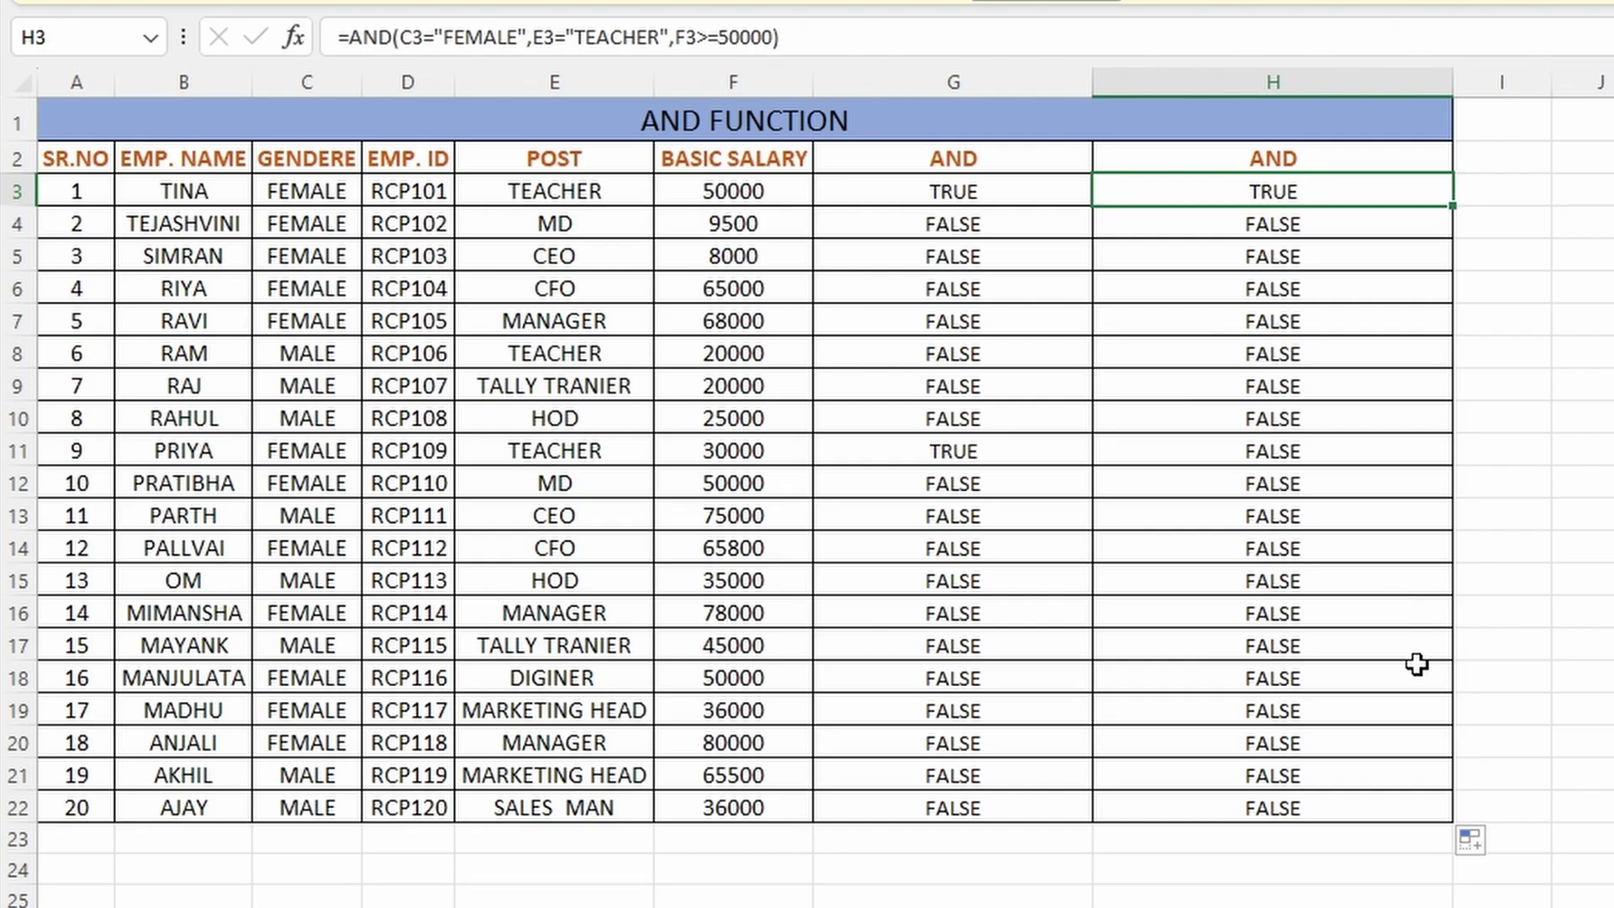
pyautogui.click(1315, 397)
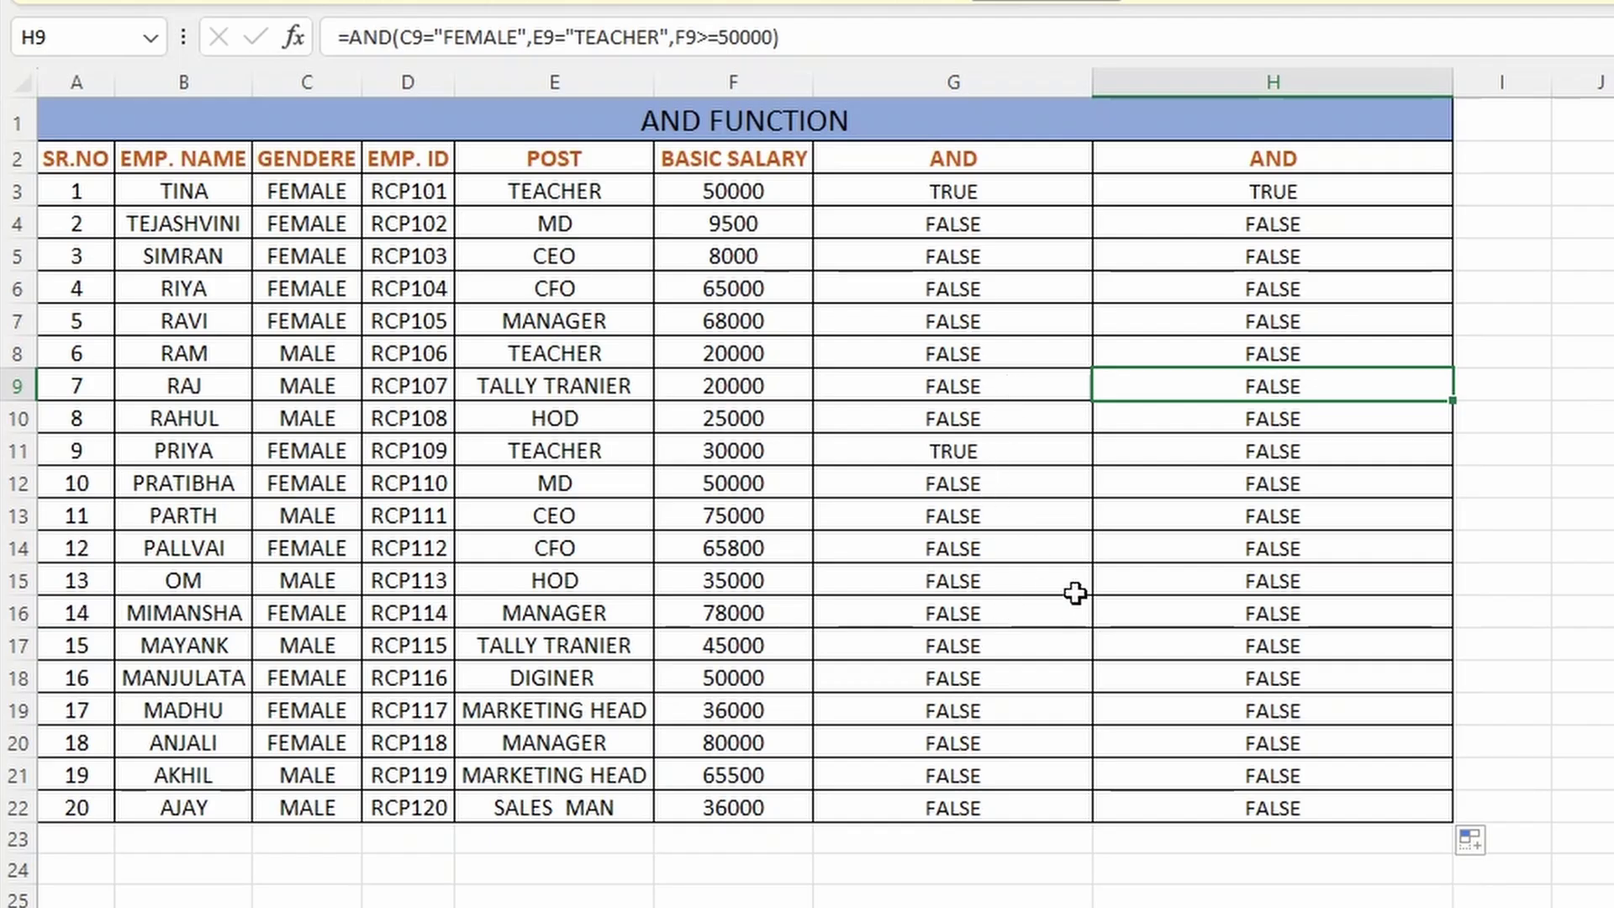
pyautogui.click(1280, 161)
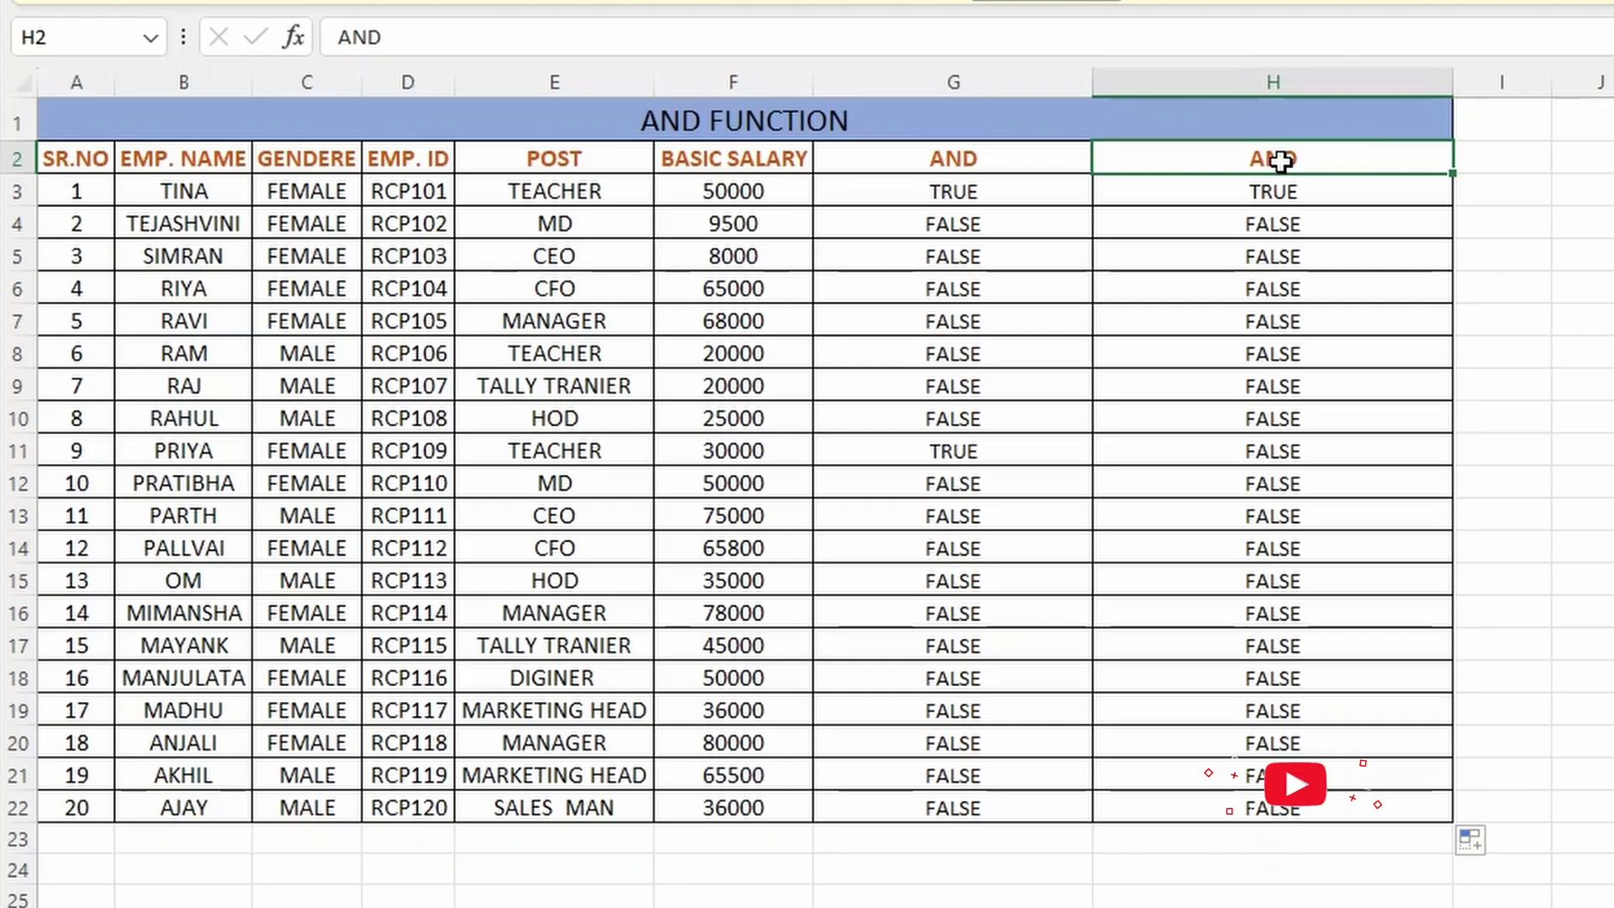
pyautogui.click(1002, 232)
pyautogui.click(1167, 187)
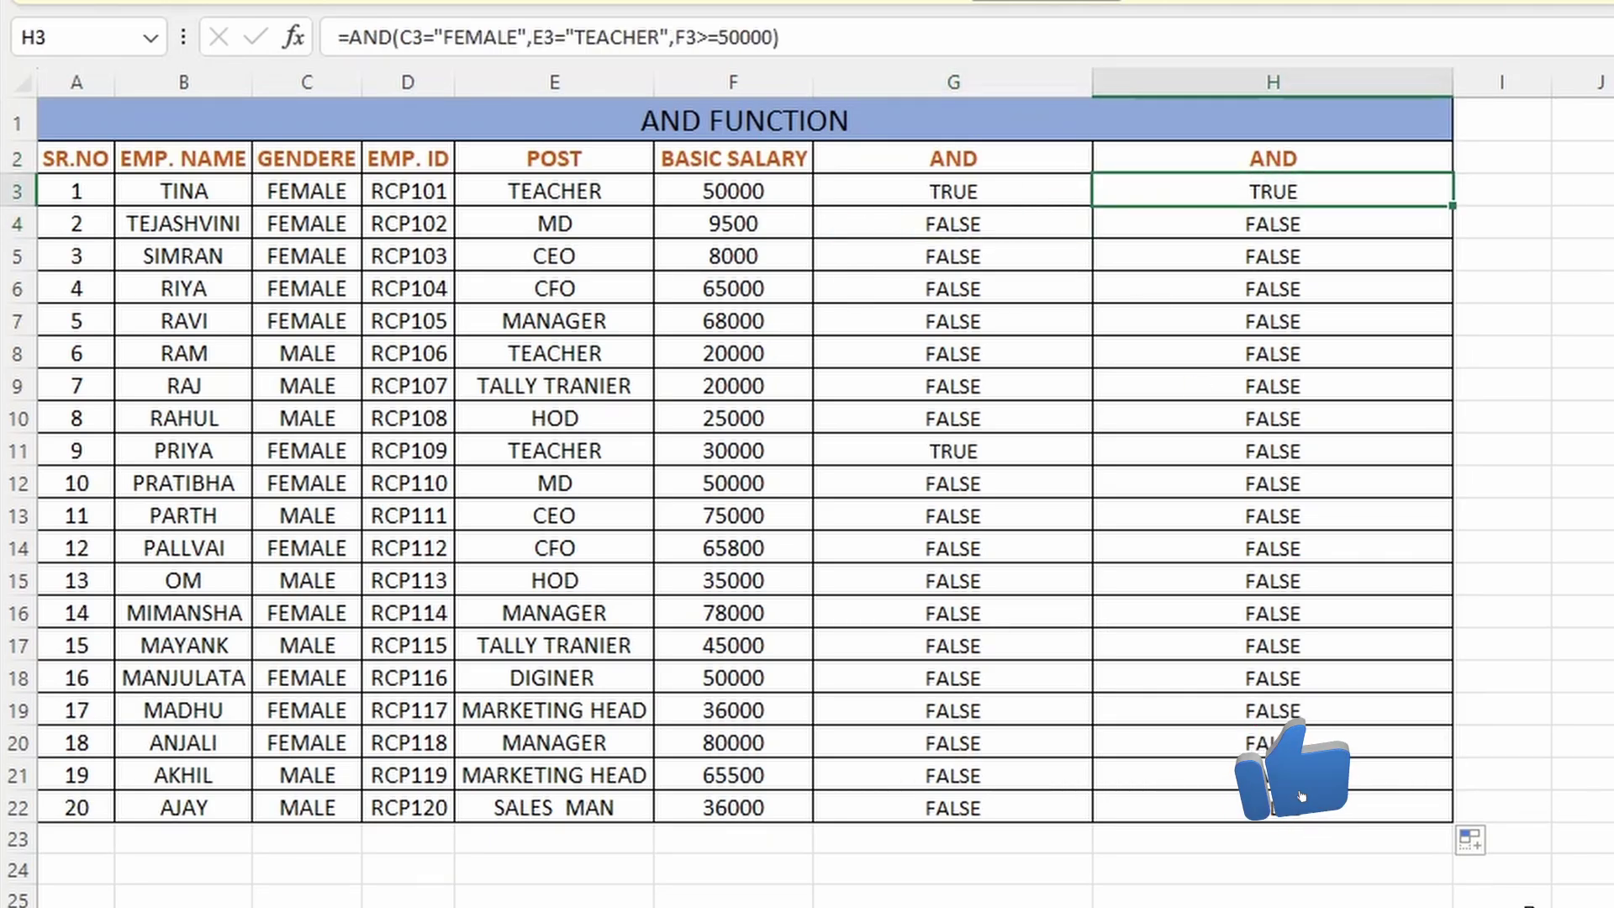
# Step: Clear the existing IF and AND bonus formulas from cells S3 to S22 in the second table
pyautogui.hscroll(3, 1166, 186)
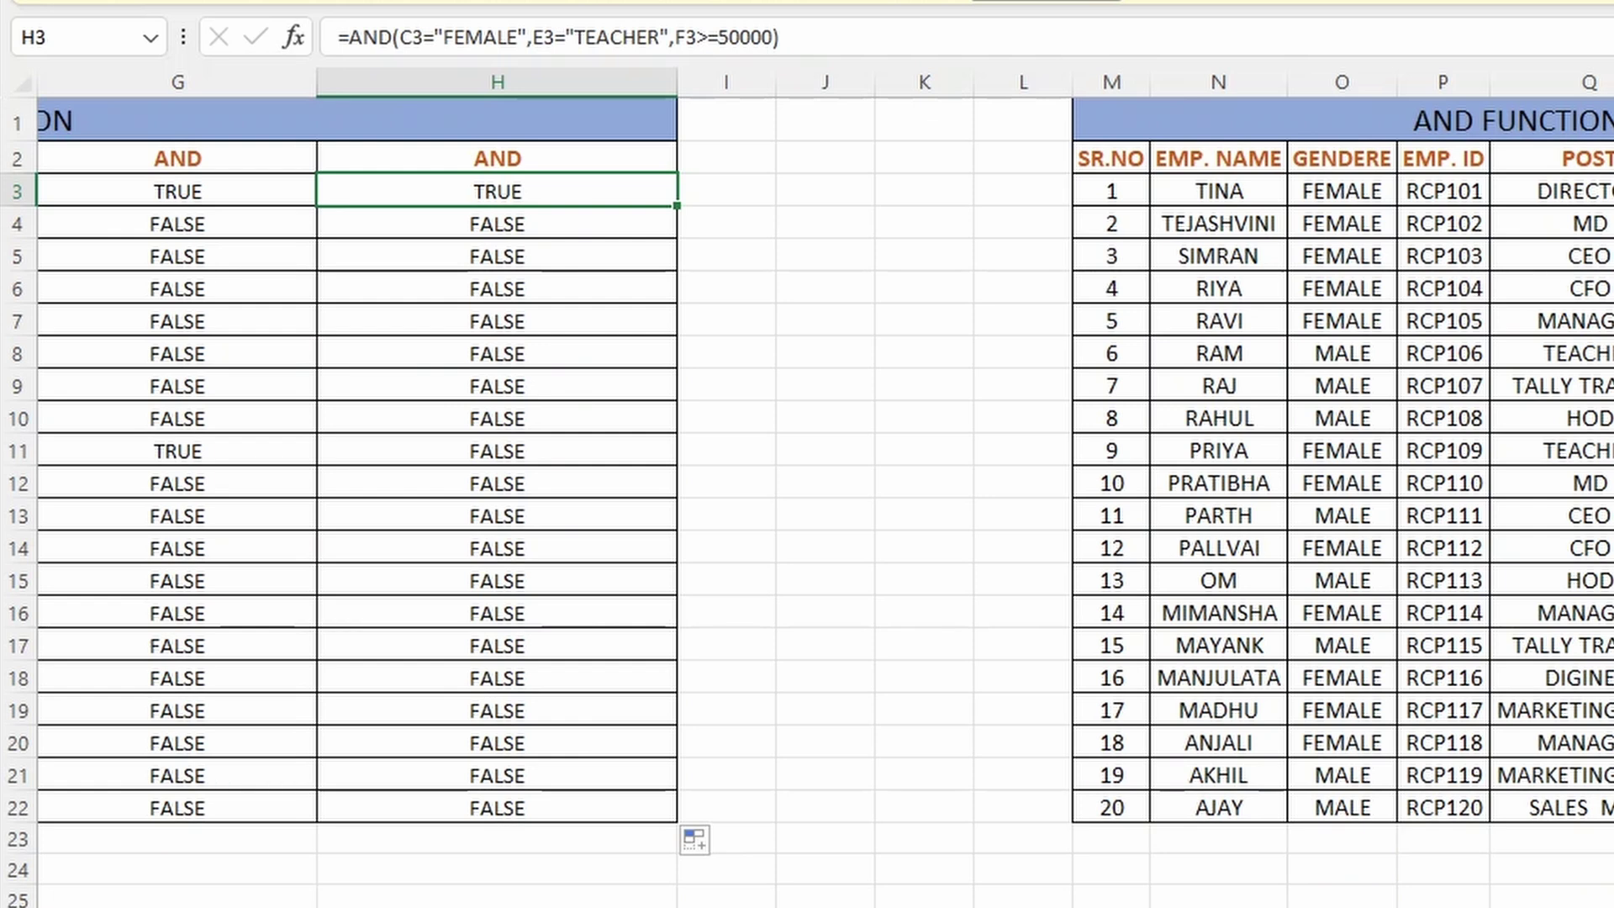
pyautogui.click(1612, 191)
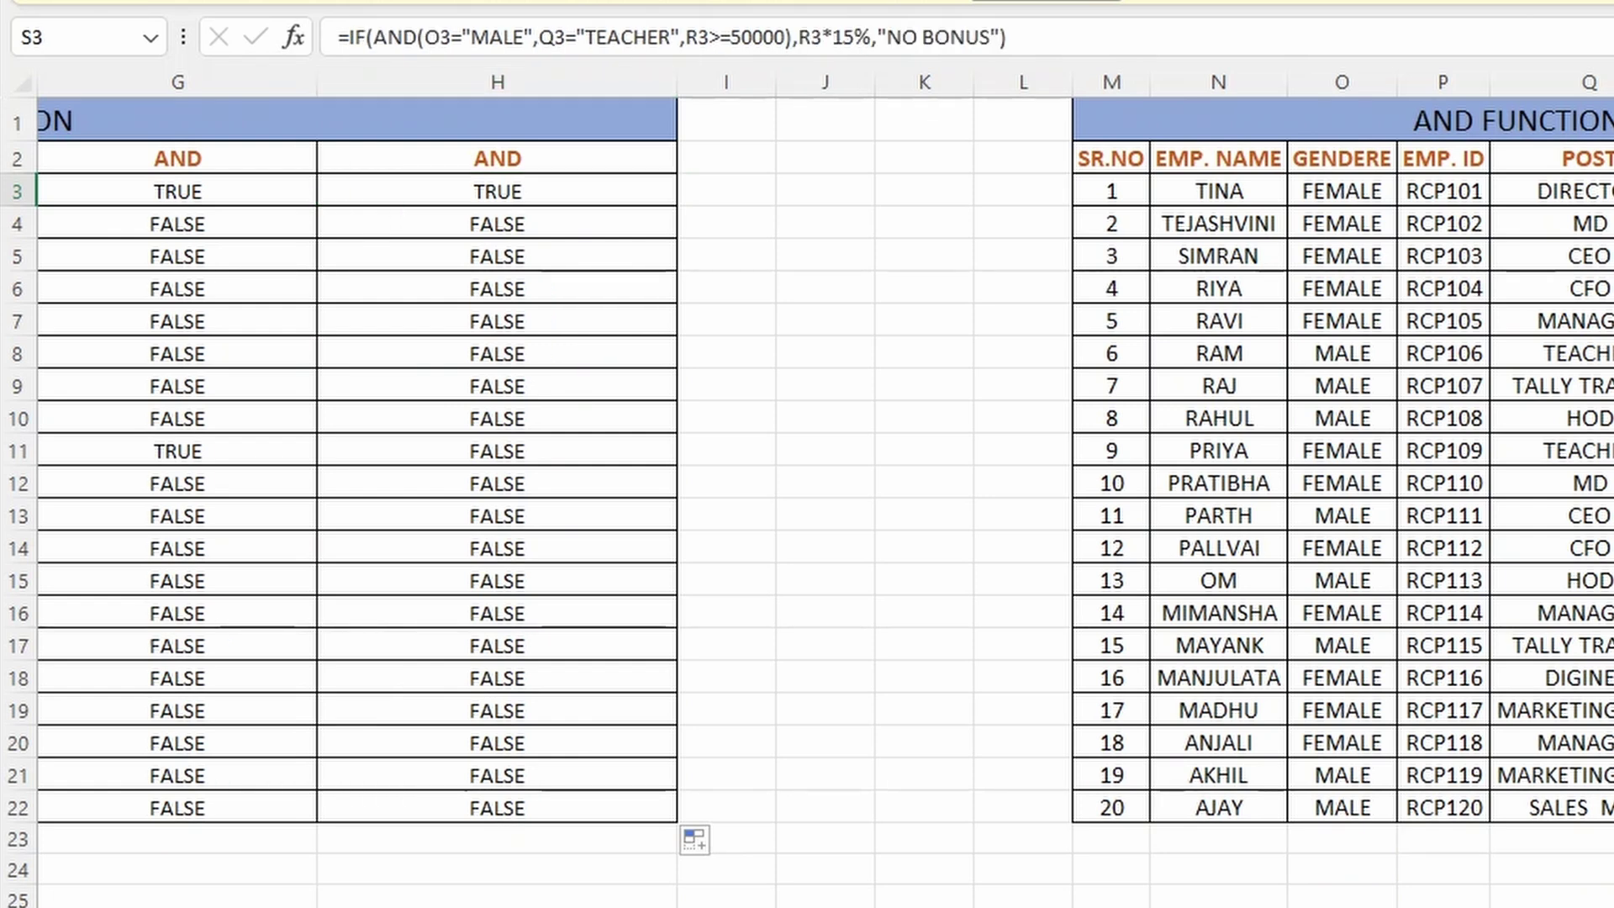
pyautogui.moveTo(1612, 191); pyautogui.dragTo(1612, 808)
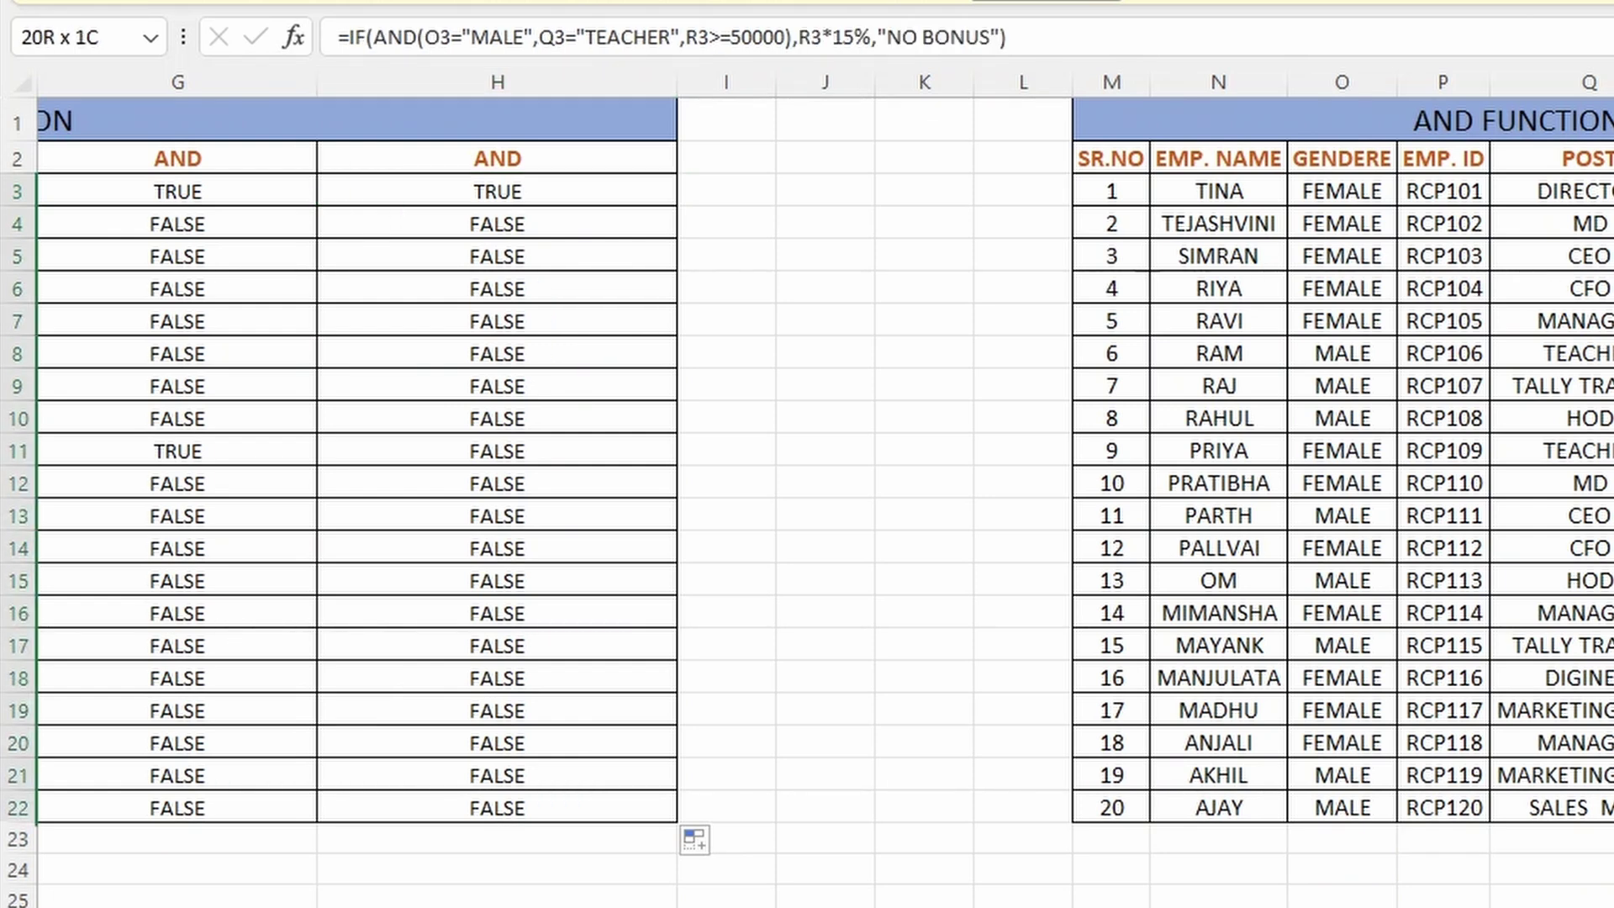
pyautogui.press('Delete')
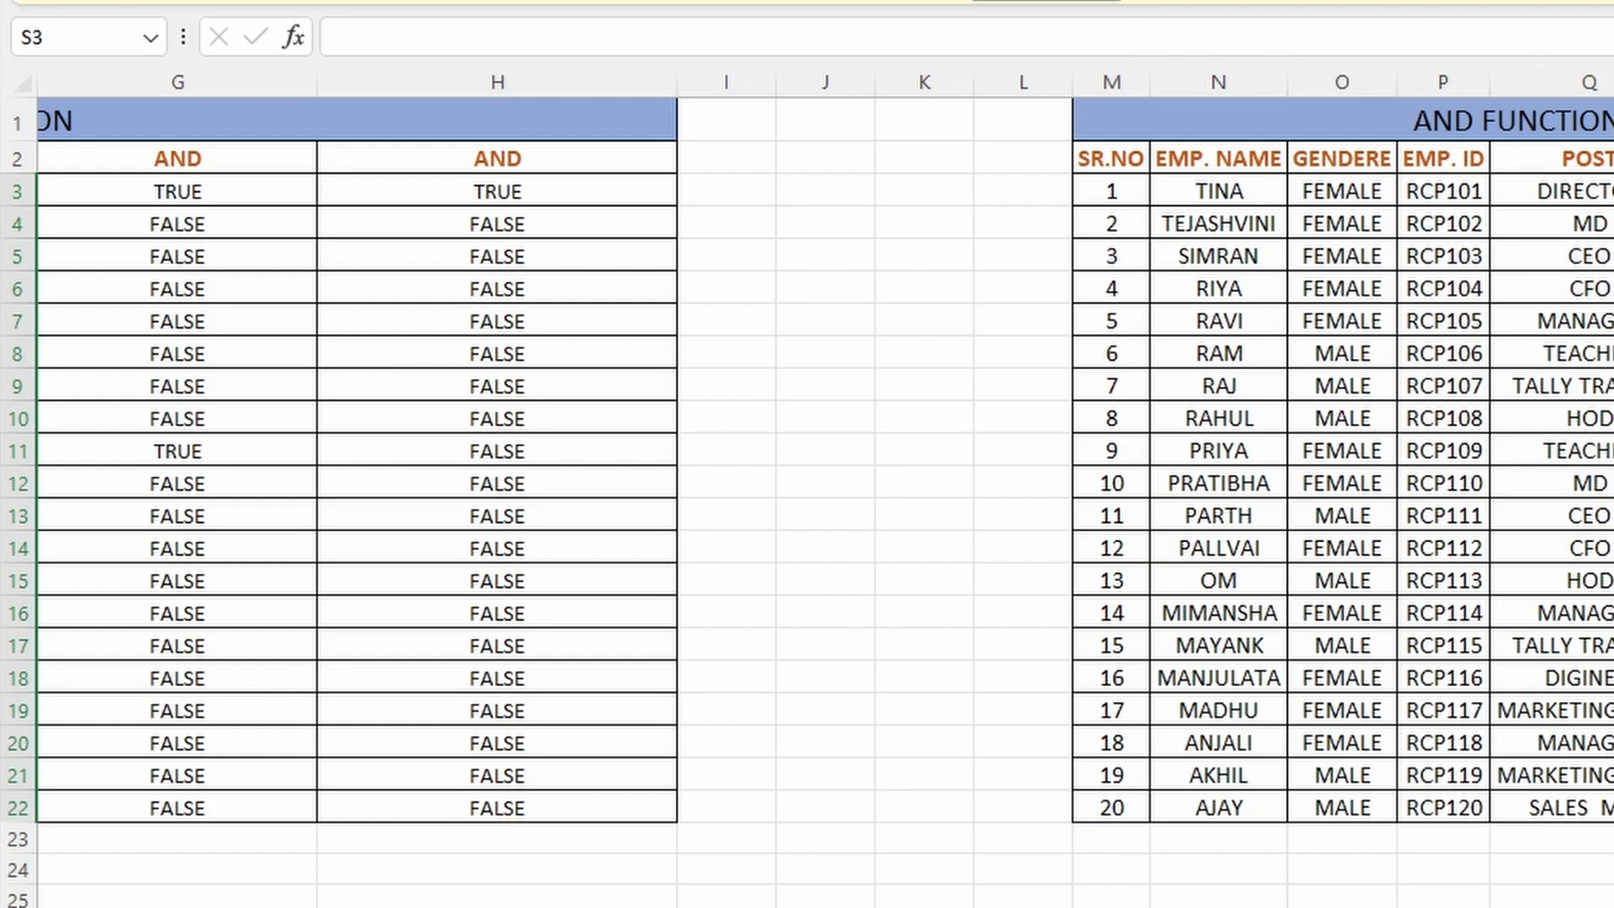
pyautogui.moveTo(1597, 83); pyautogui.dragTo(1612, 82)
pyautogui.click(1612, 192)
pyautogui.hscroll(1, 824, 504)
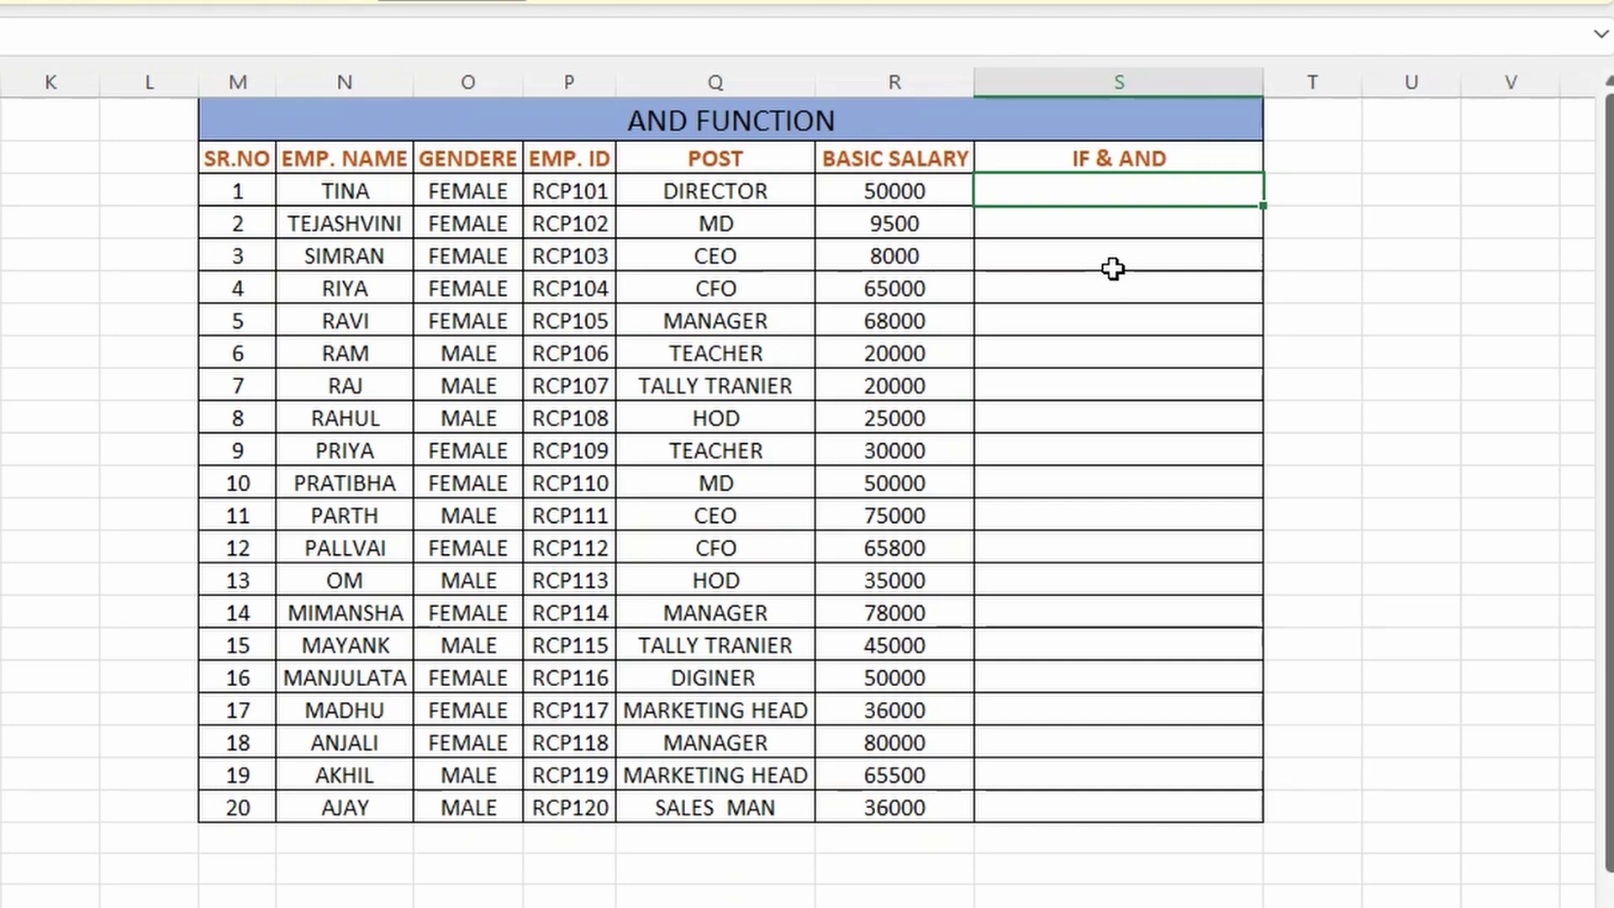
pyautogui.write('=IF(')
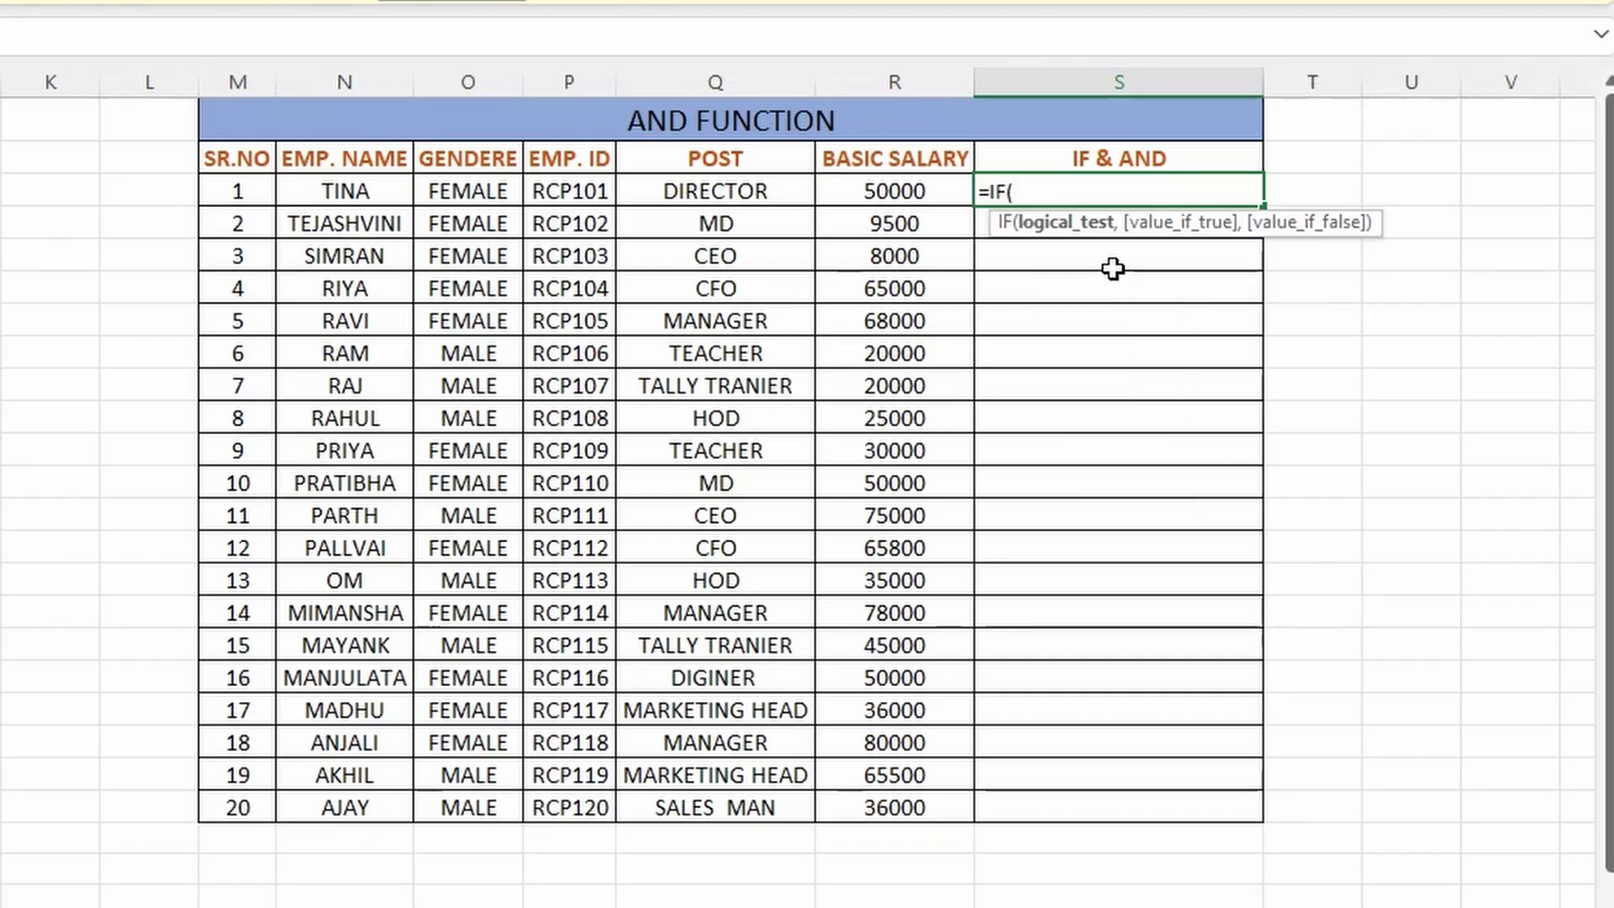
pyautogui.write('OR(')
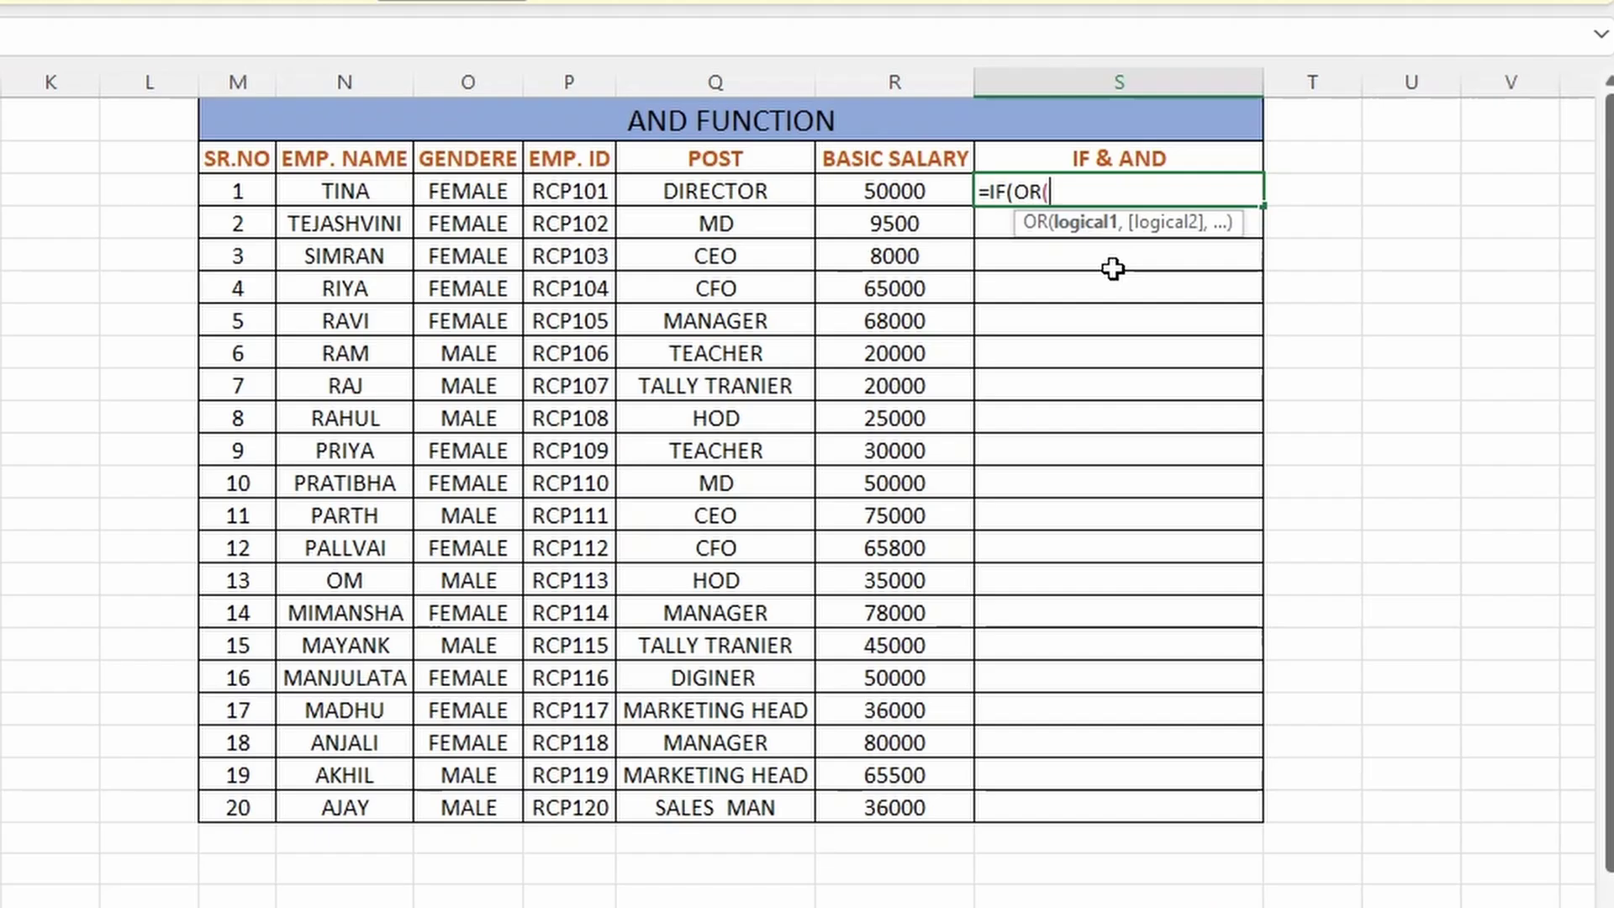
pyautogui.click(455, 193)
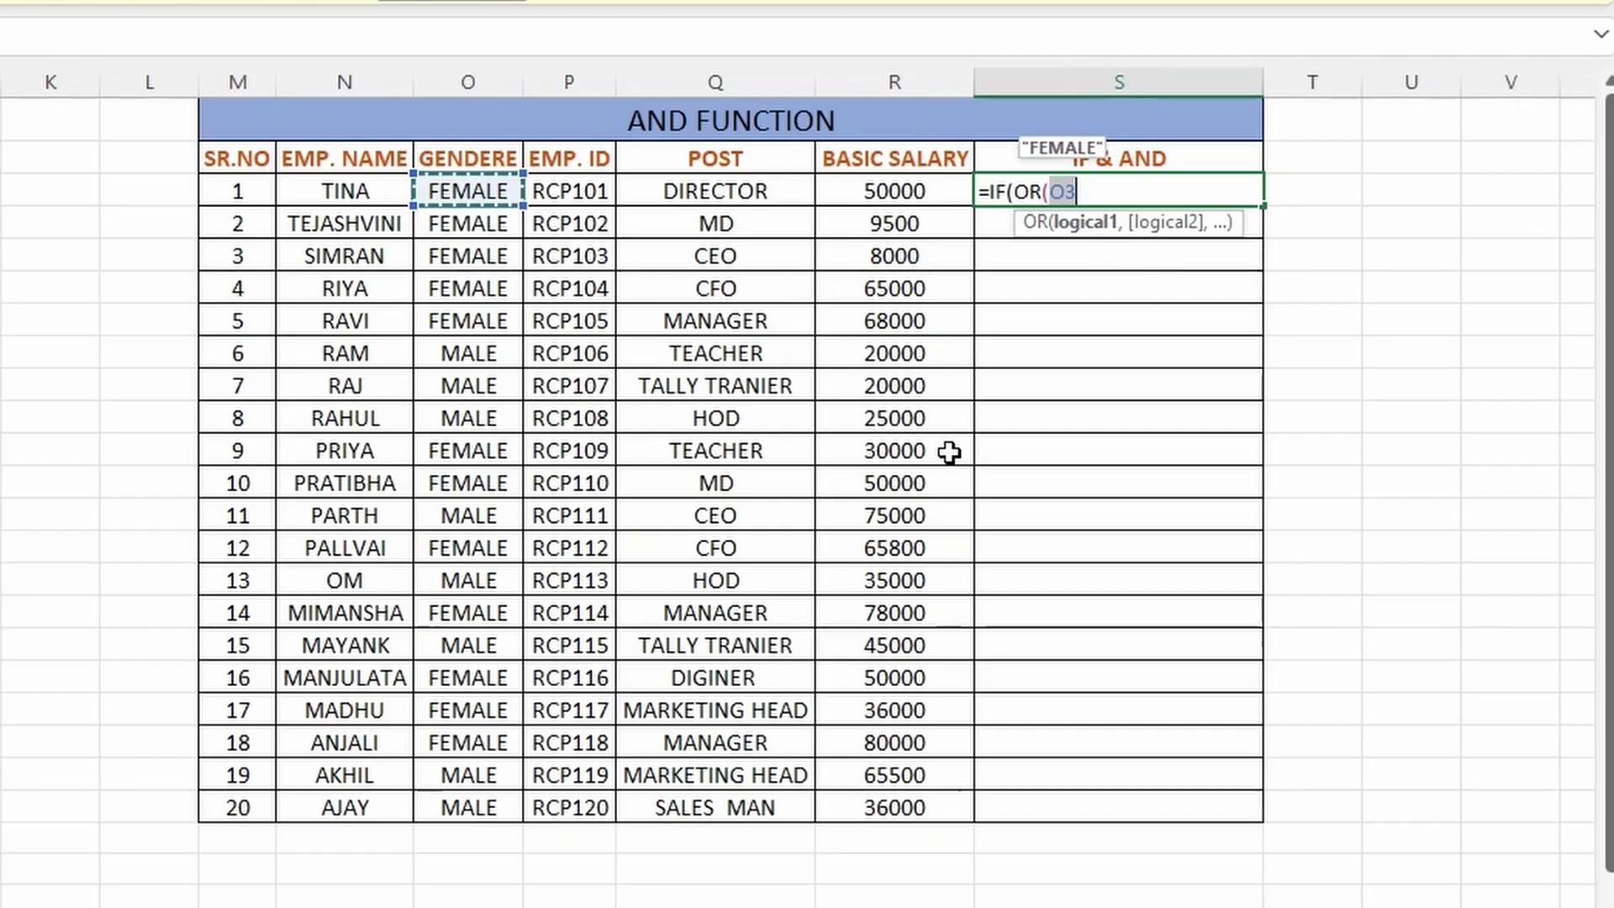
pyautogui.write('="F')
pyautogui.write('EMALE')
pyautogui.press('BackSpace')
pyautogui.press('BackSpace')
pyautogui.press('BackSpace')
pyautogui.press('BackSpace')
pyautogui.press('BackSpace')
pyautogui.press('BackSpace')
pyautogui.write('MALE"')
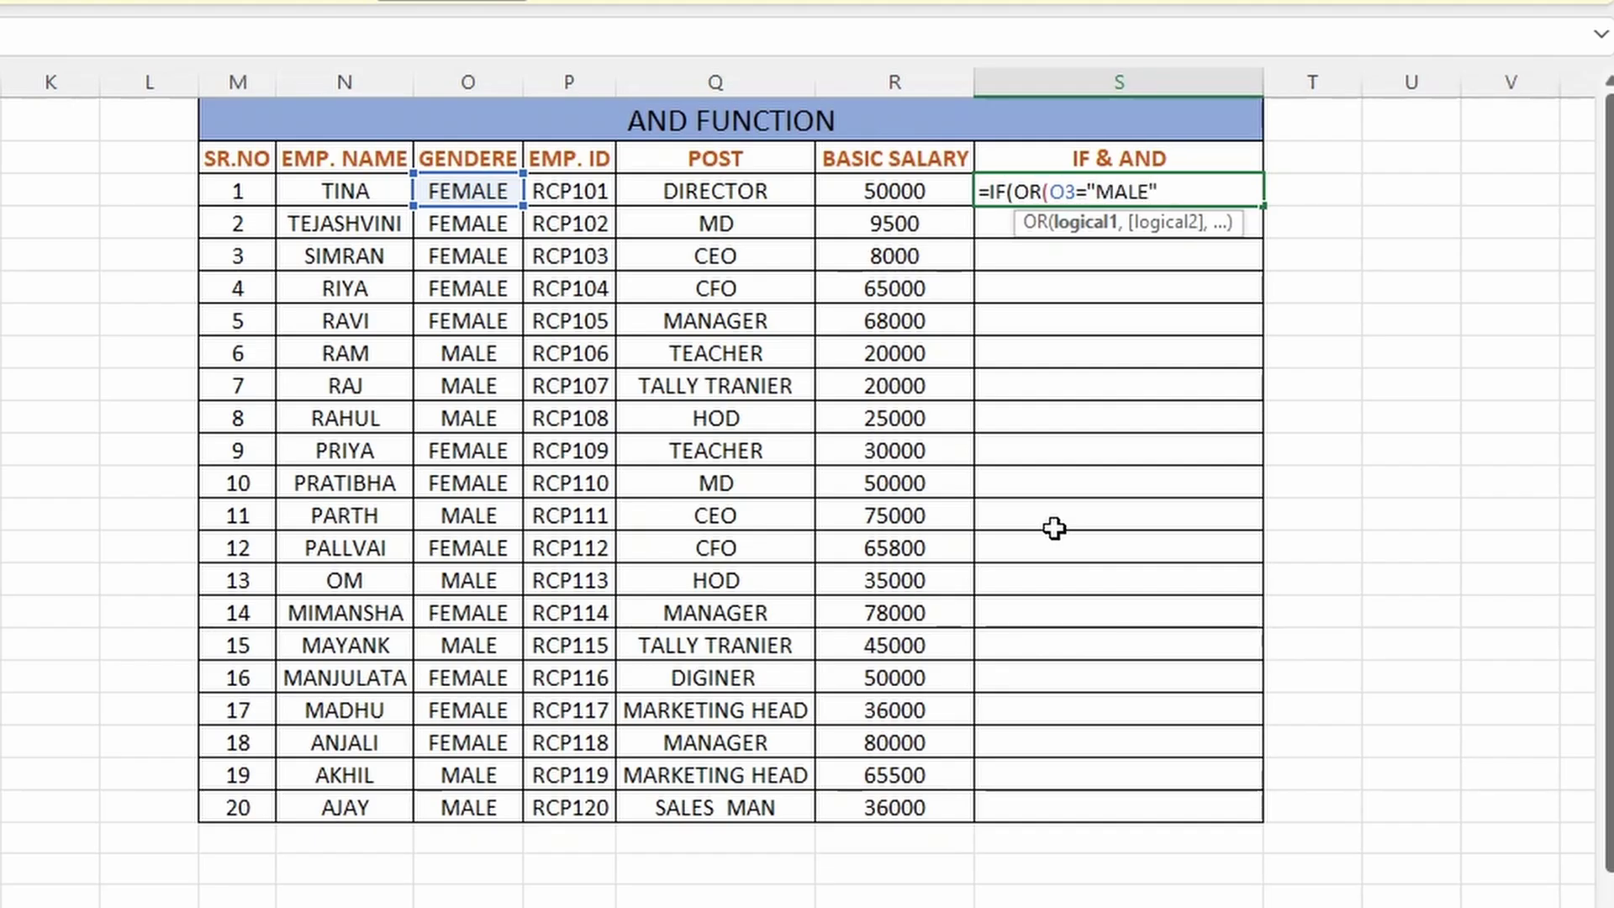
pyautogui.write(',')
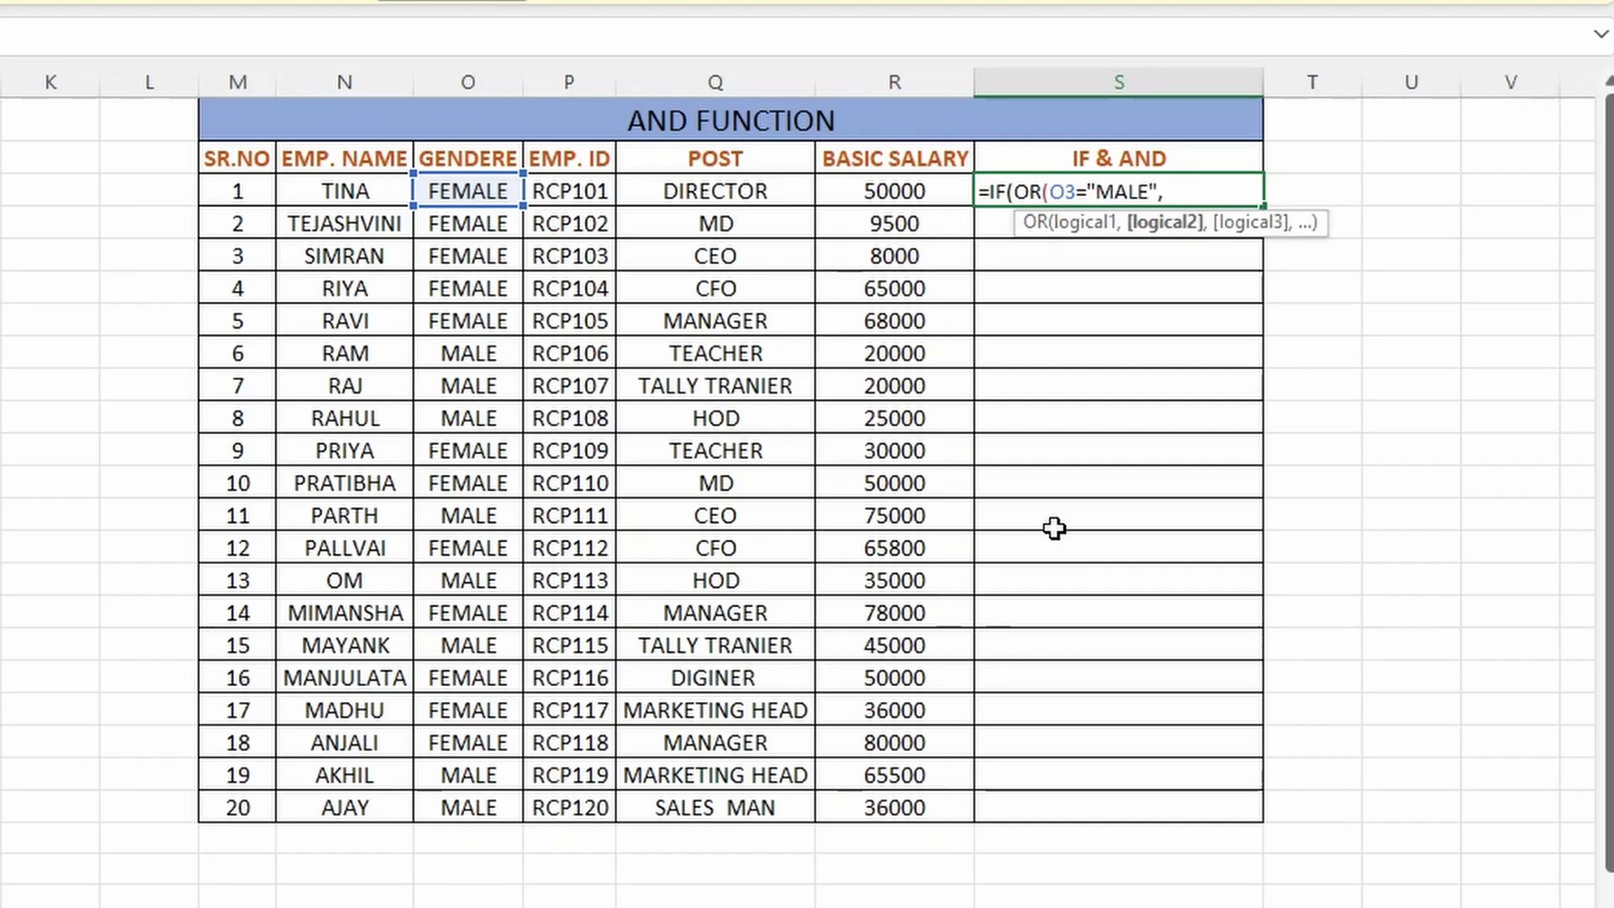
pyautogui.click(685, 193)
pyautogui.write('=')
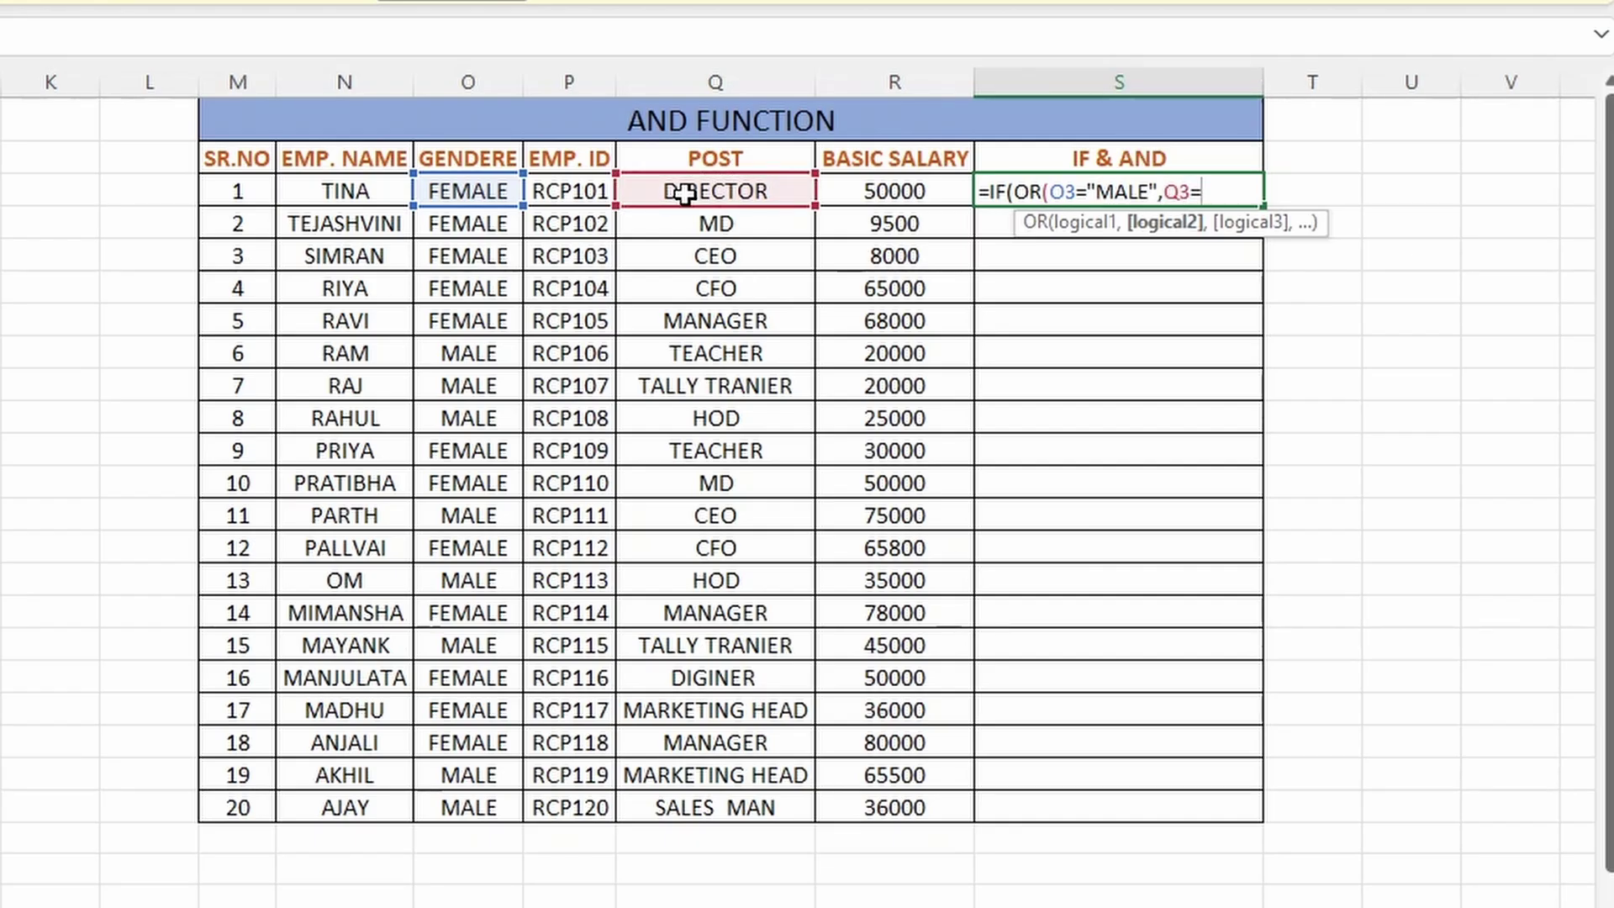
pyautogui.write('"TEACHER",')
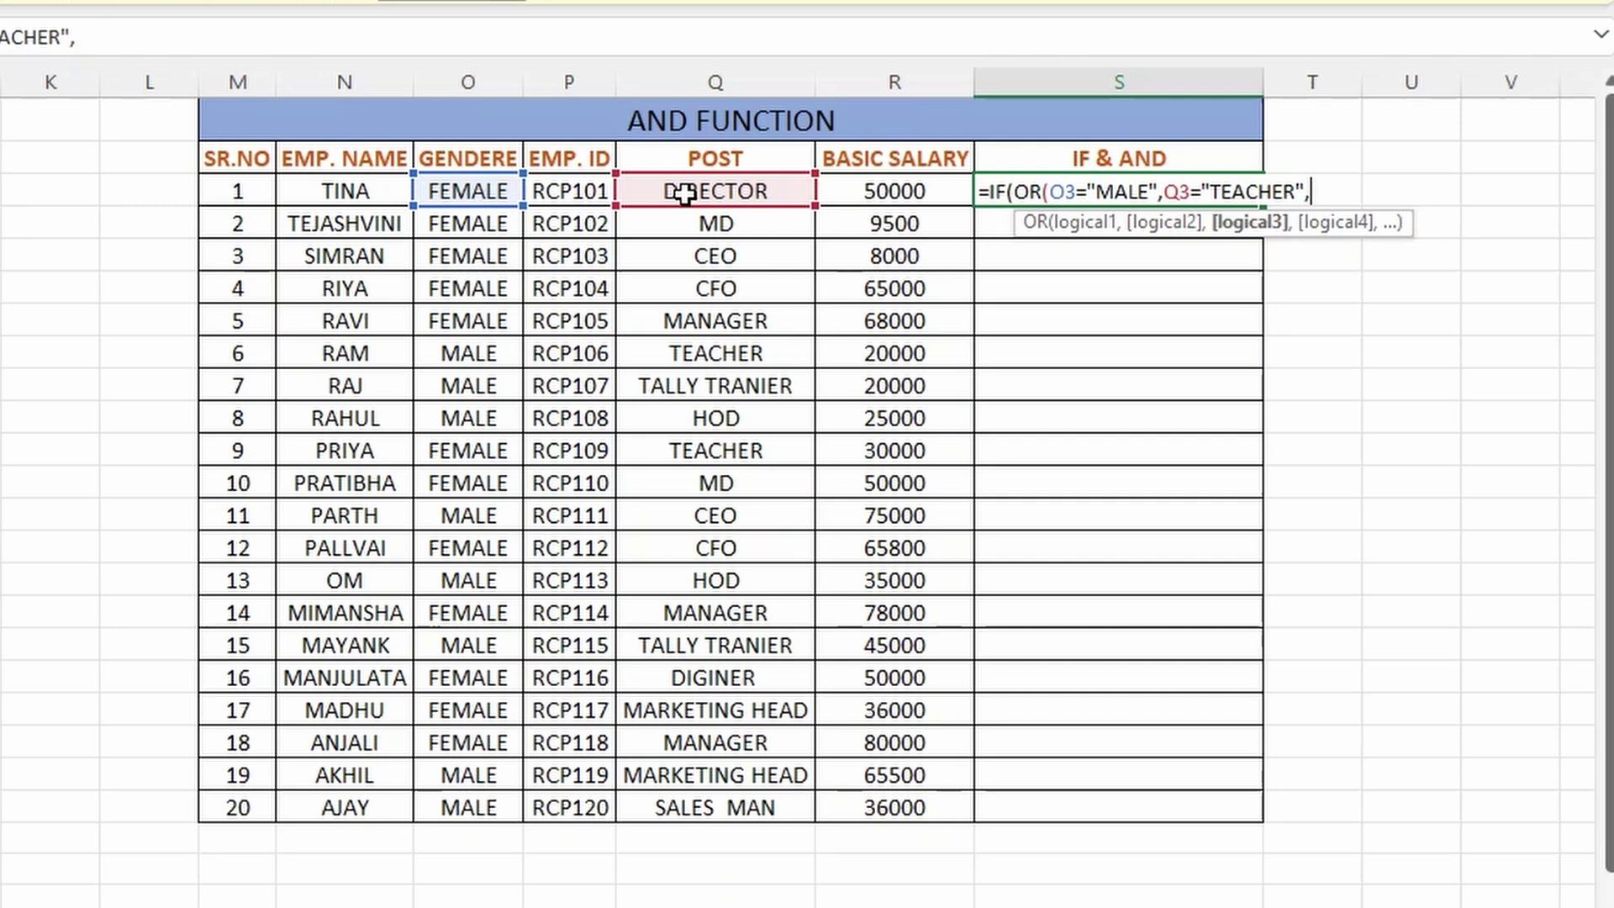
pyautogui.click(912, 191)
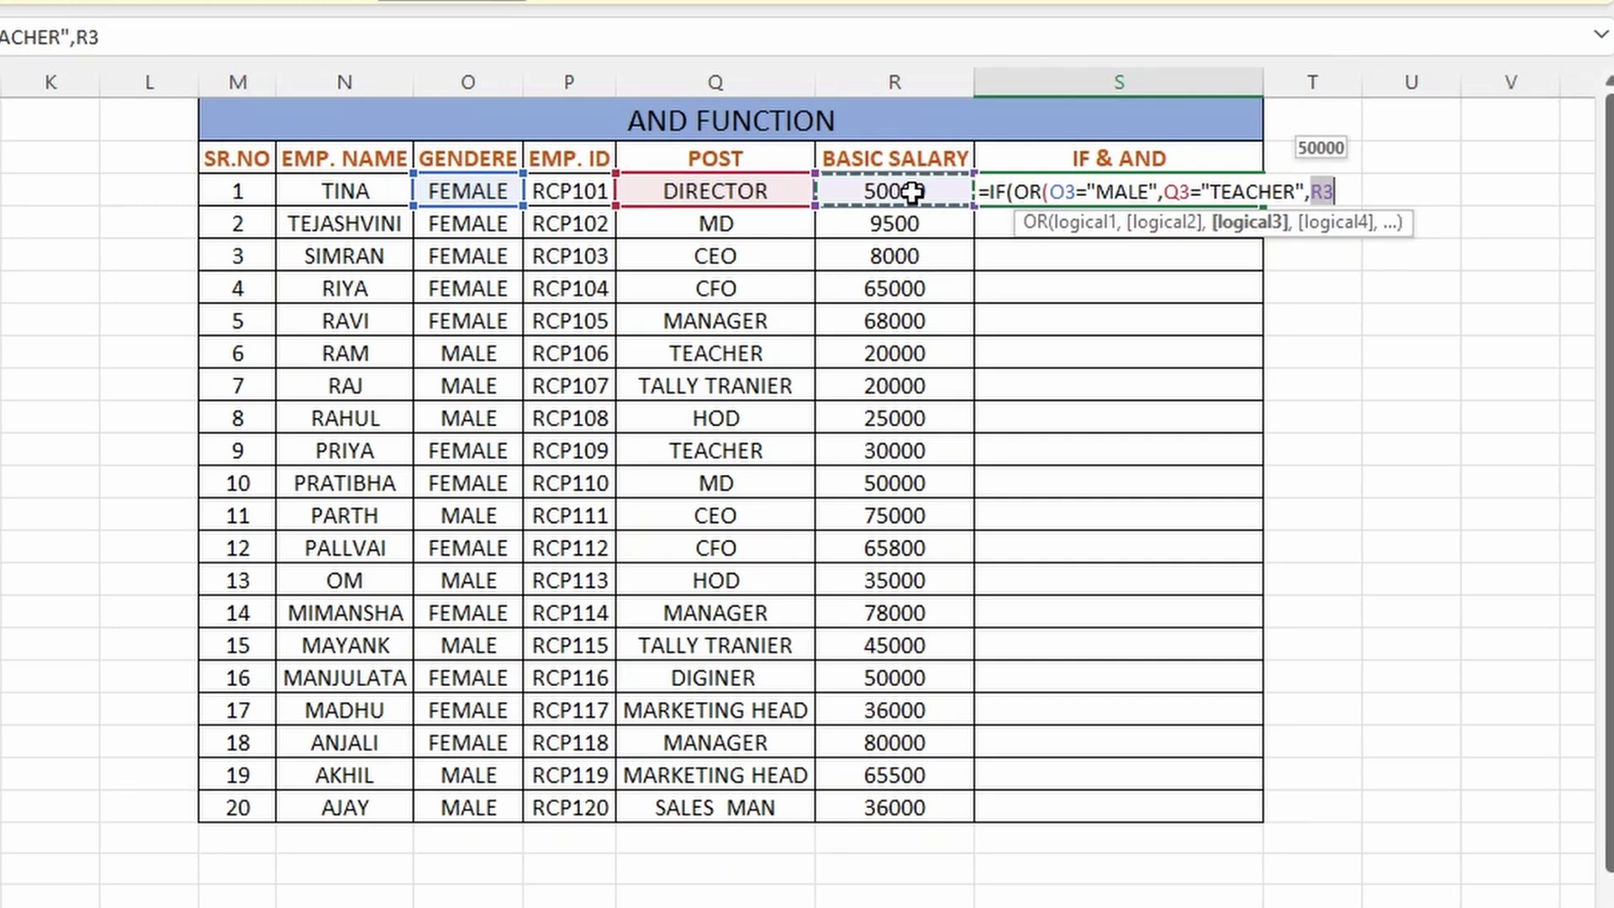
pyautogui.write('>=')
pyautogui.write('50000')
pyautogui.write(')')
pyautogui.write(',')
pyautogui.press('Escape')
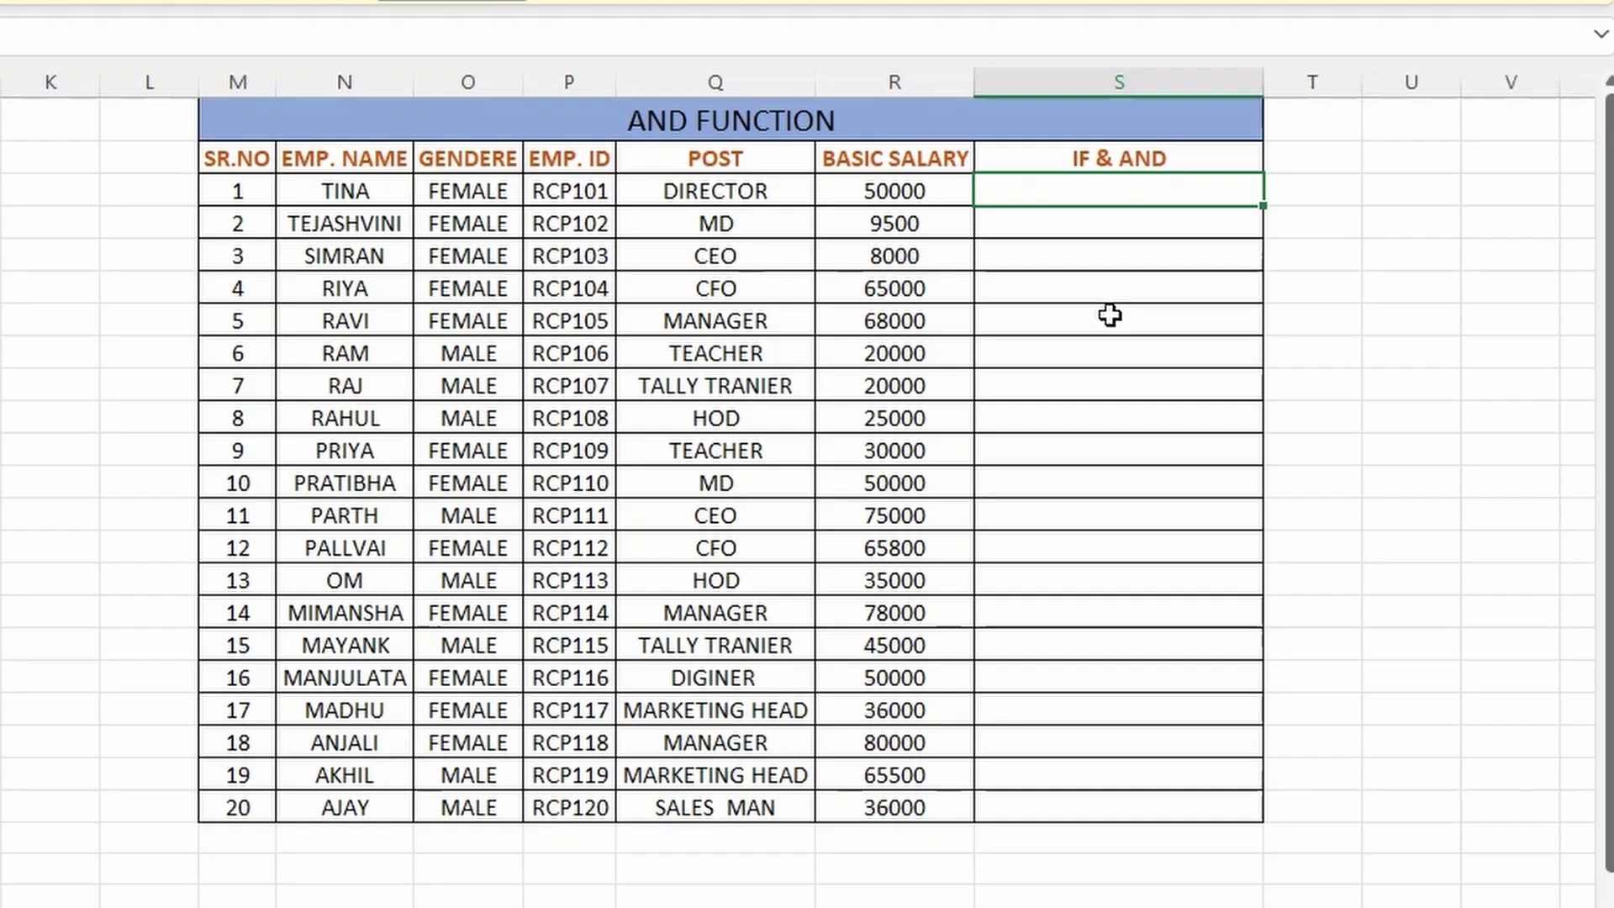
# Step: Begin an IF formula in S3 with the logical test AND(O3="FEMALE",Q3="TEACHER",R3>=50000)
pyautogui.write('=IF(')
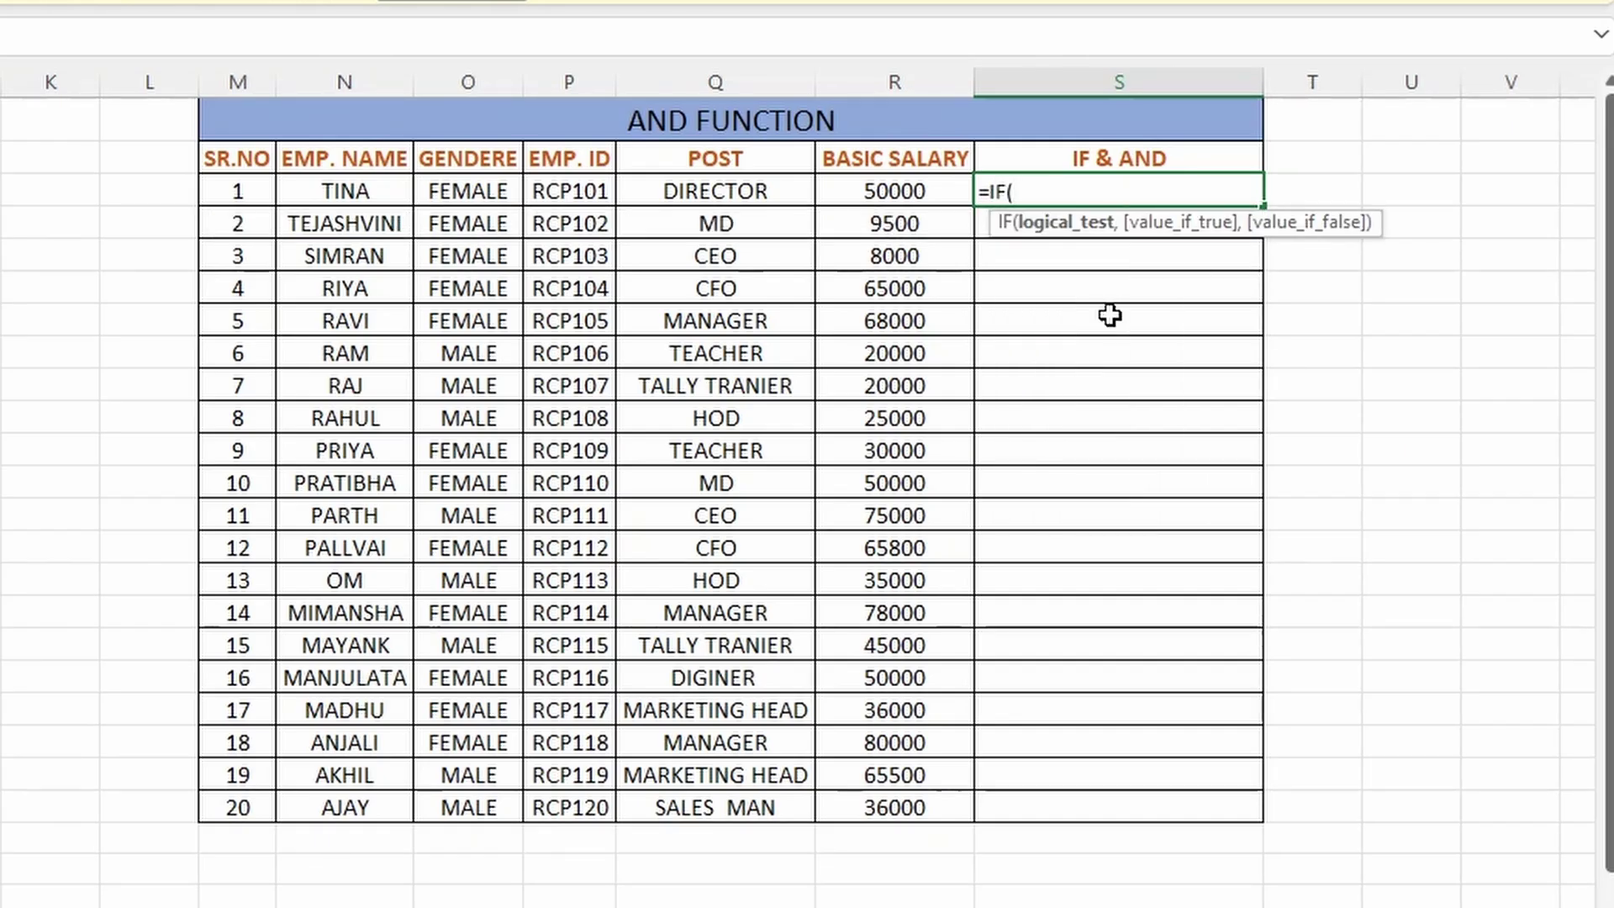
pyautogui.write('AND(')
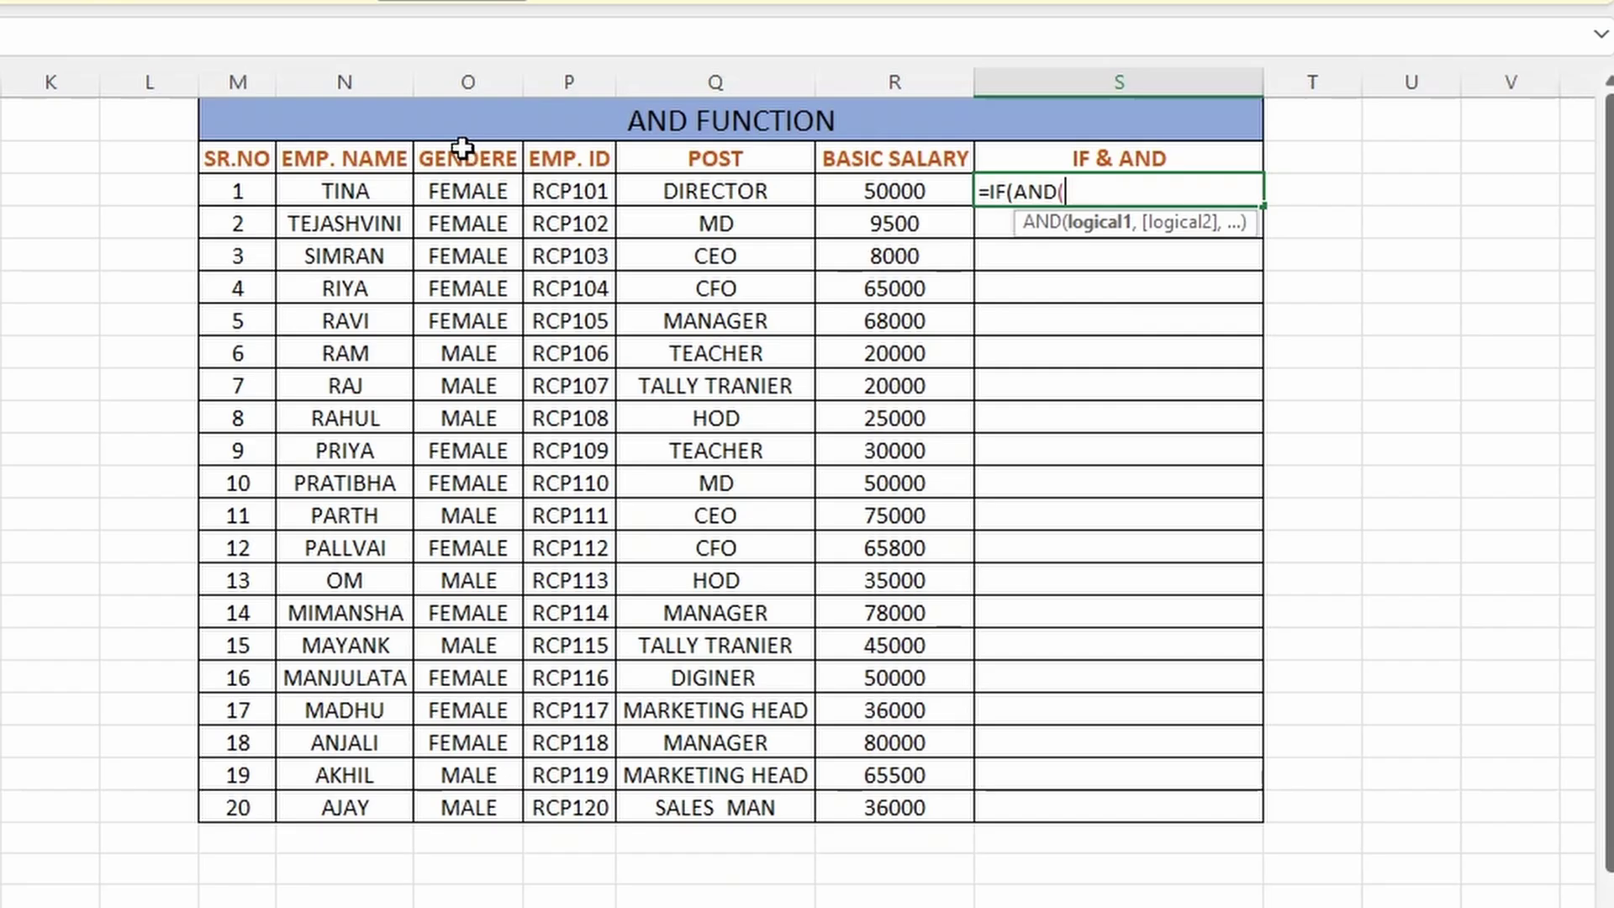
pyautogui.click(448, 192)
pyautogui.write('=')
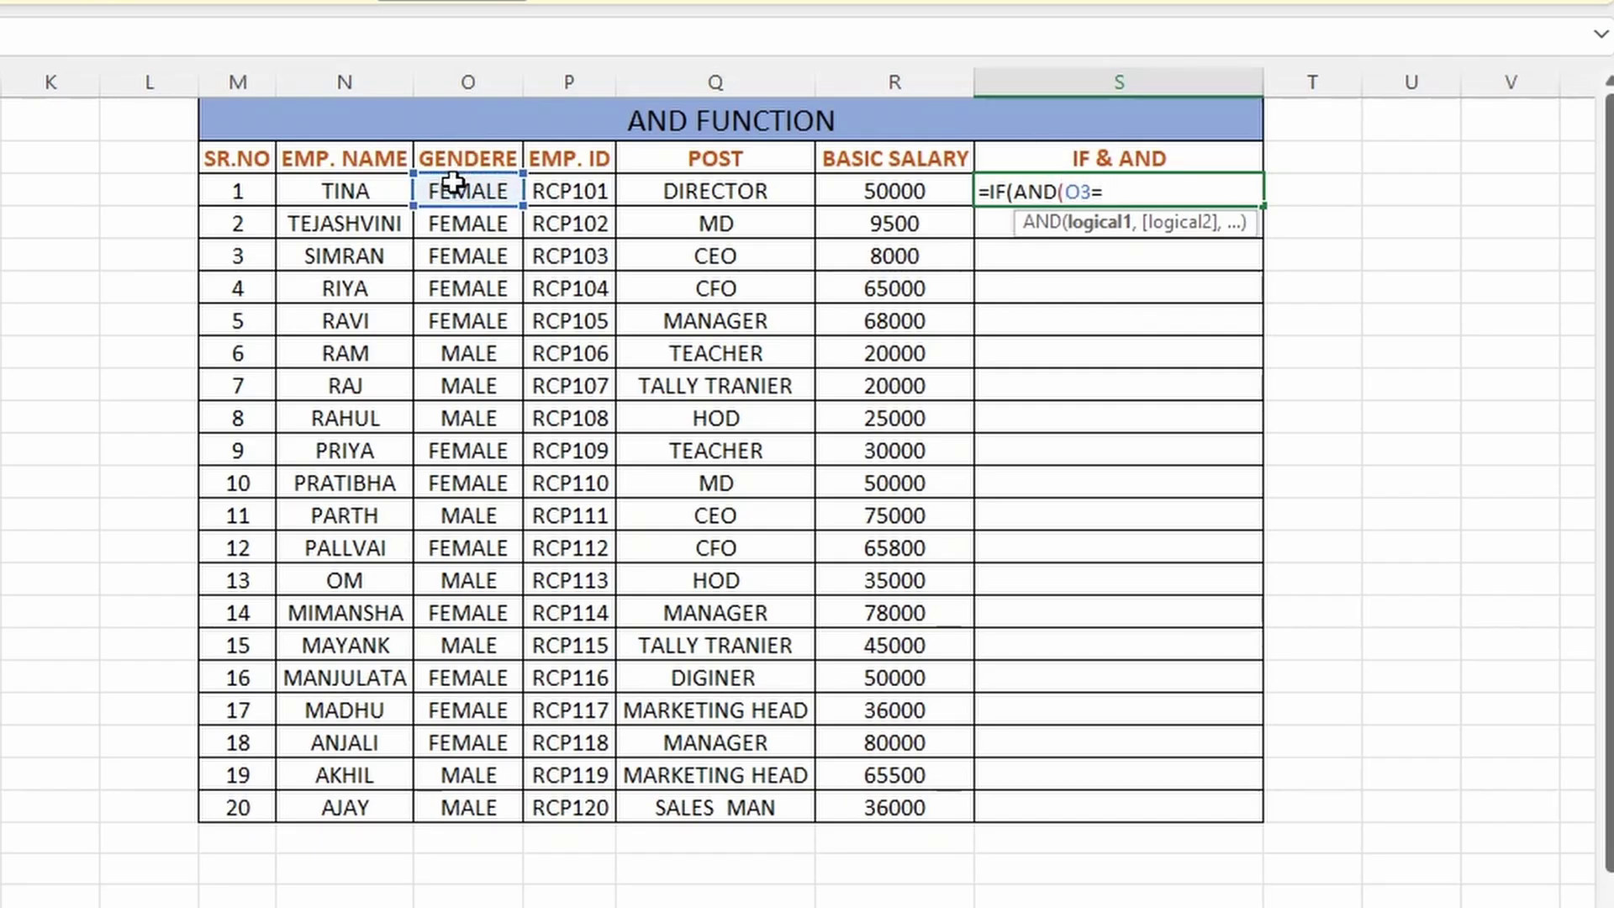
pyautogui.write('"FEMALE",')
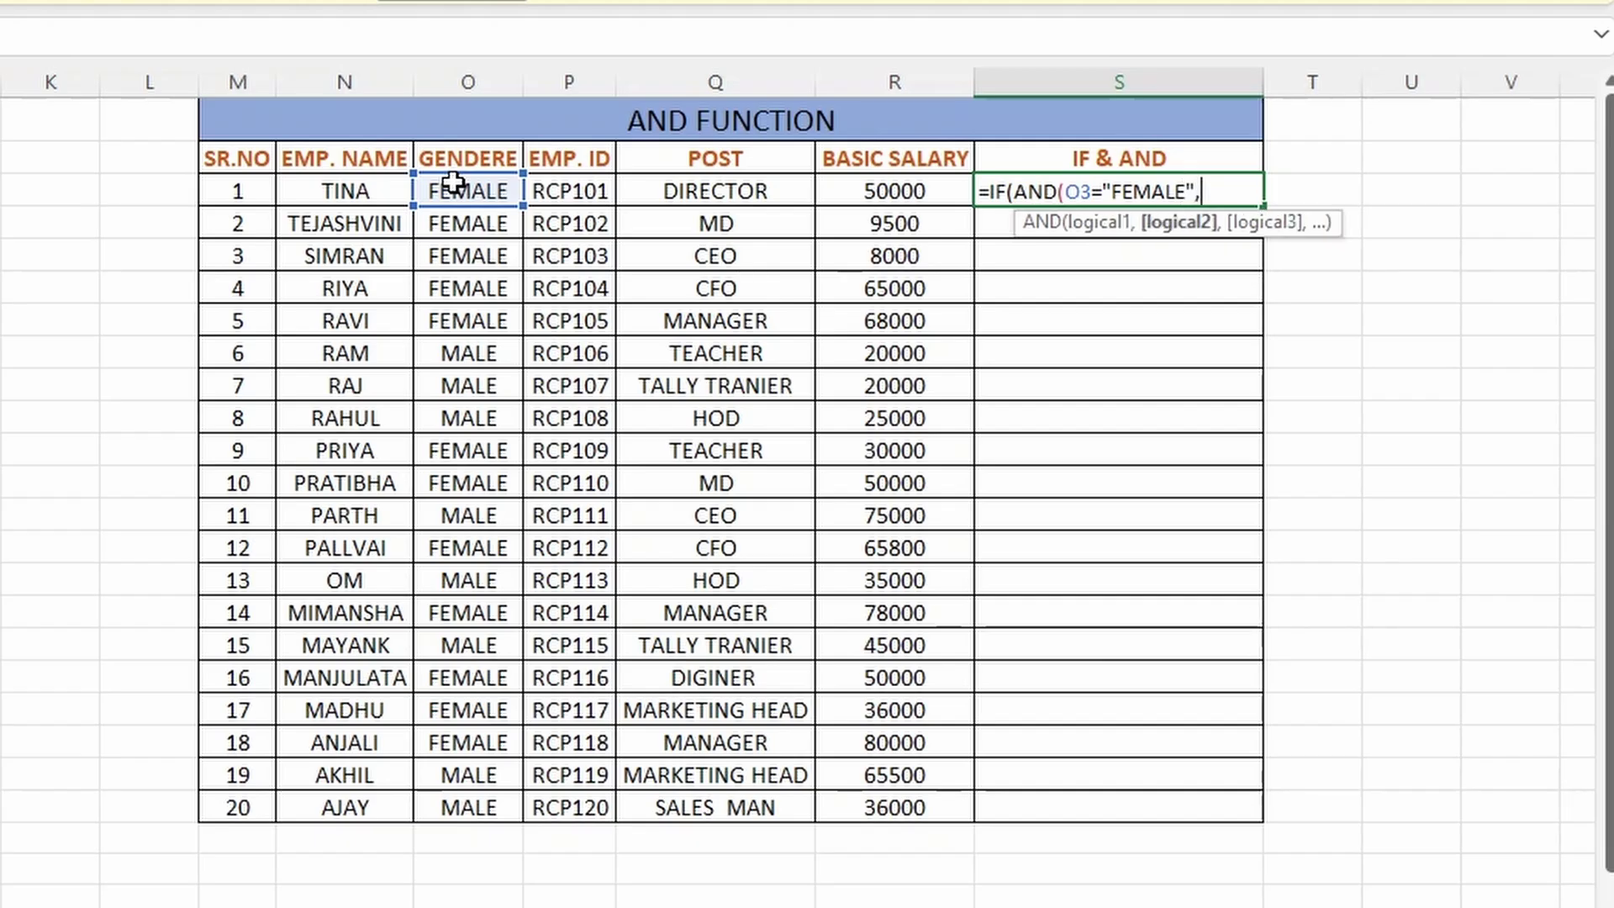
pyautogui.click(696, 187)
pyautogui.write('="')
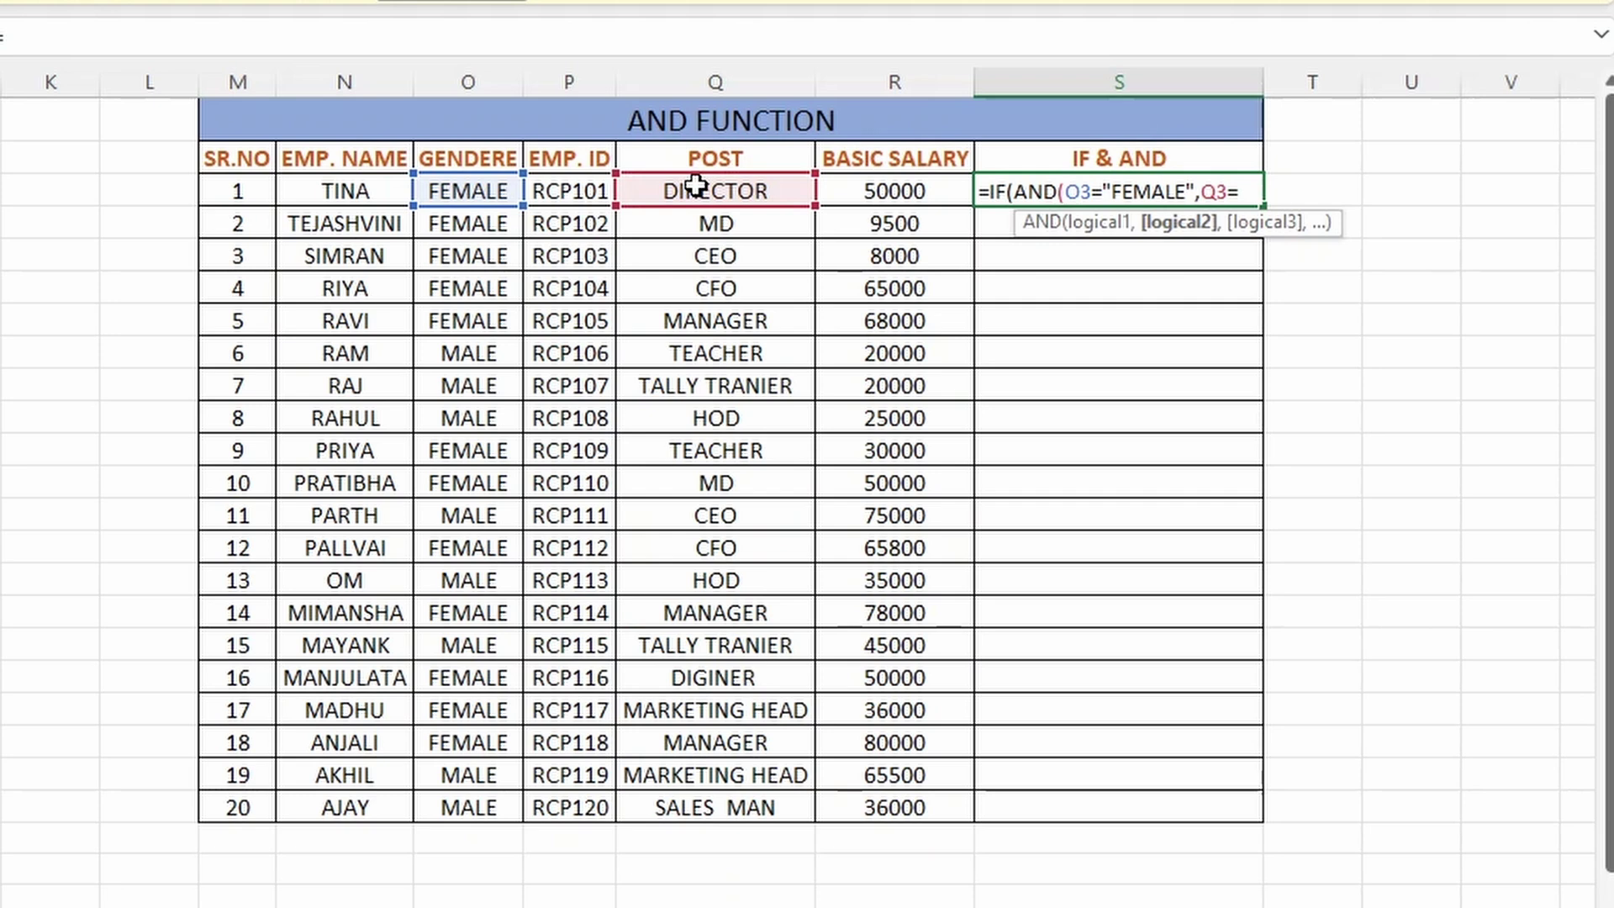
pyautogui.write('TE')
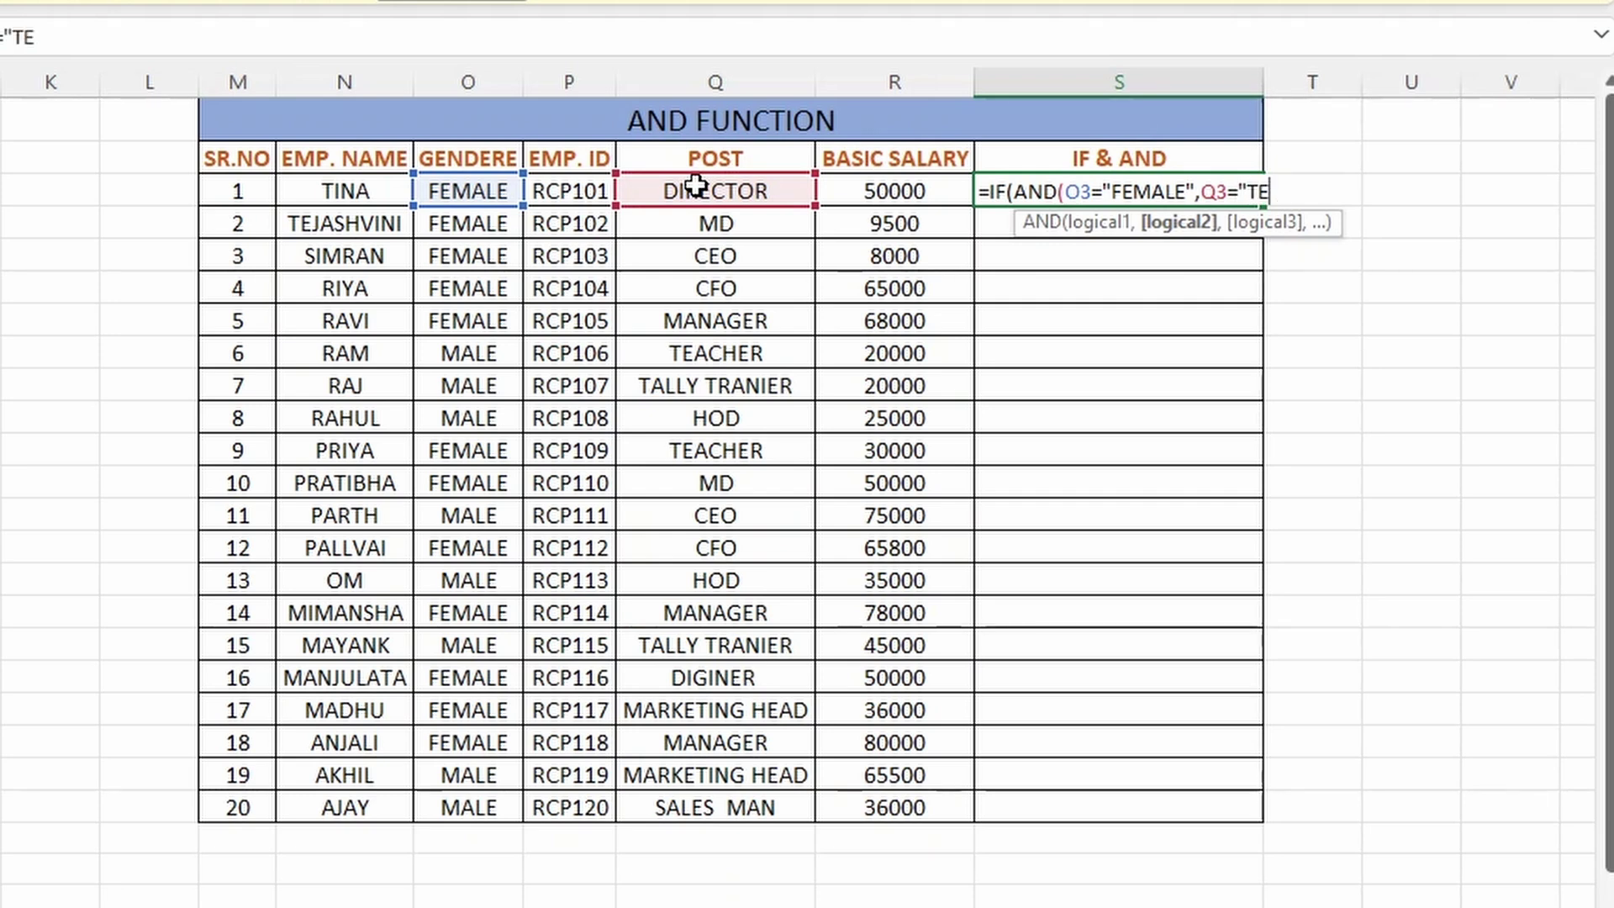
pyautogui.write('ACHER",')
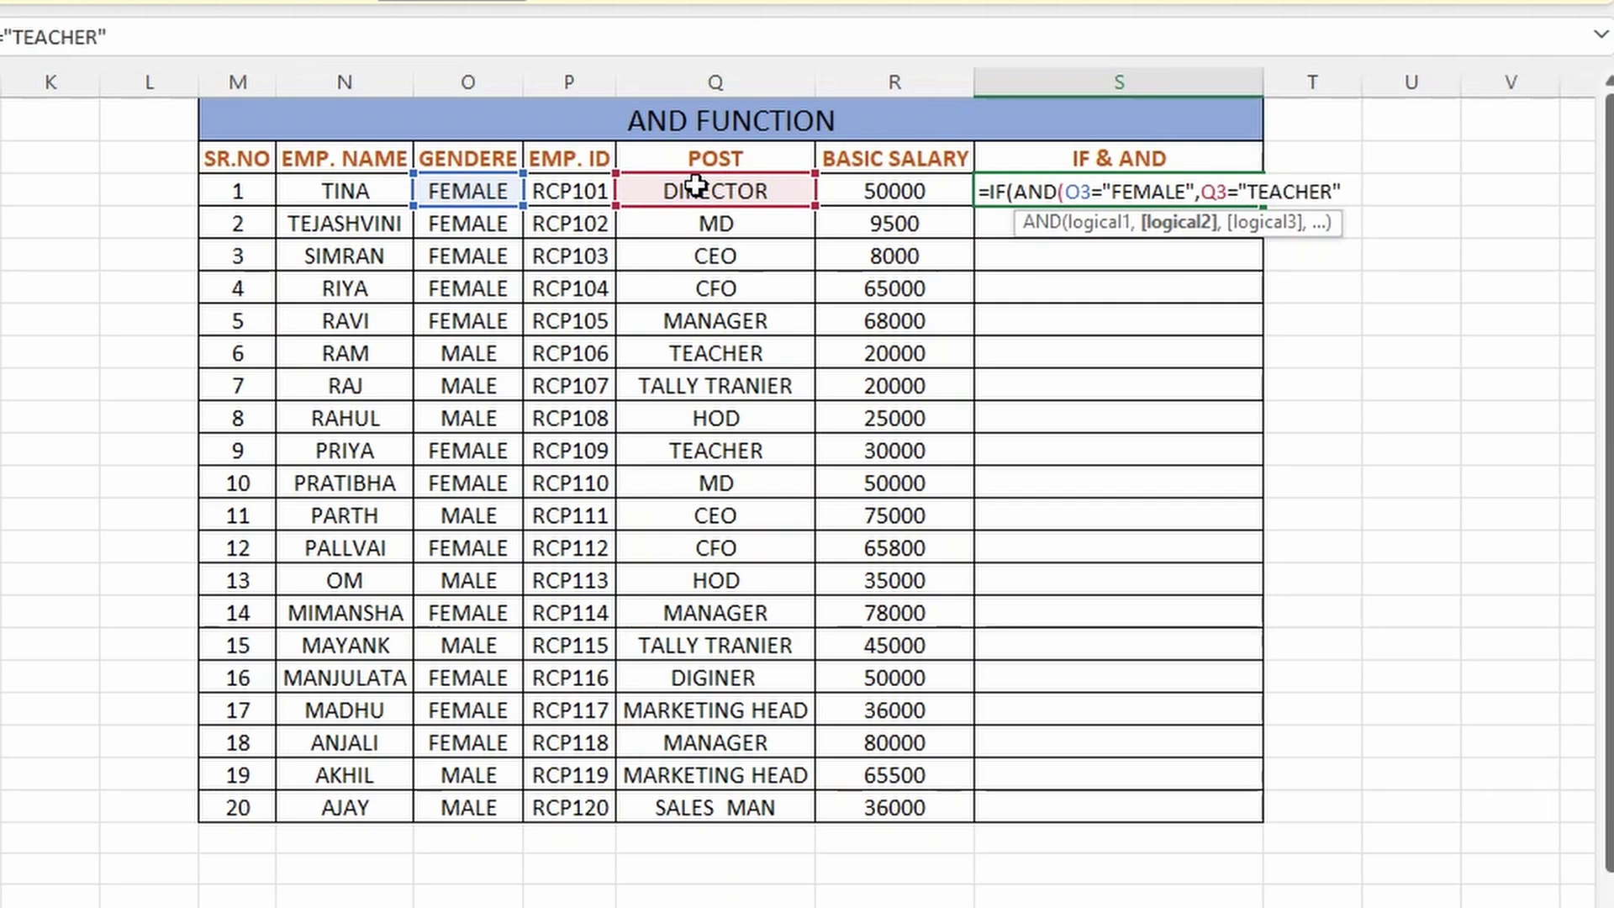
pyautogui.click(879, 193)
pyautogui.write('>=')
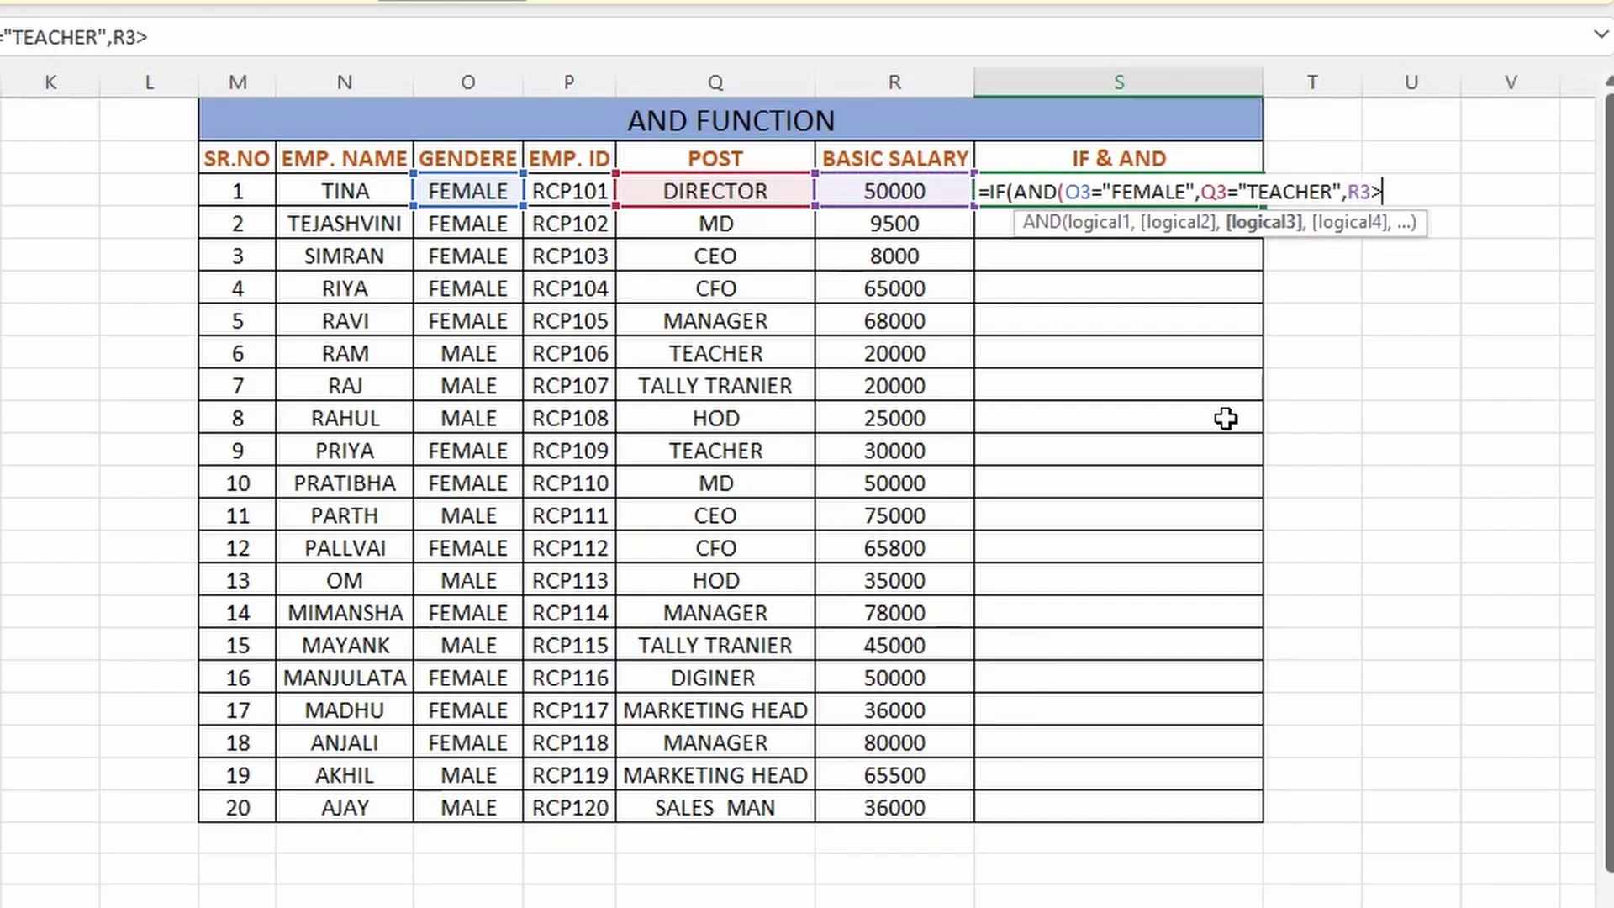
pyautogui.write('500')
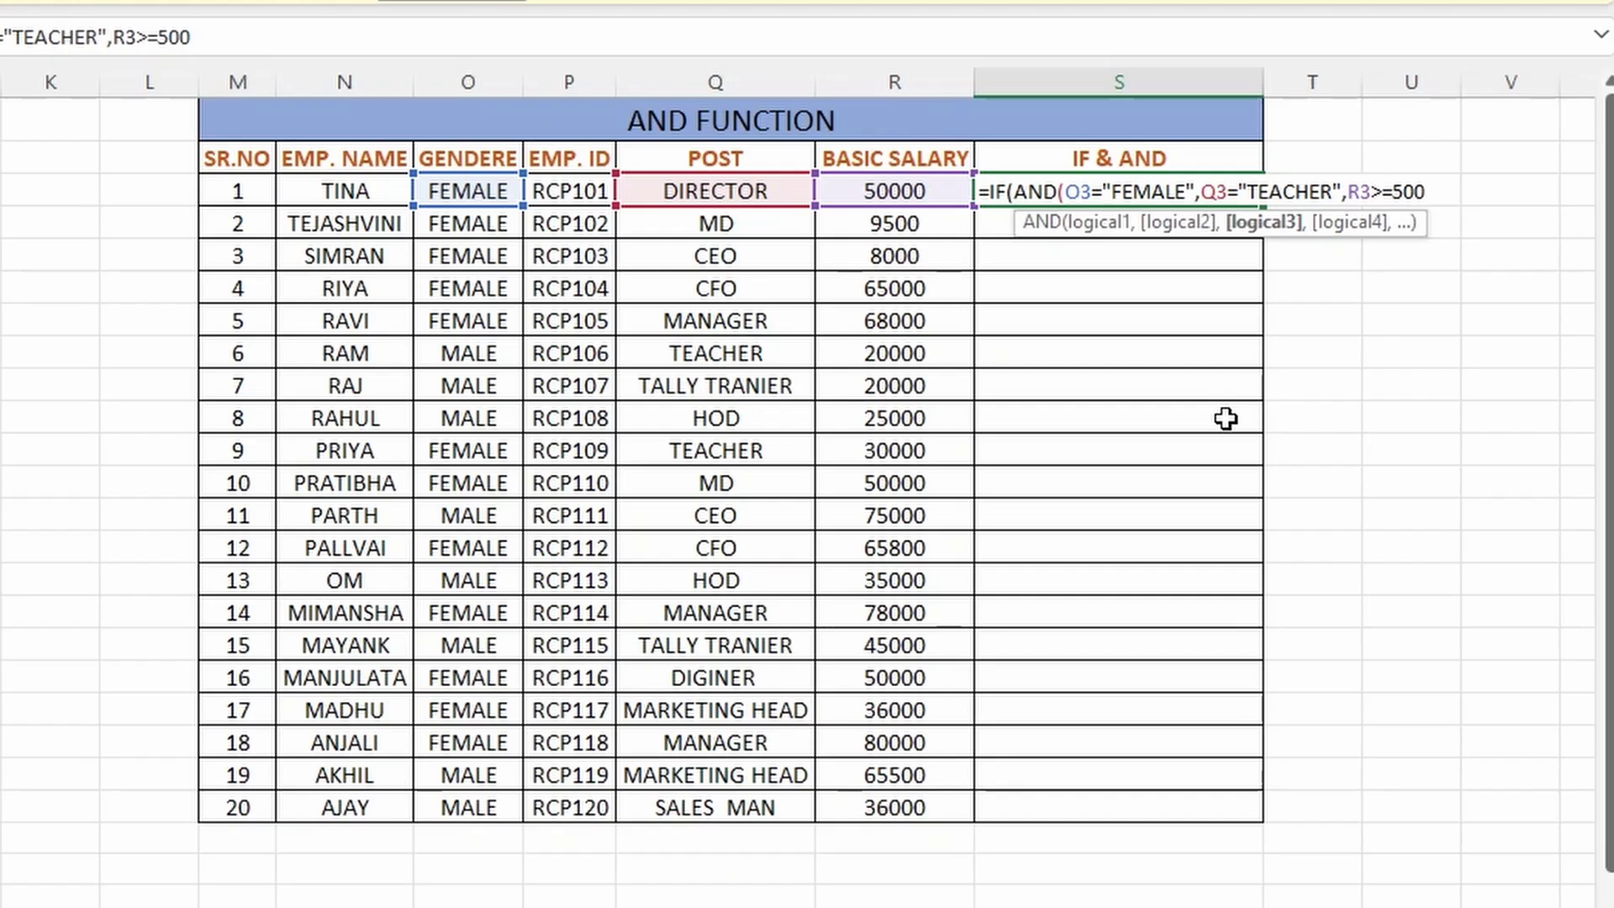
pyautogui.write('00)')
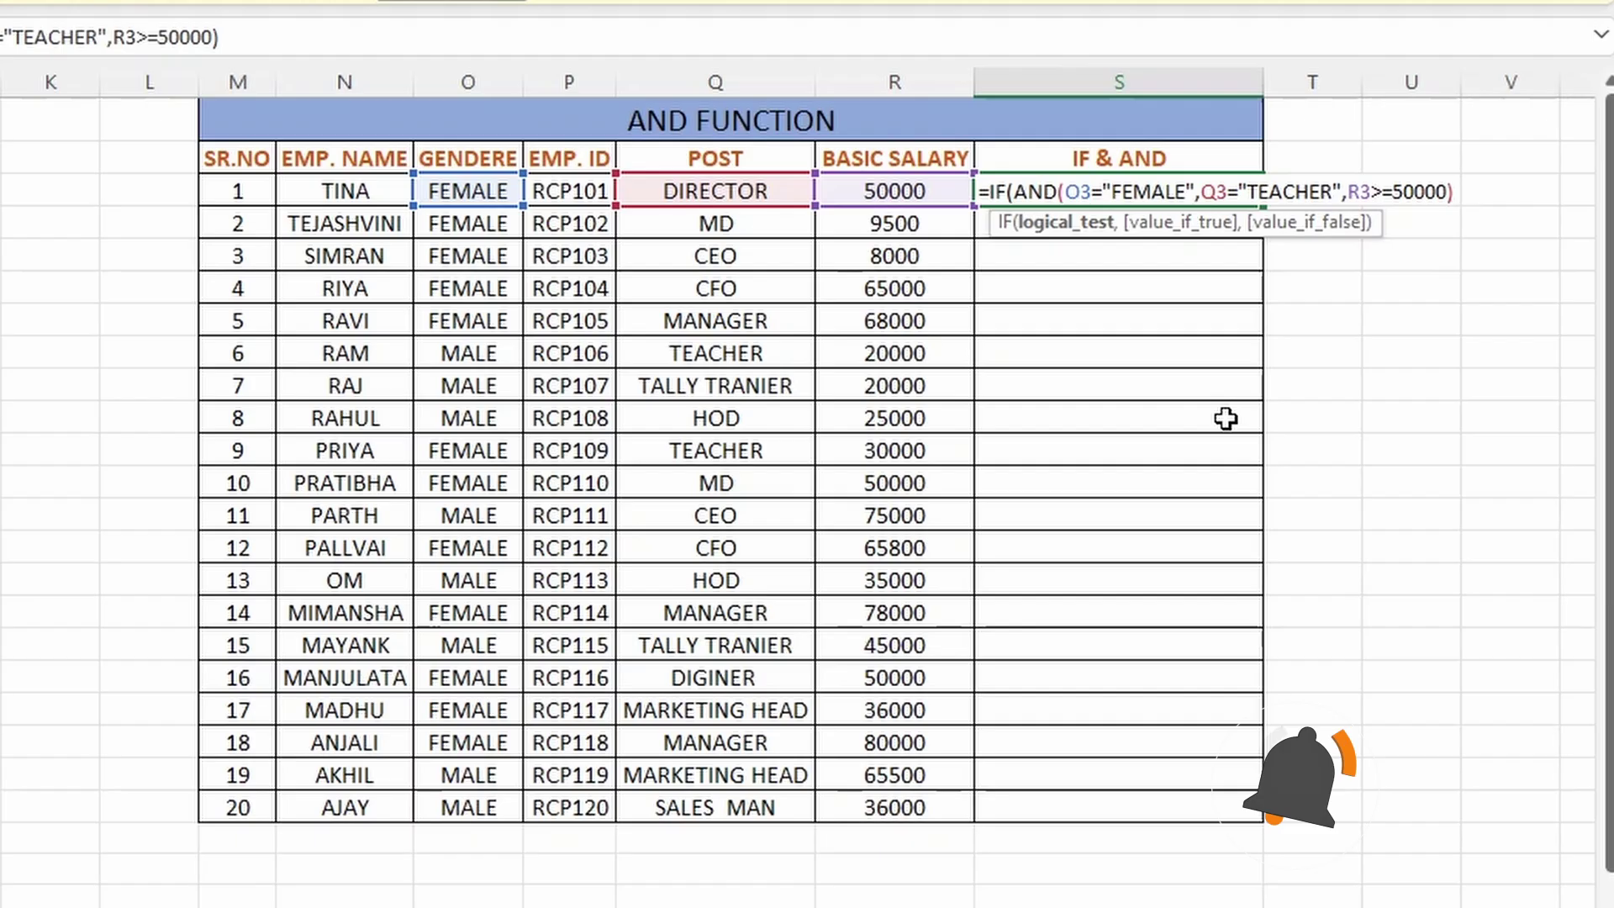
# Step: Complete the S3 formula with R3*15% if true and "NO BONUS" if false, and fill it down to S22
pyautogui.write(',')
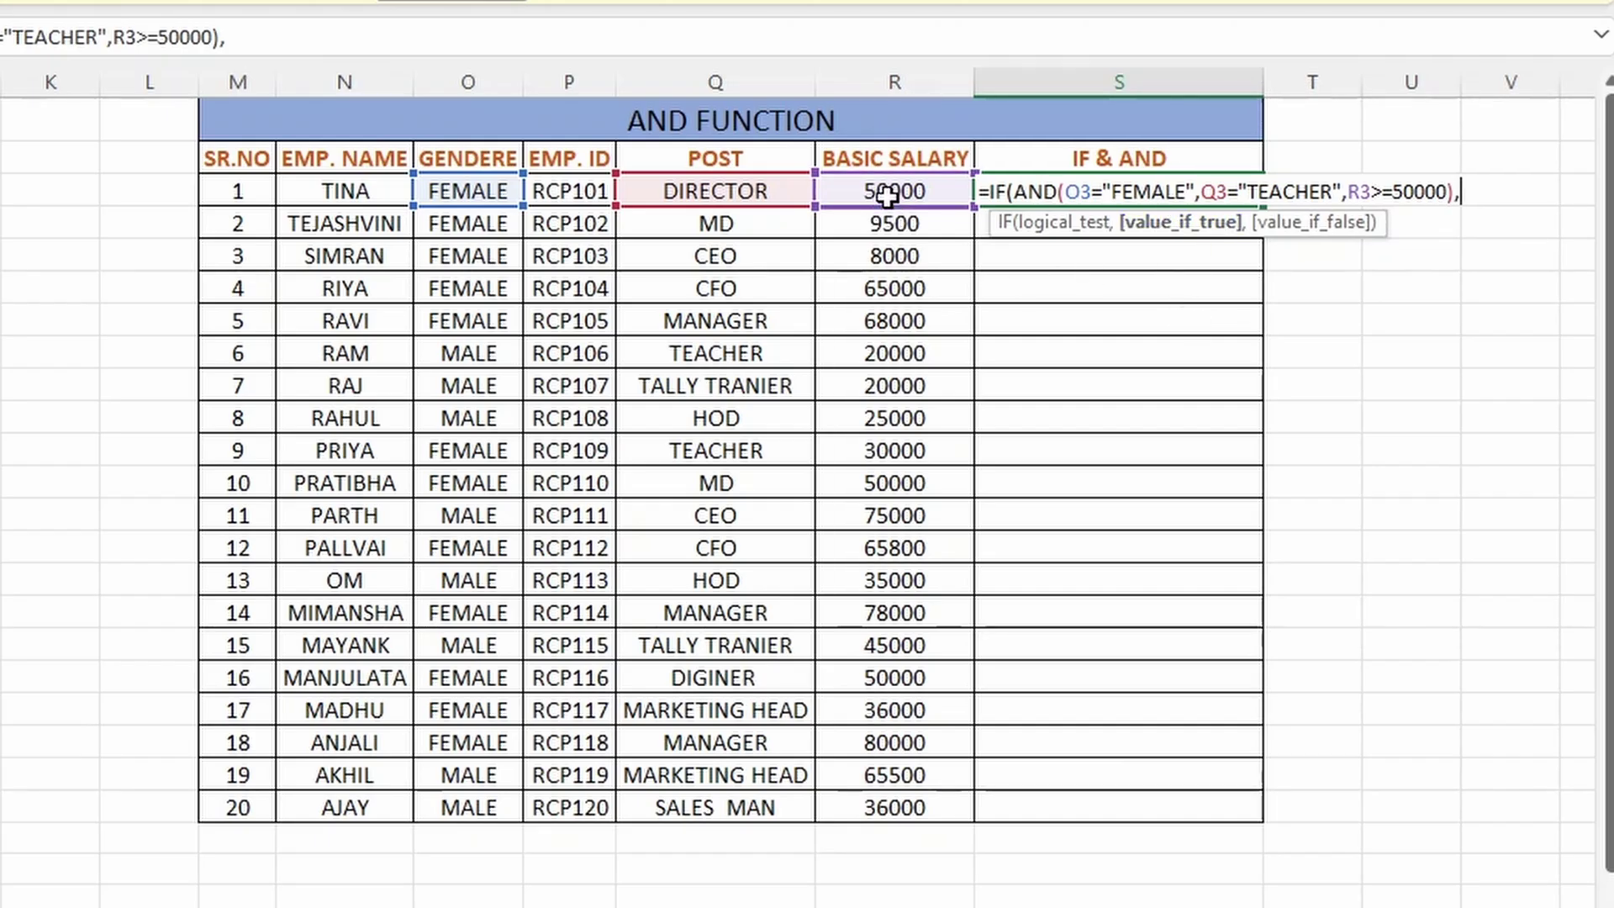
pyautogui.click(888, 192)
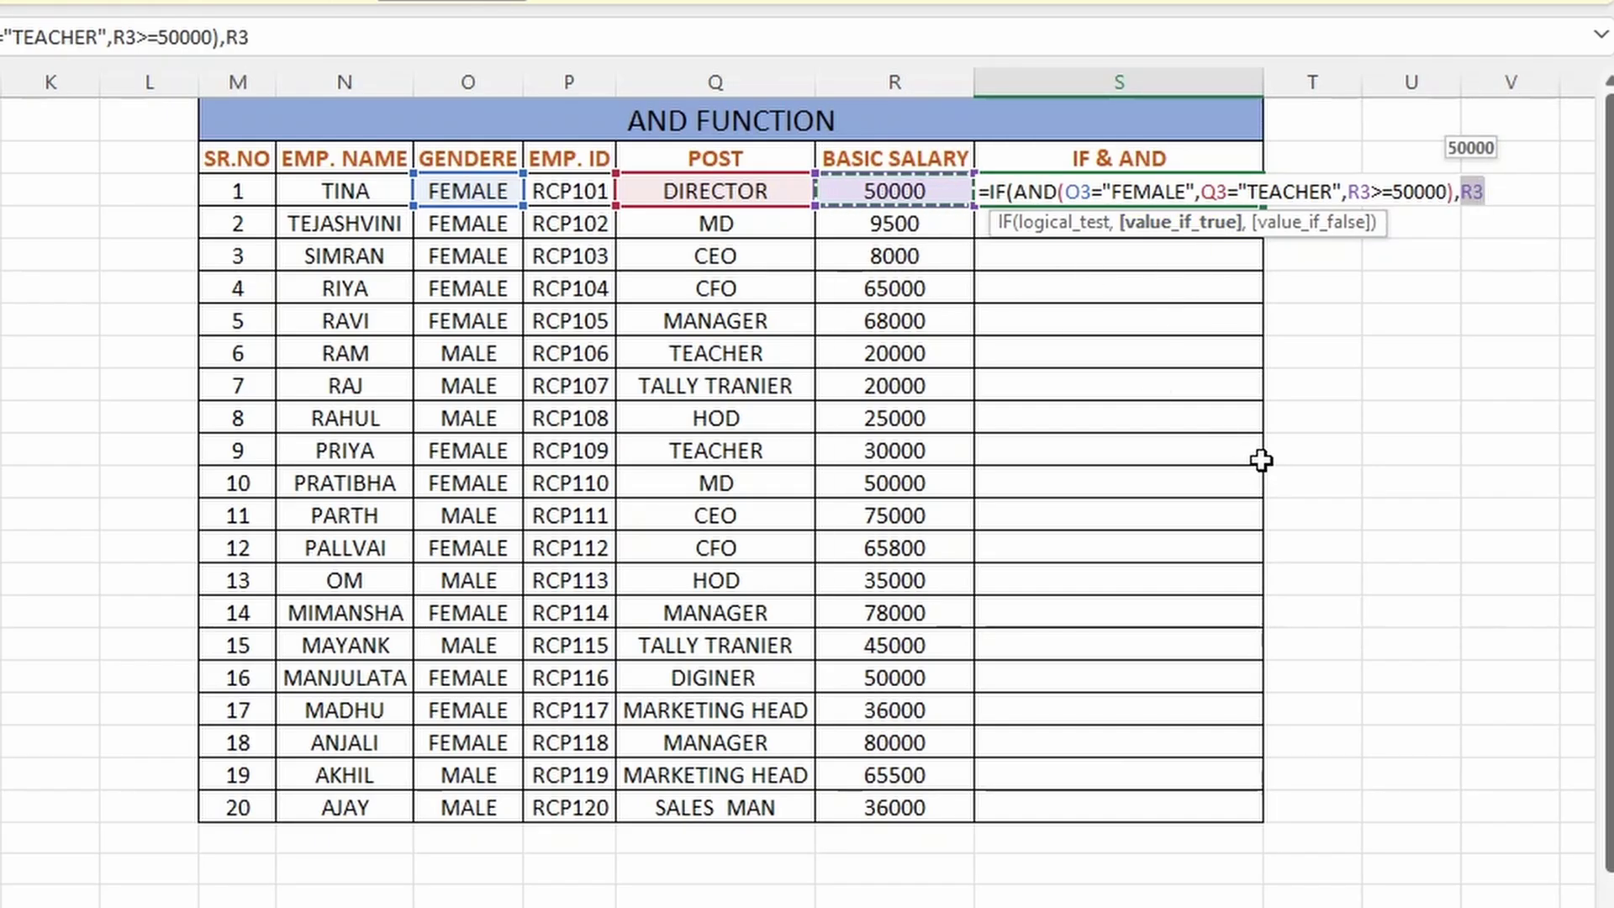
pyautogui.write('*')
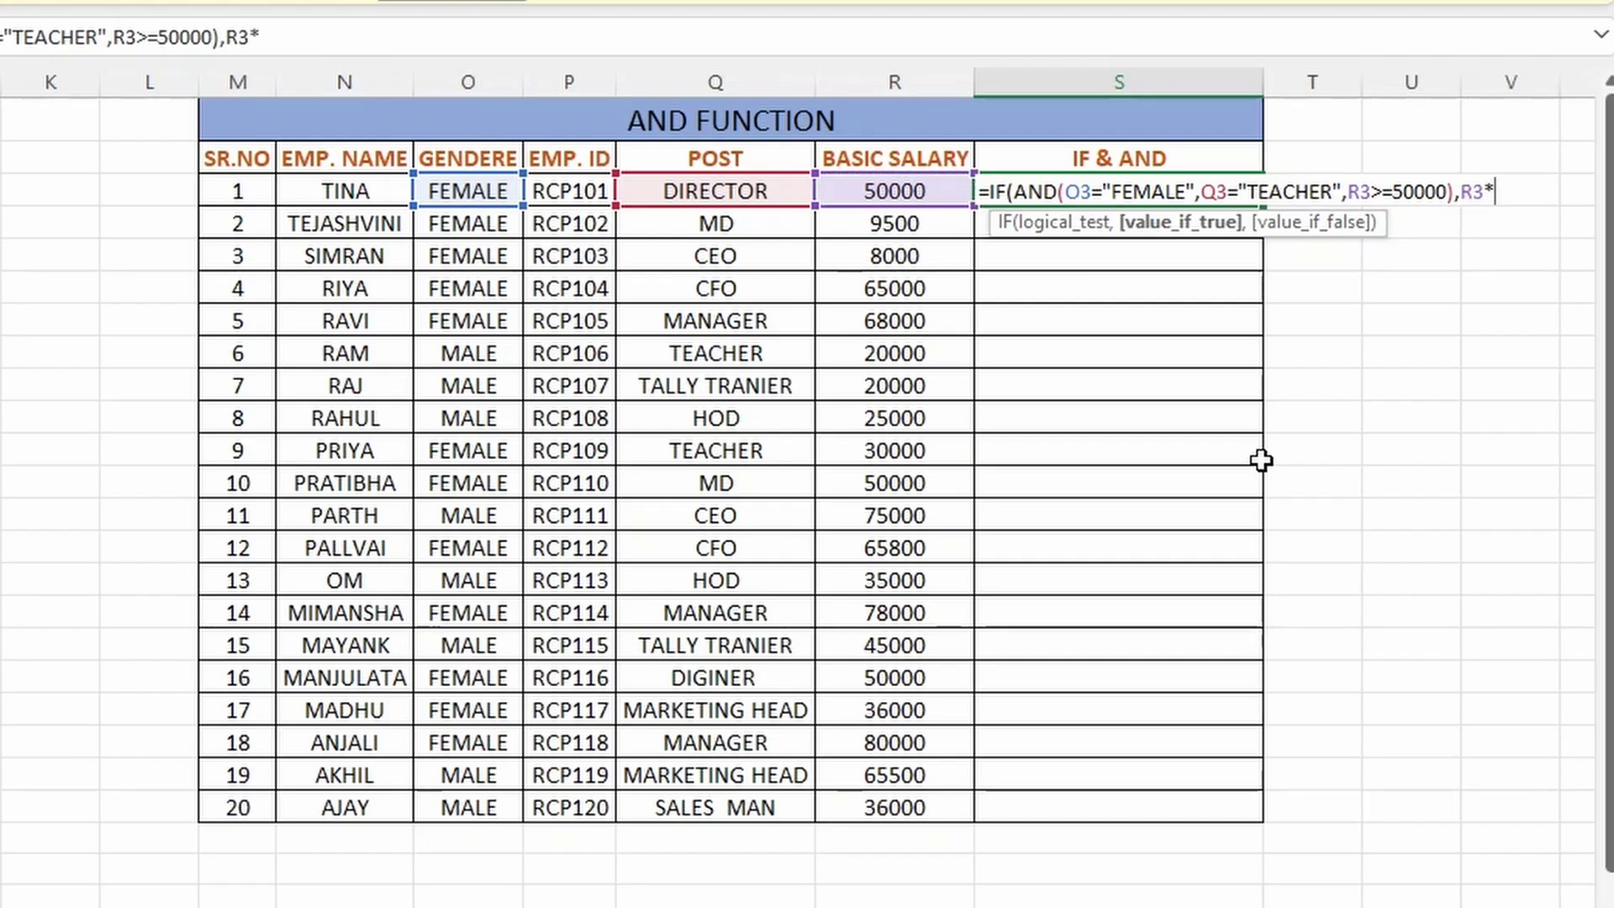
pyautogui.write('15%')
pyautogui.write(',')
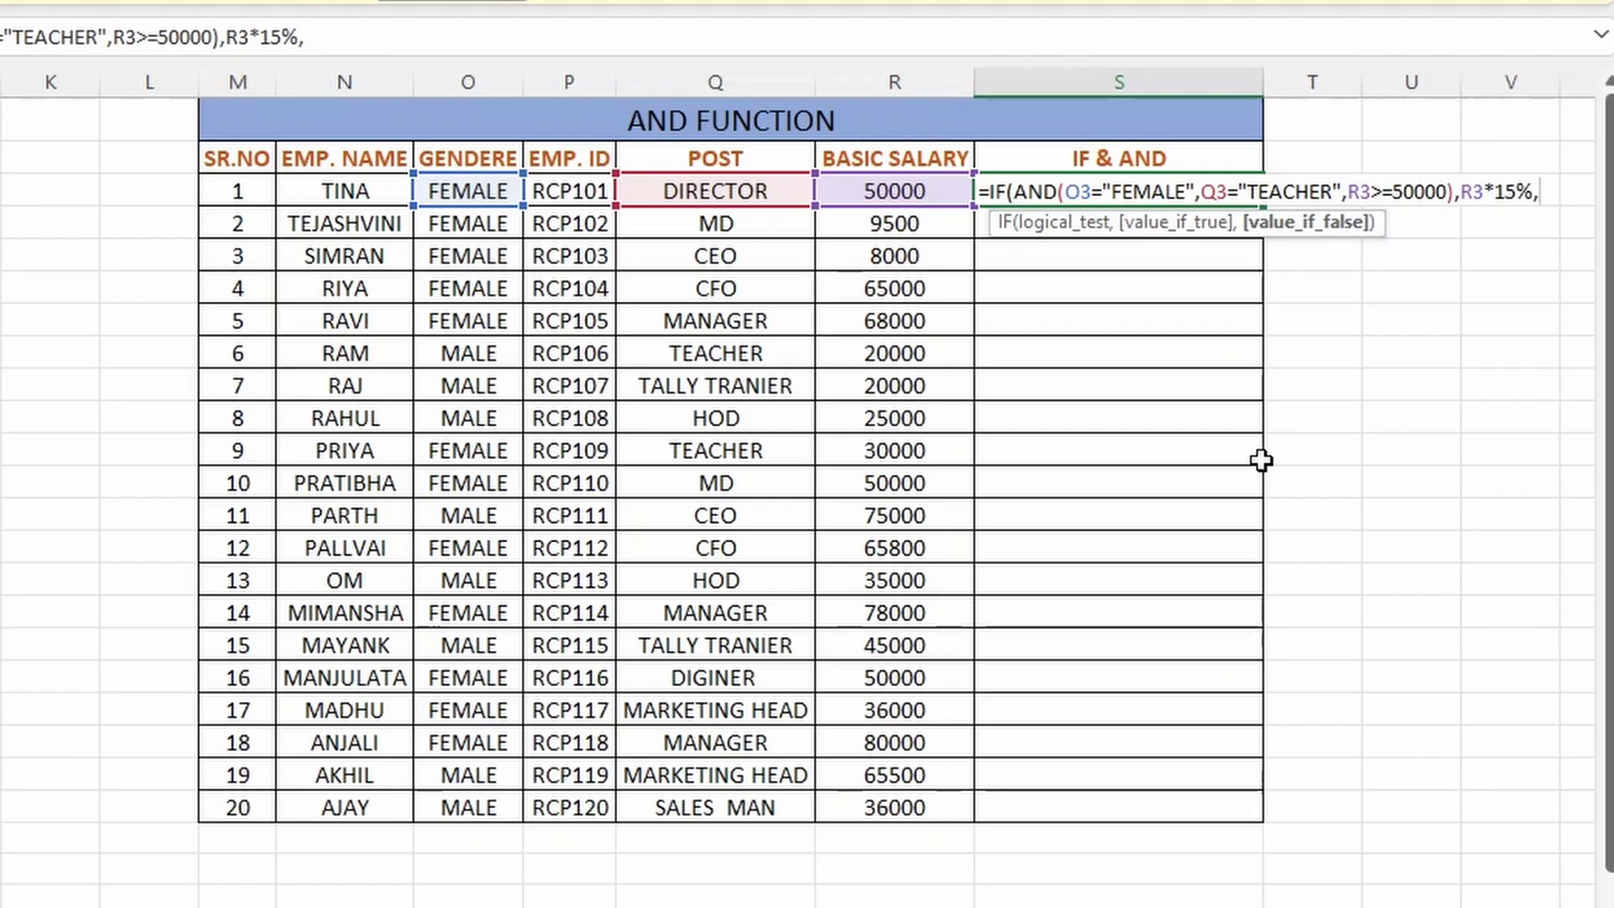
pyautogui.write('"NO')
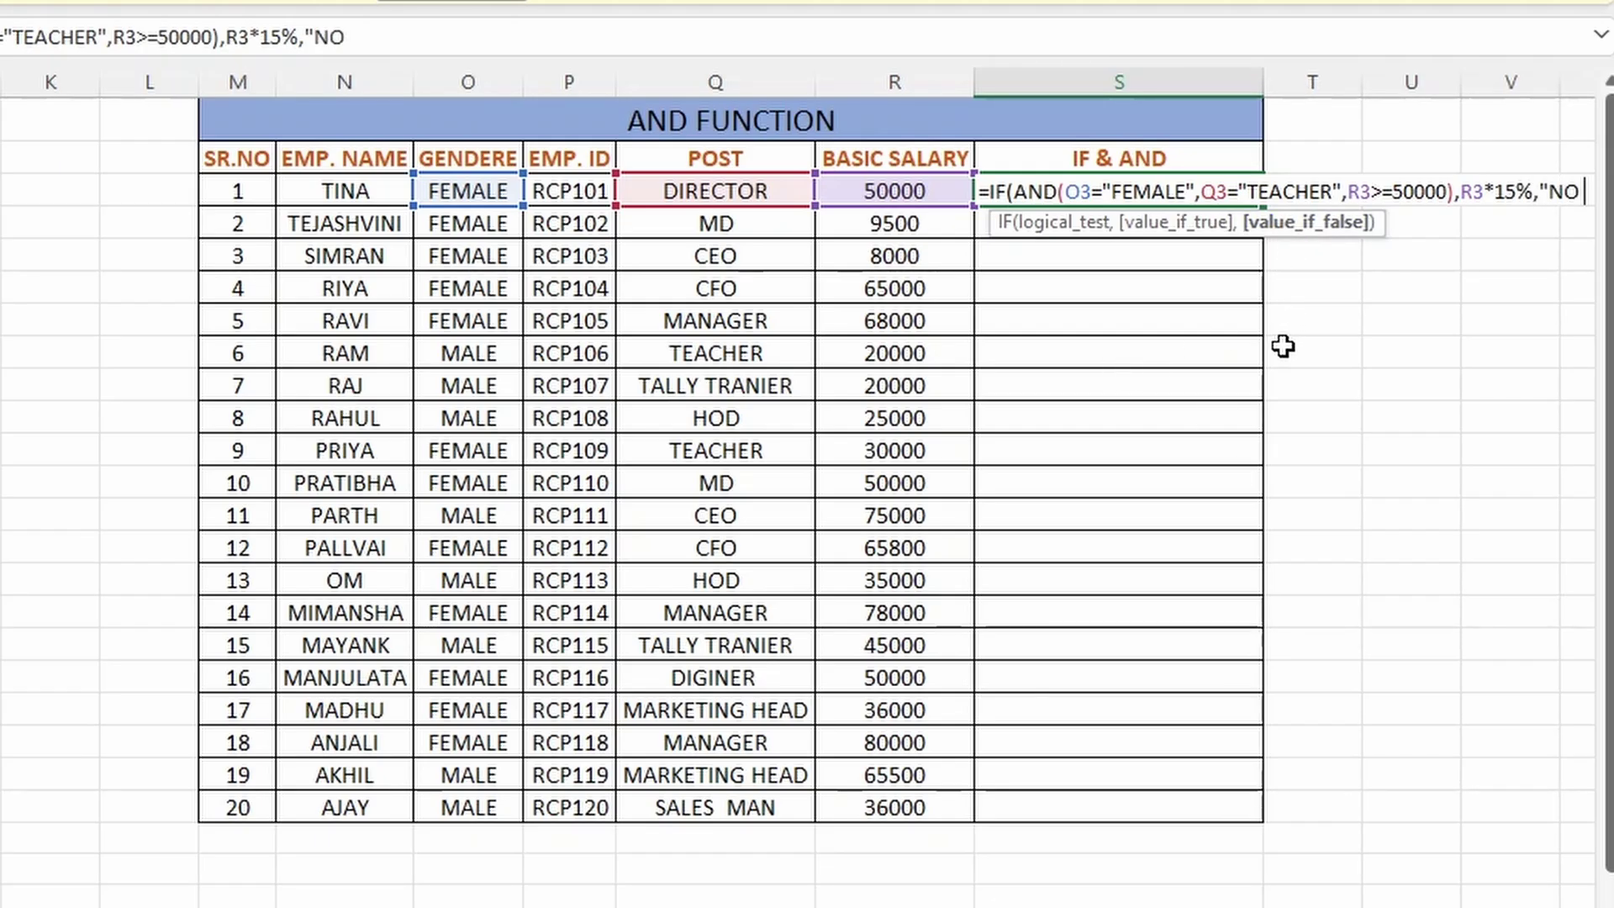
pyautogui.write(' BONU')
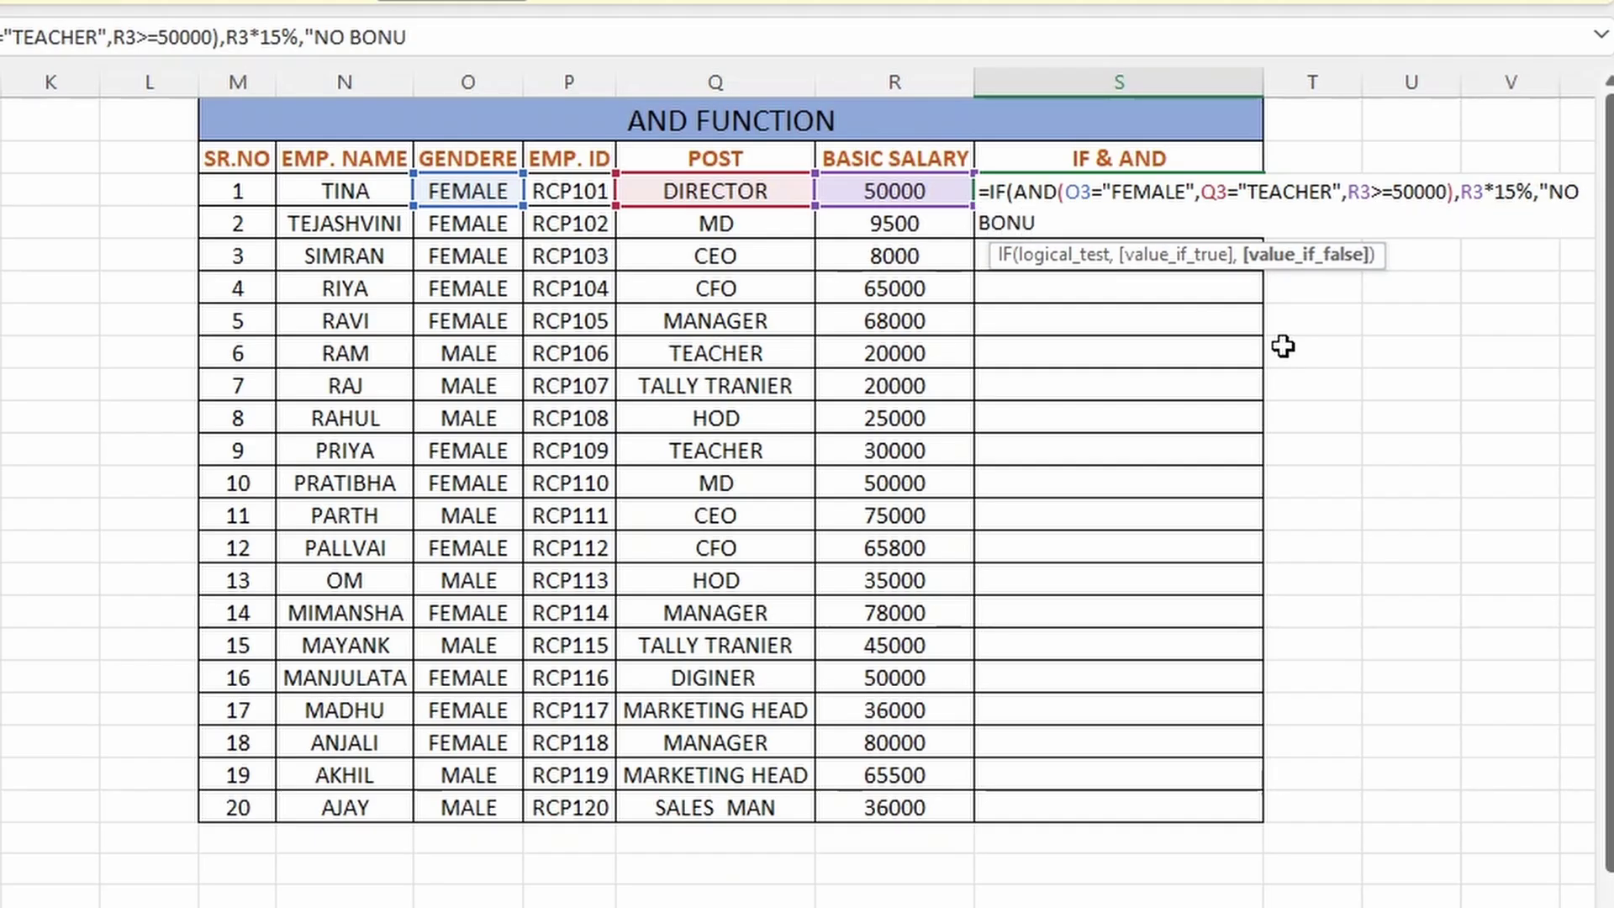
pyautogui.write('S")')
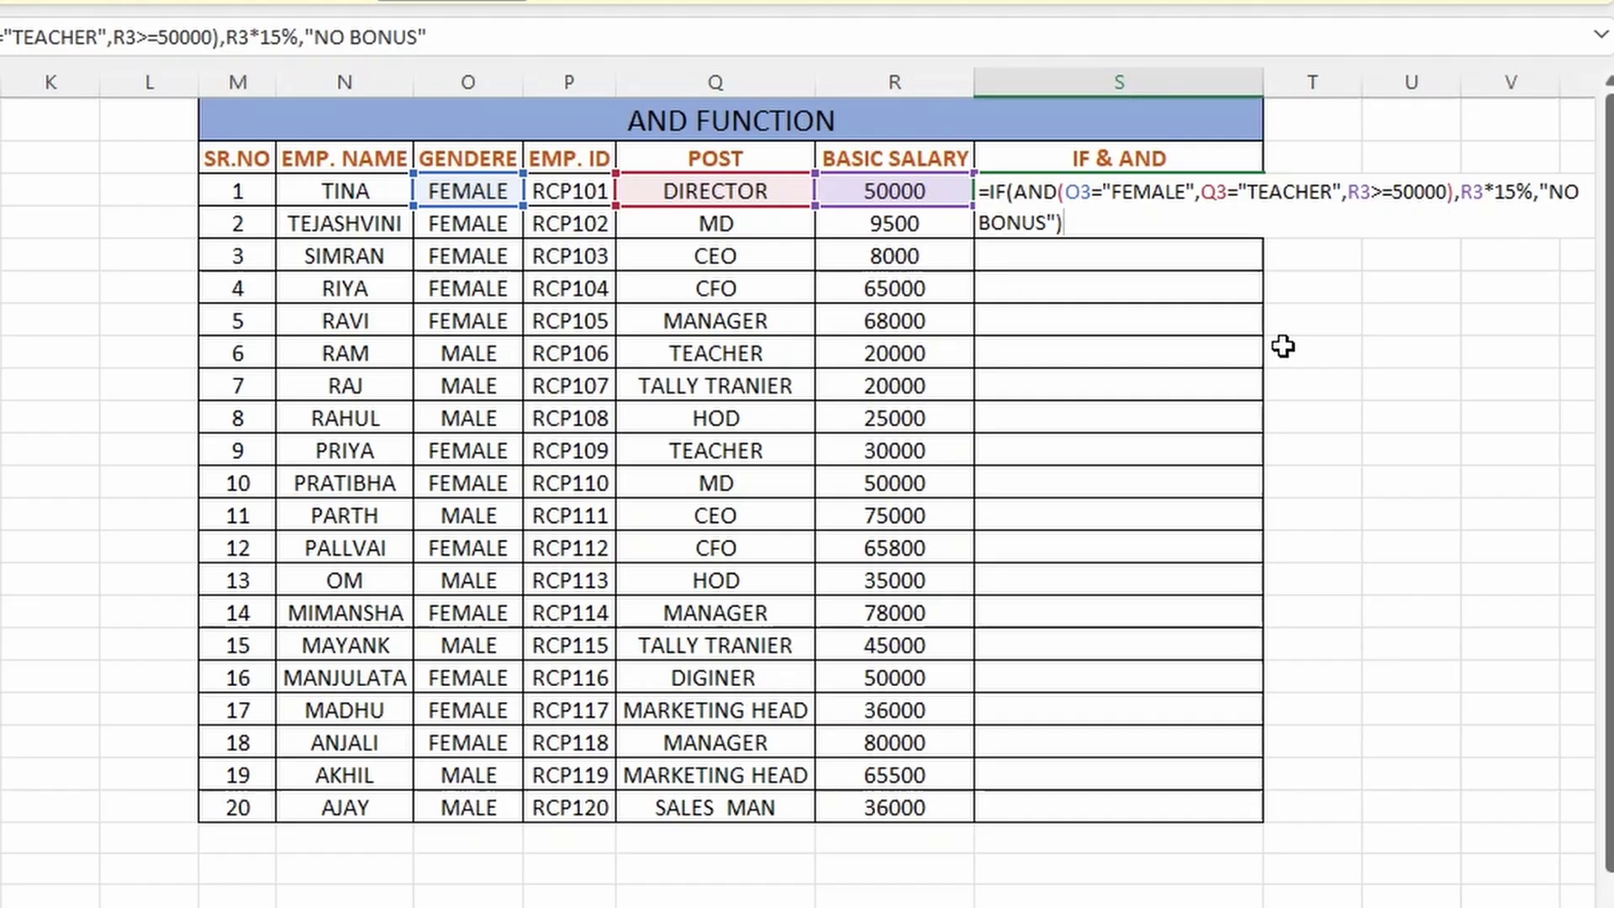
pyautogui.press('Return')
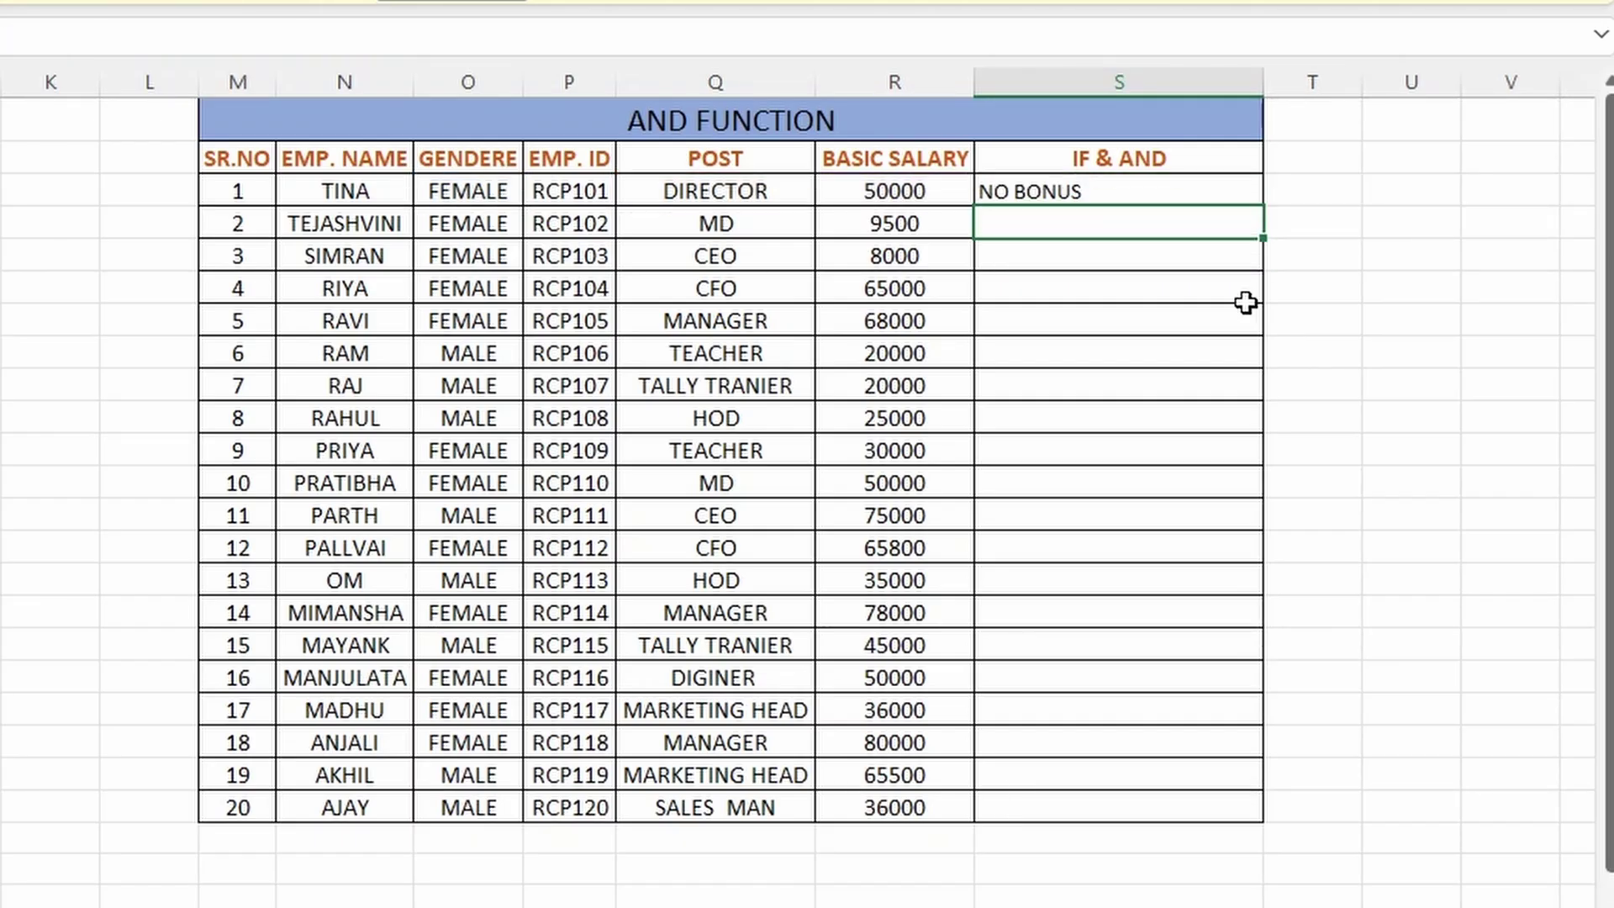
pyautogui.click(1244, 192)
pyautogui.doubleClick(1262, 206)
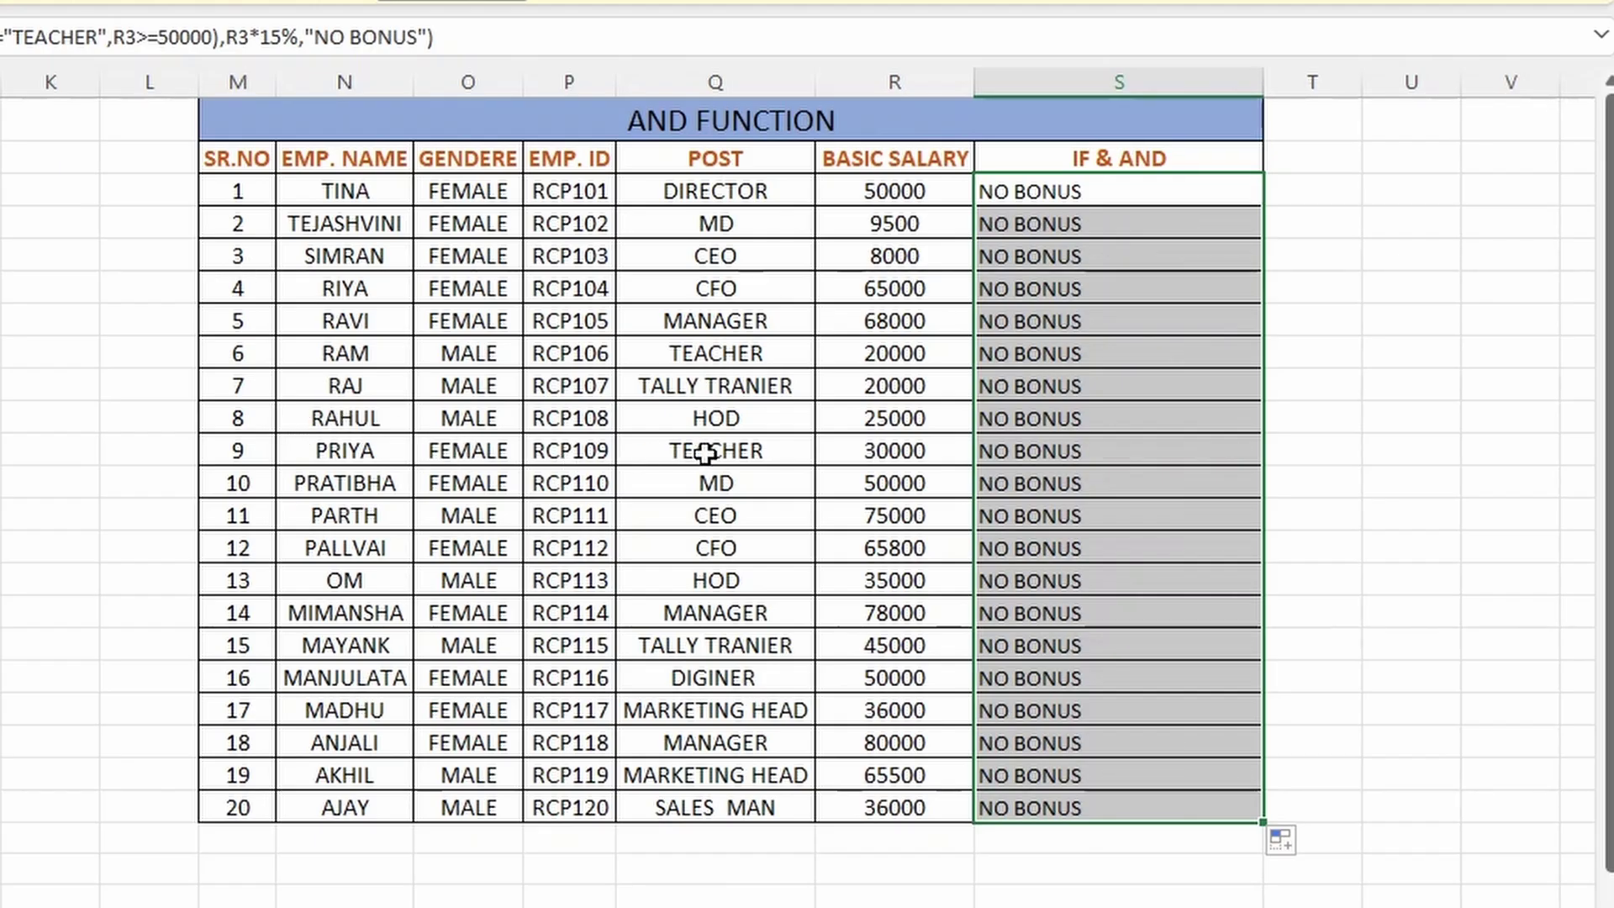
# Step: Set the basic salary of the female teacher in R11 to 50000
pyautogui.click(916, 451)
pyautogui.write('50000')
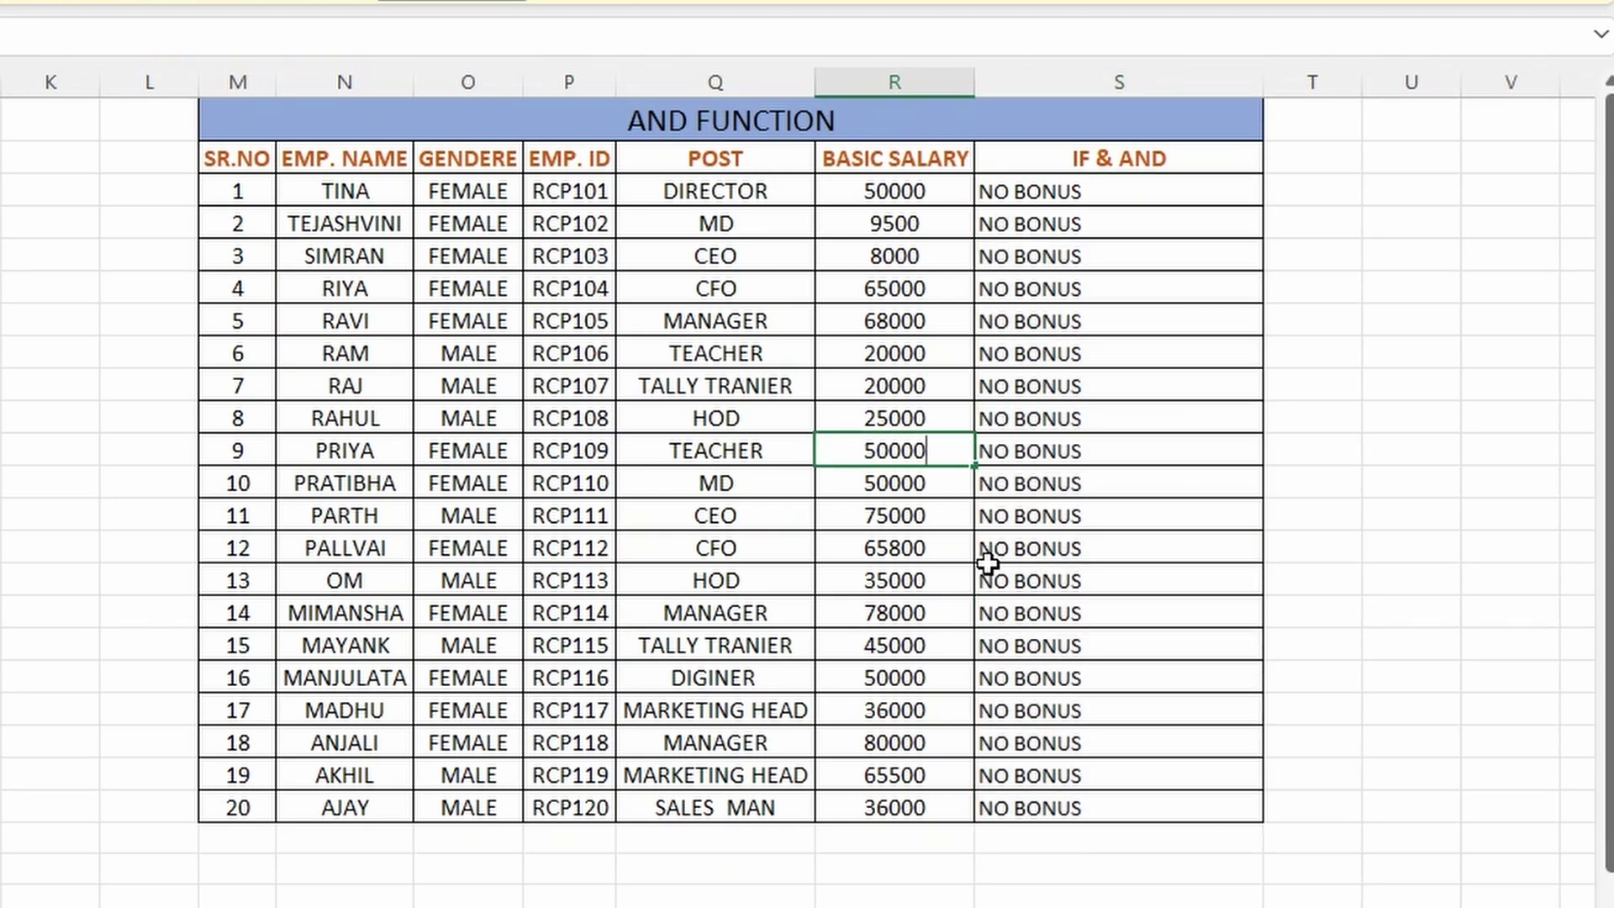
pyautogui.press('Return')
pyautogui.press('Up')
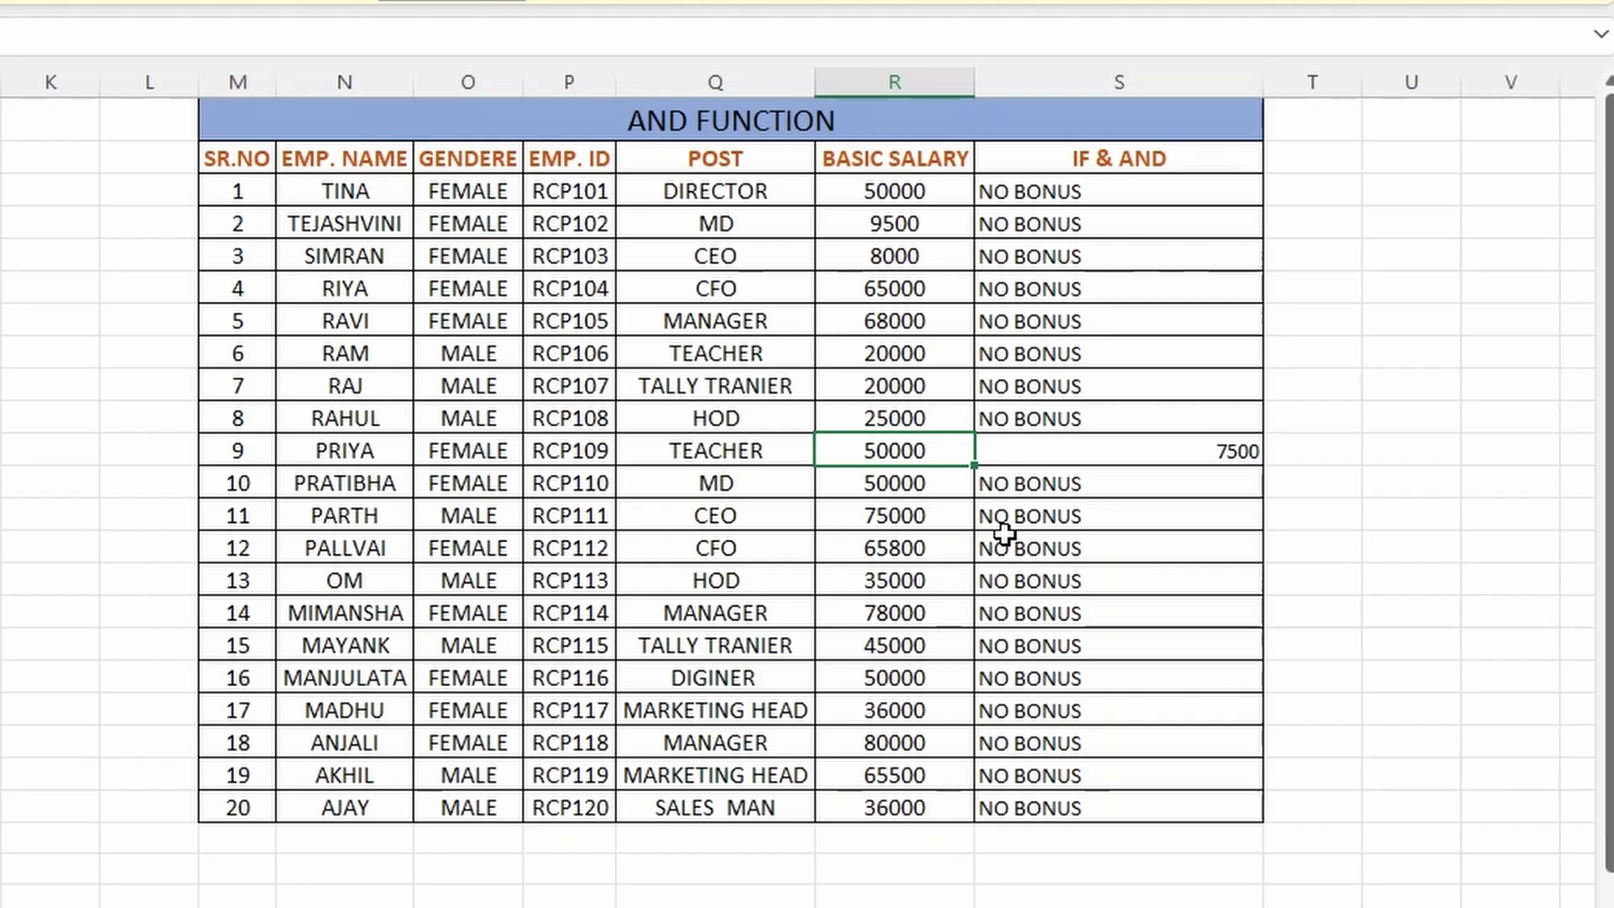